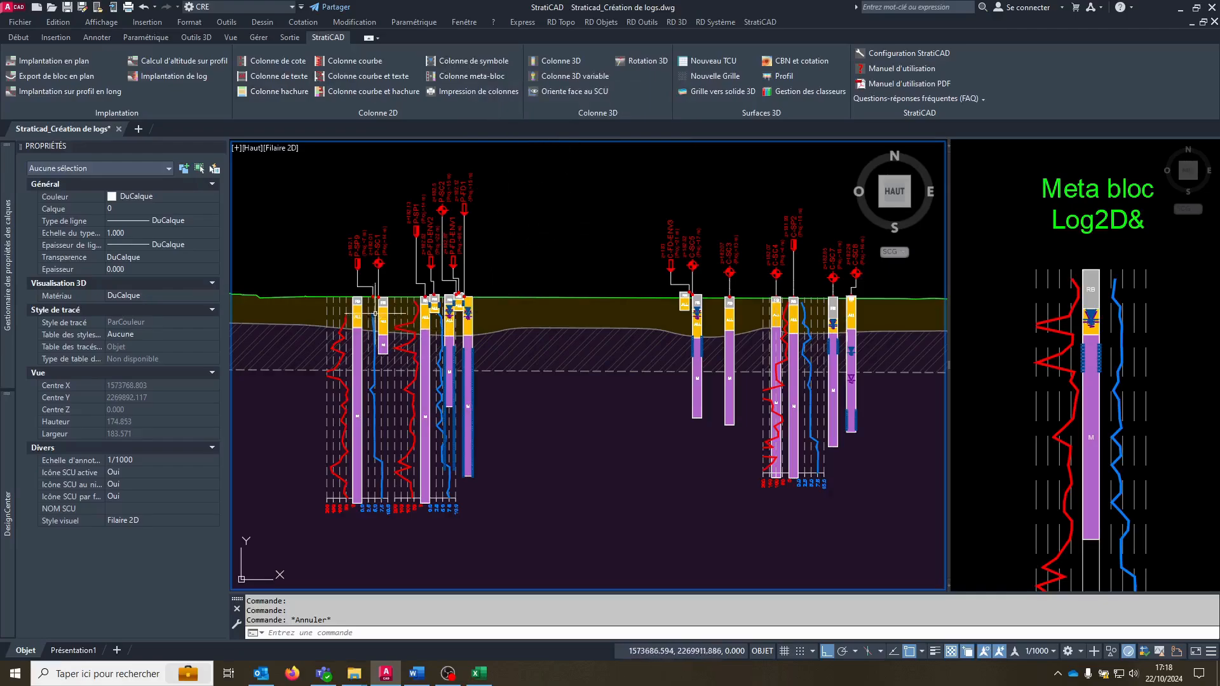
Select the leftmost borehole log block on the profile and its label to examine their properties
{"action": "left_click", "coordinate": [367, 298]}
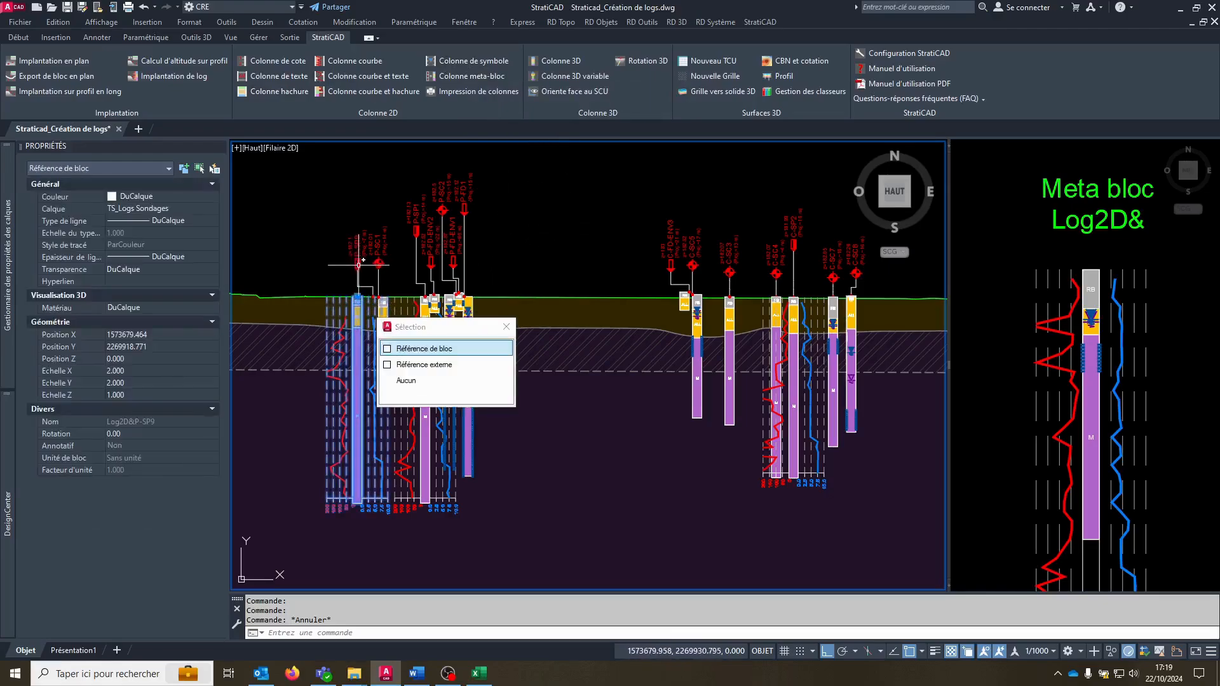
{"action": "left_click", "coordinate": [358, 265]}
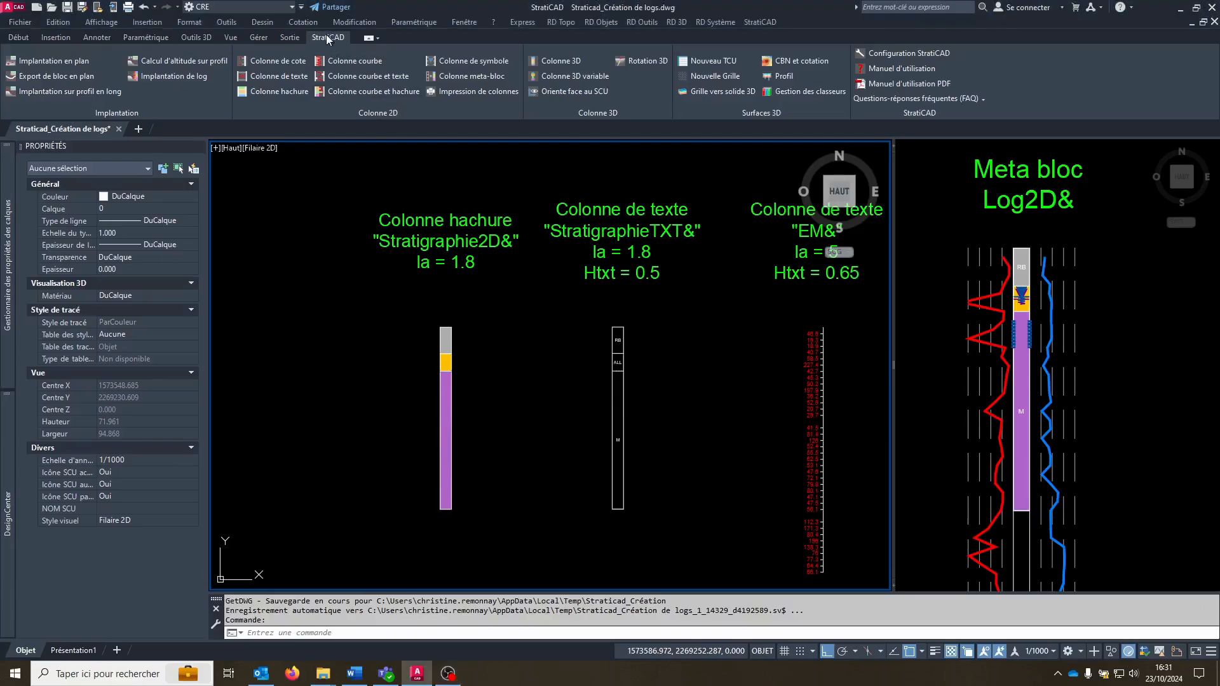
Start a hatch column (Colonne hachure) and link it to the workbook Straticad_Création de logs.xlsx in the Sondages folder
{"action": "left_click", "coordinate": [284, 91]}
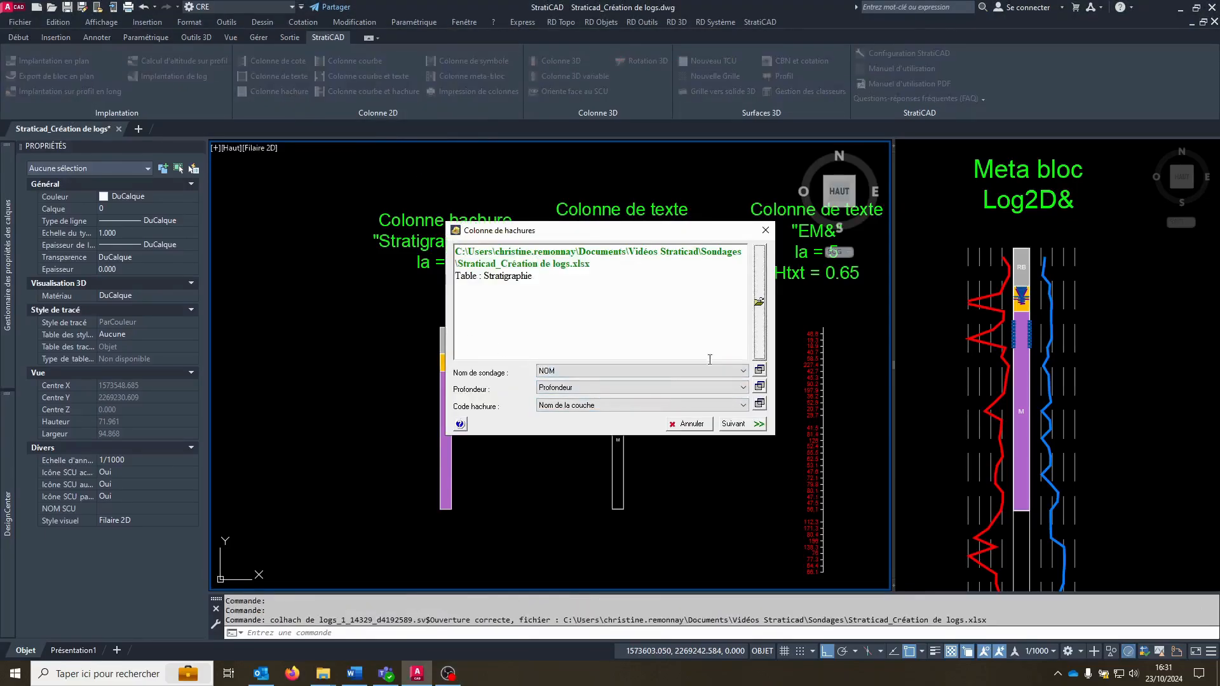
{"action": "left_click", "coordinate": [761, 328]}
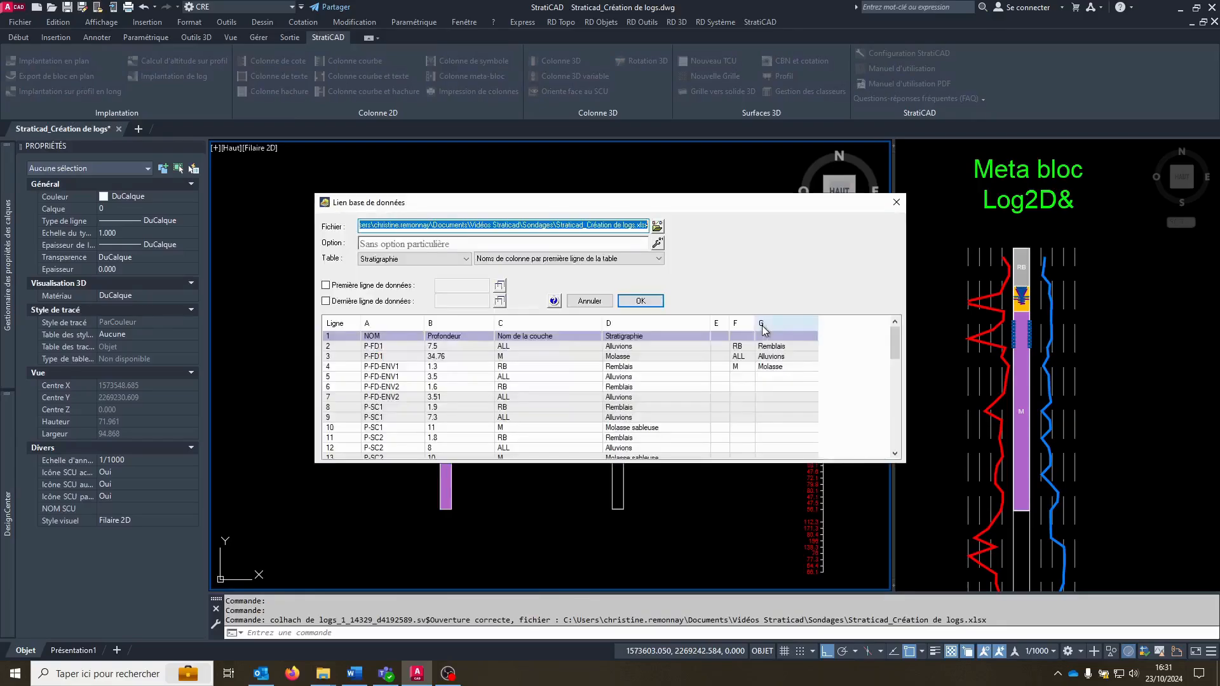
{"action": "left_click", "coordinate": [657, 226]}
{"action": "double_click", "coordinate": [461, 303]}
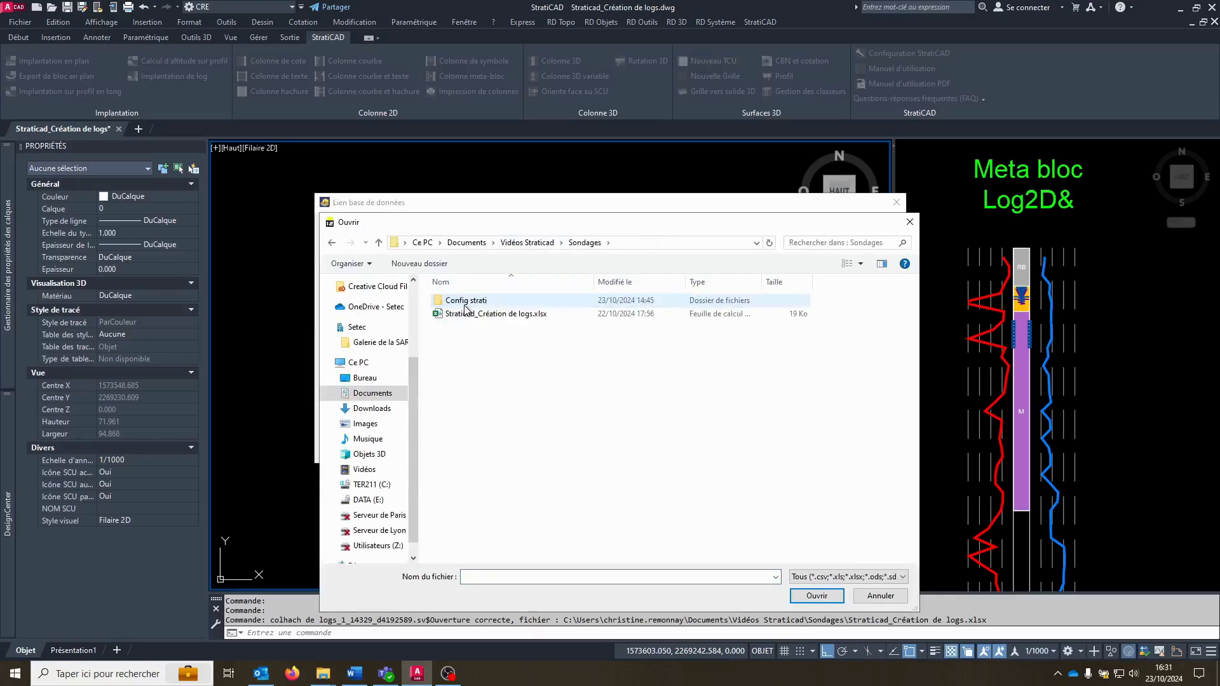
{"action": "left_click", "coordinate": [495, 314]}
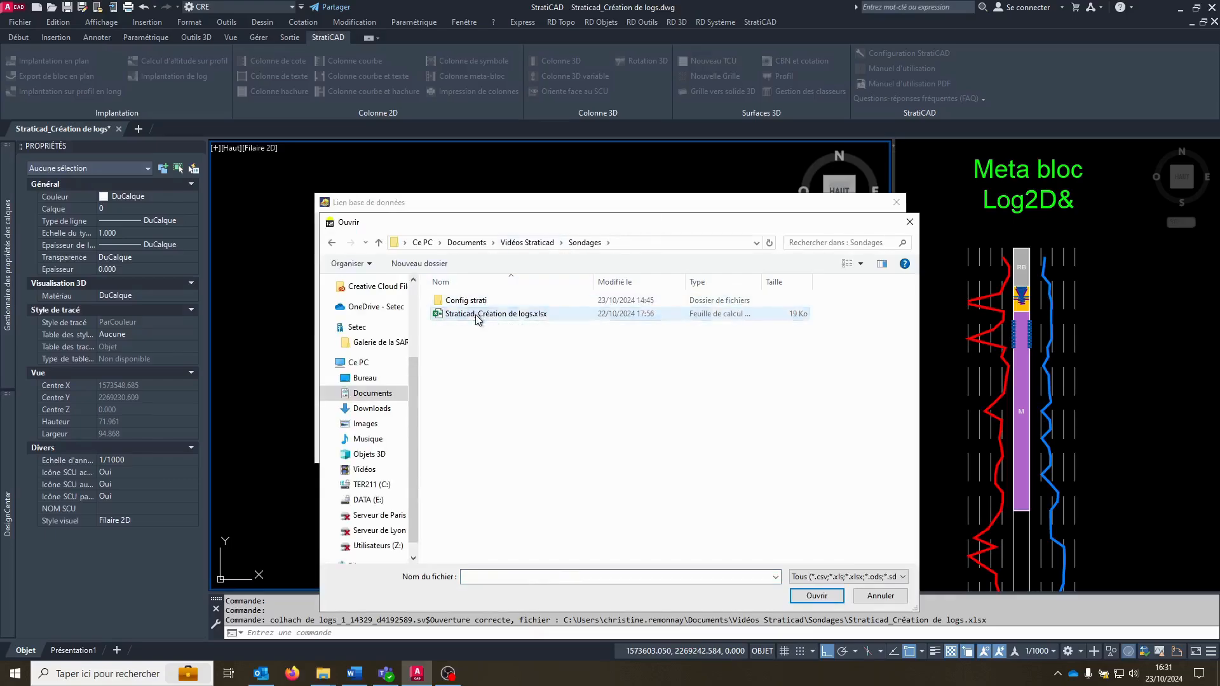
{"action": "left_click", "coordinate": [820, 596]}
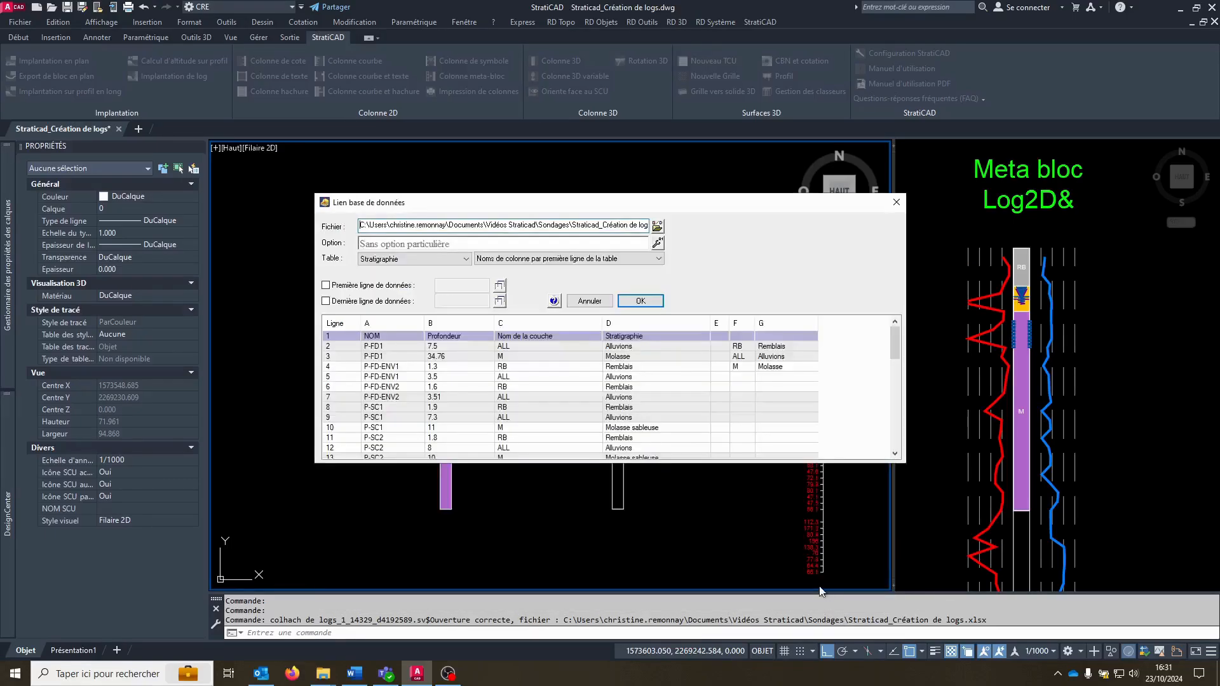
Use the Stratigraphie table as data source, with column names taken from the table's first row, and confirm the link
{"action": "left_click", "coordinate": [386, 257]}
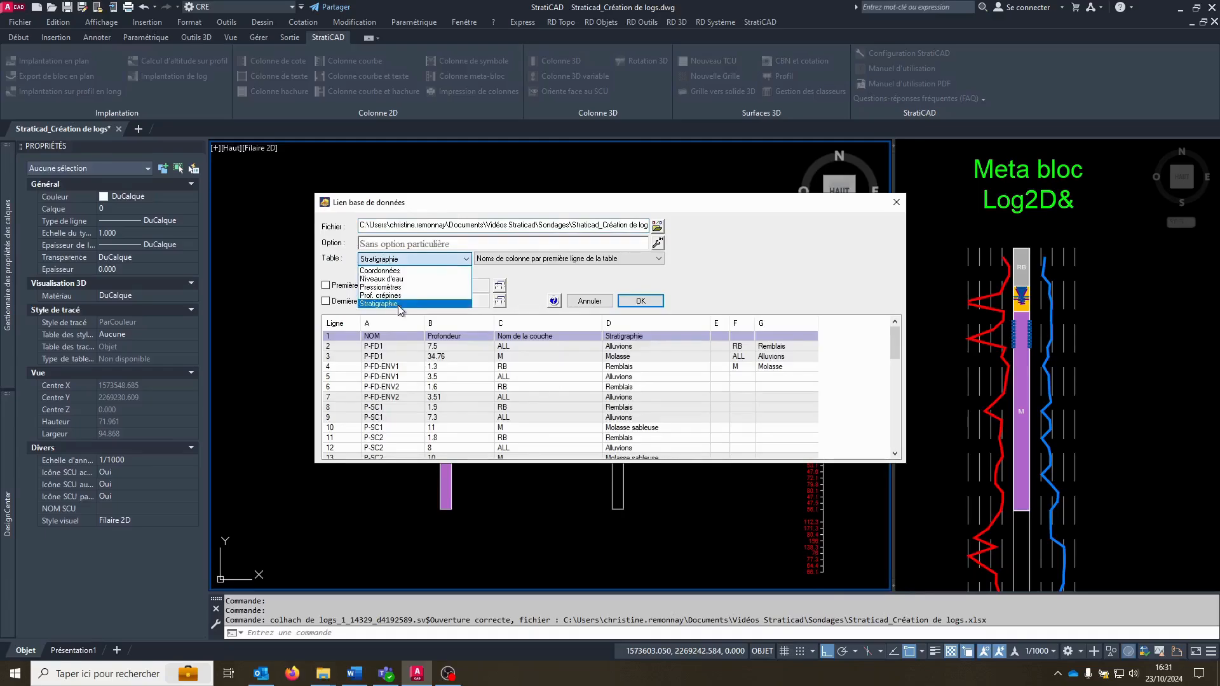
{"action": "left_click", "coordinate": [399, 304]}
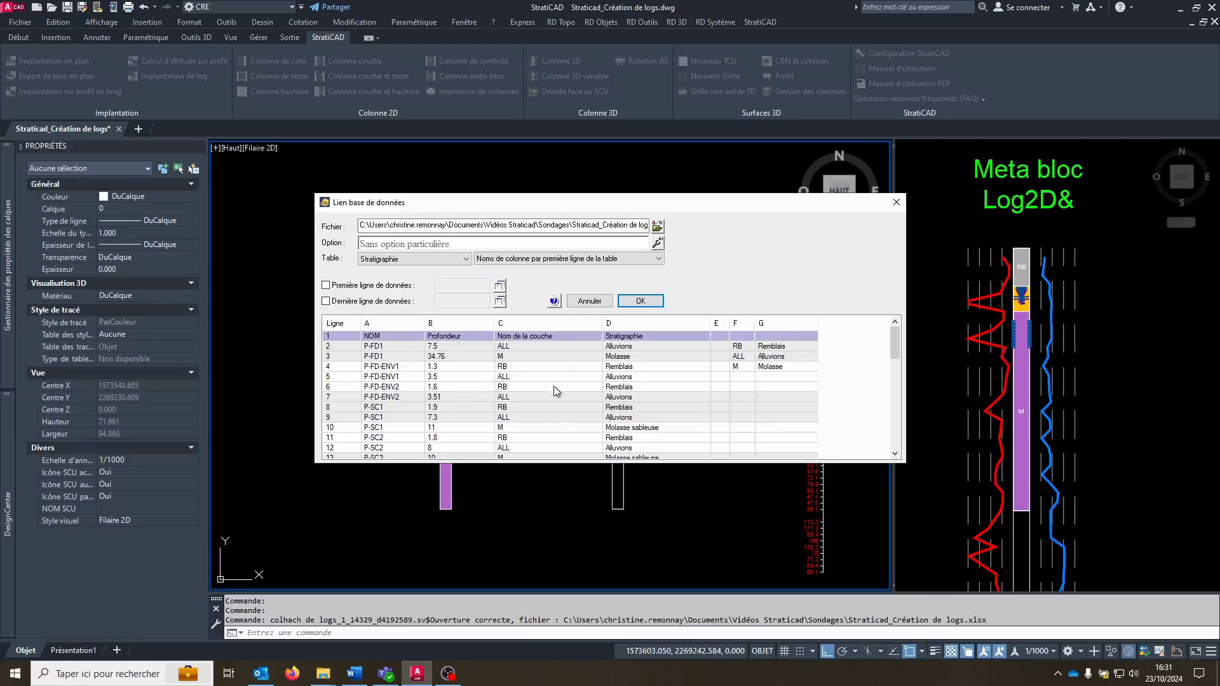
{"action": "left_click", "coordinate": [526, 259]}
{"action": "left_click", "coordinate": [526, 279]}
{"action": "left_click", "coordinate": [640, 301]}
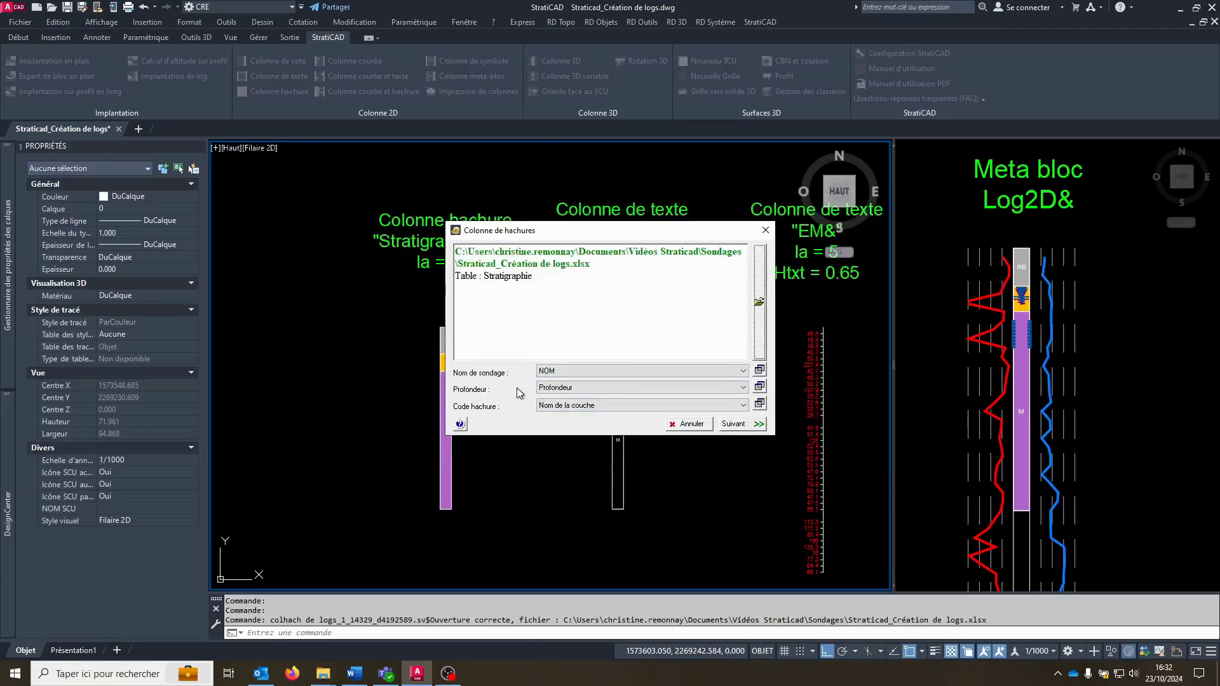
Map borehole name to NOM, depth to Profondeur and hatch code to Nom de la couche, and proceed to the hatch configuration
{"action": "left_click", "coordinate": [575, 370]}
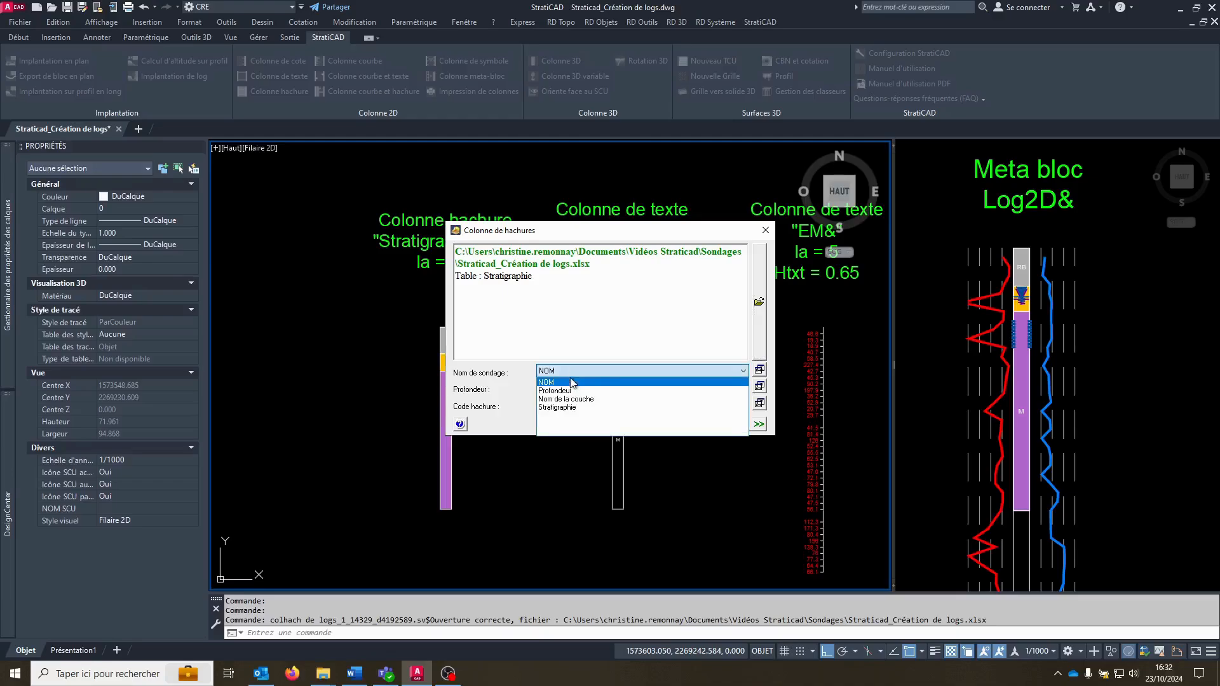
{"action": "left_click", "coordinate": [564, 384]}
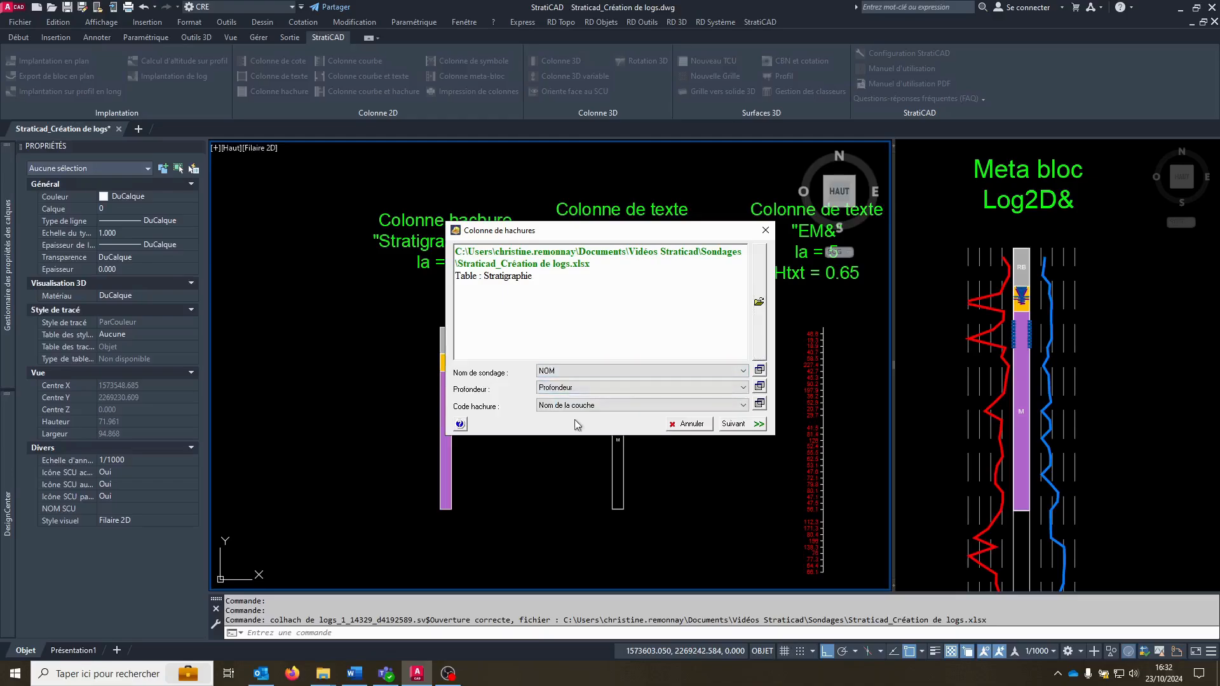
{"action": "left_click", "coordinate": [570, 393]}
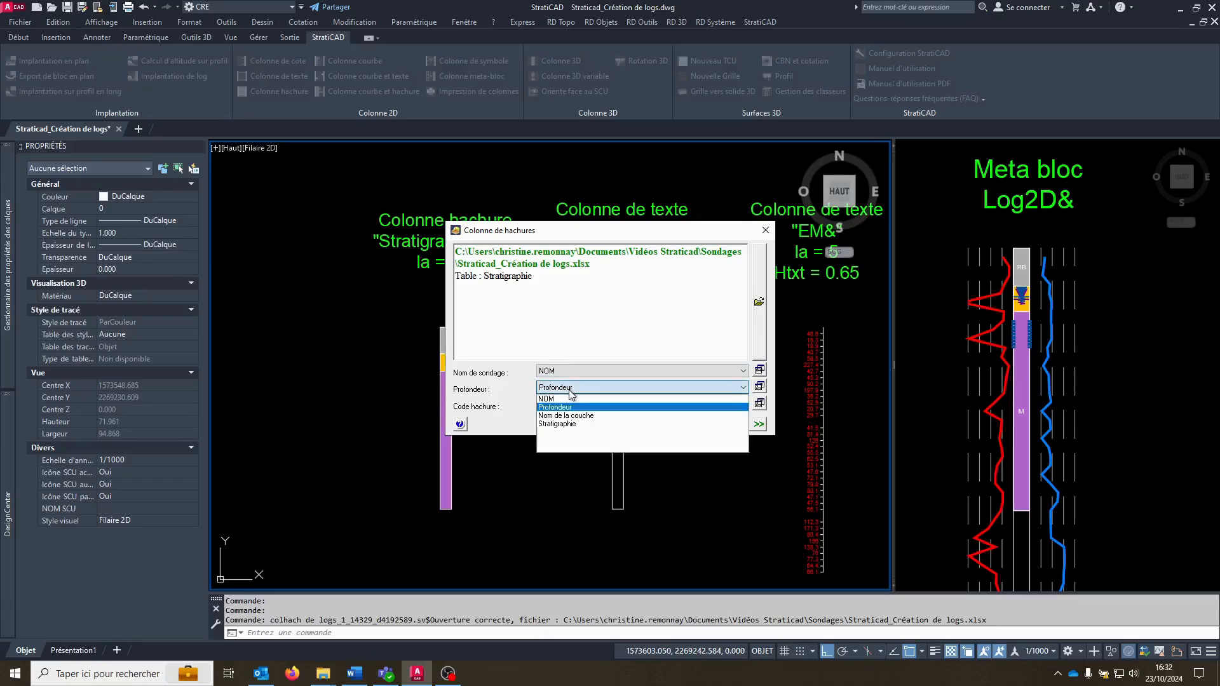
{"action": "left_click", "coordinate": [561, 413]}
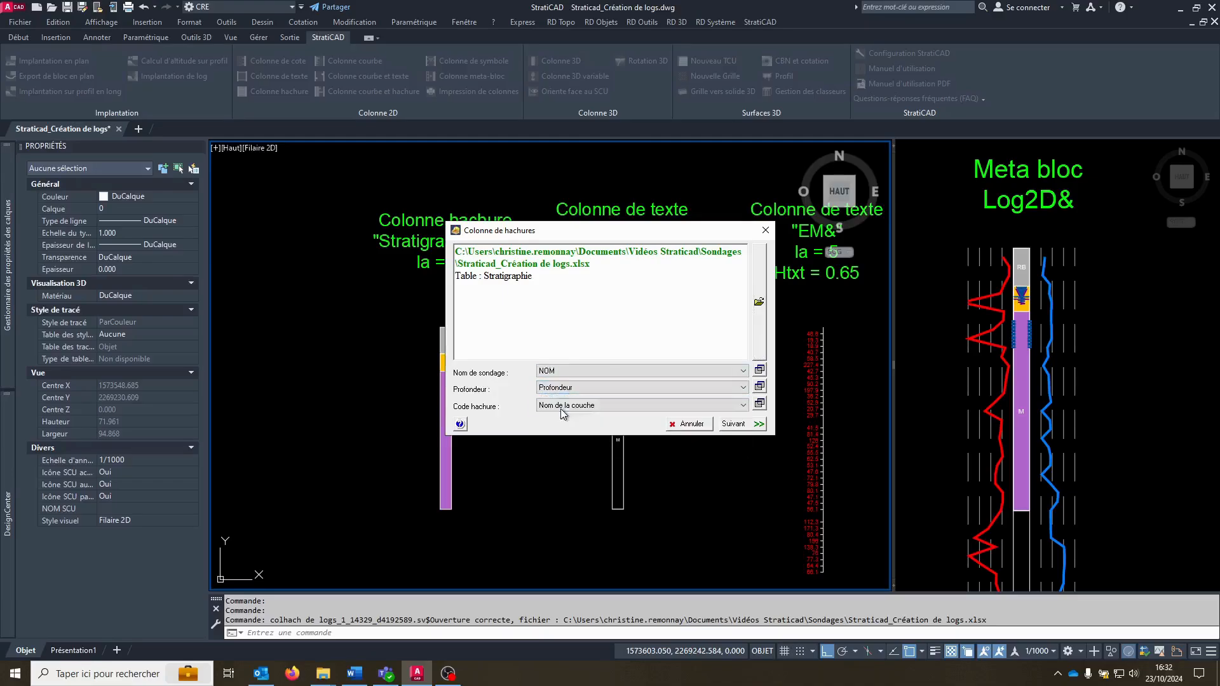
{"action": "left_click", "coordinate": [759, 404]}
{"action": "left_click", "coordinate": [518, 253]}
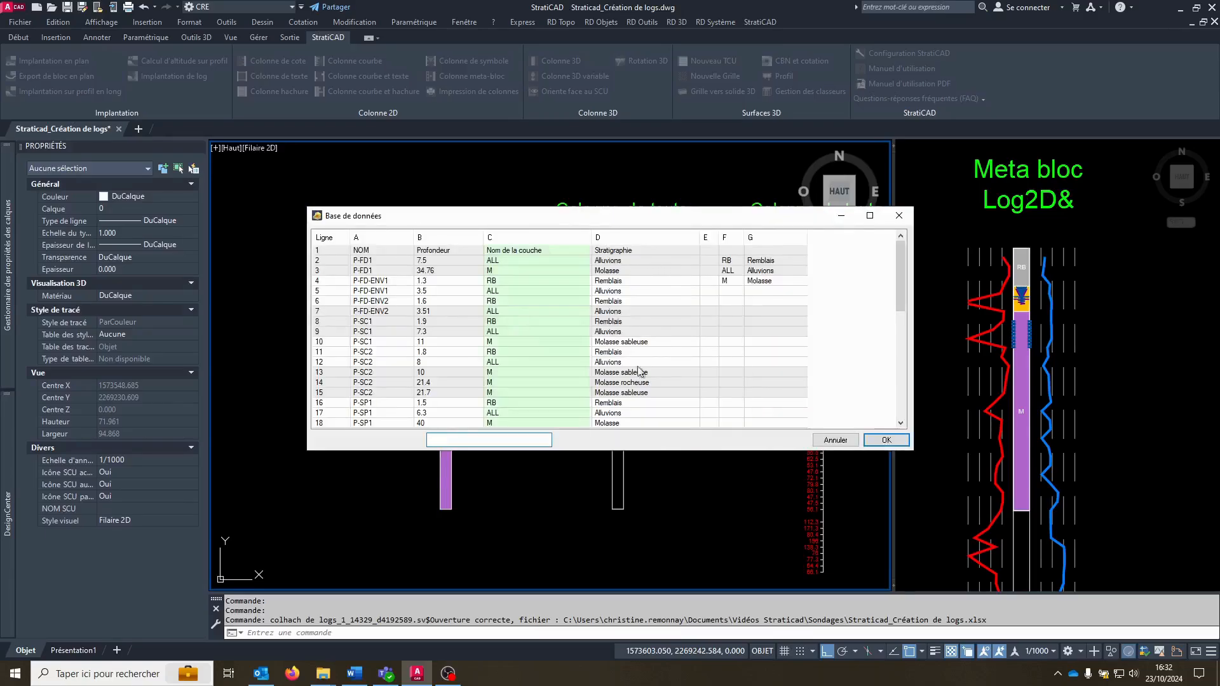
{"action": "left_click", "coordinate": [887, 440]}
{"action": "left_click", "coordinate": [737, 424]}
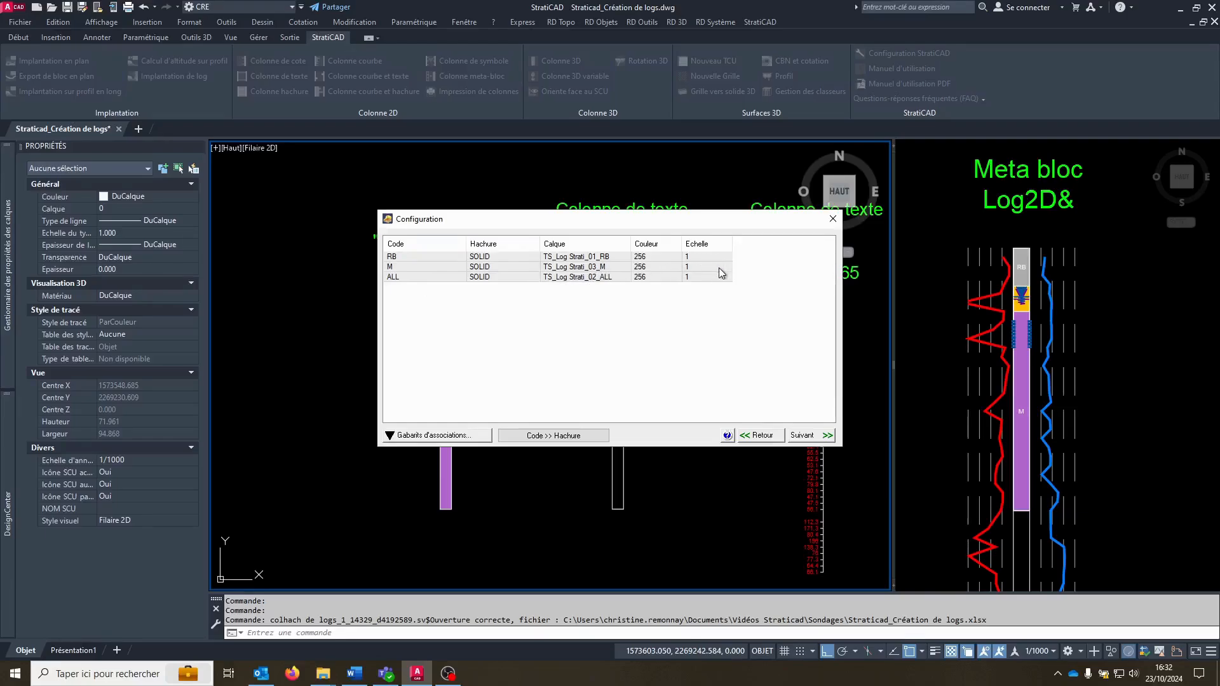
Assign the AutoCAD hatch pattern Ansi31 to code M
{"action": "left_click", "coordinate": [490, 258]}
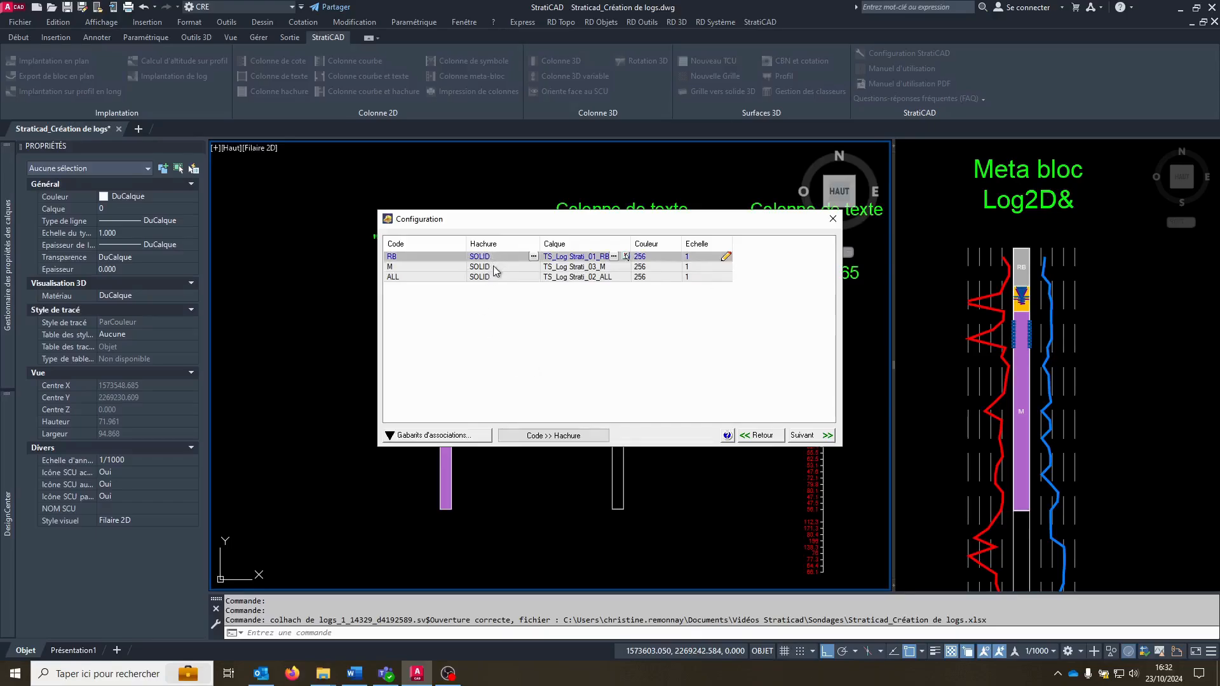
{"action": "left_click", "coordinate": [495, 267]}
{"action": "left_click", "coordinate": [535, 267]}
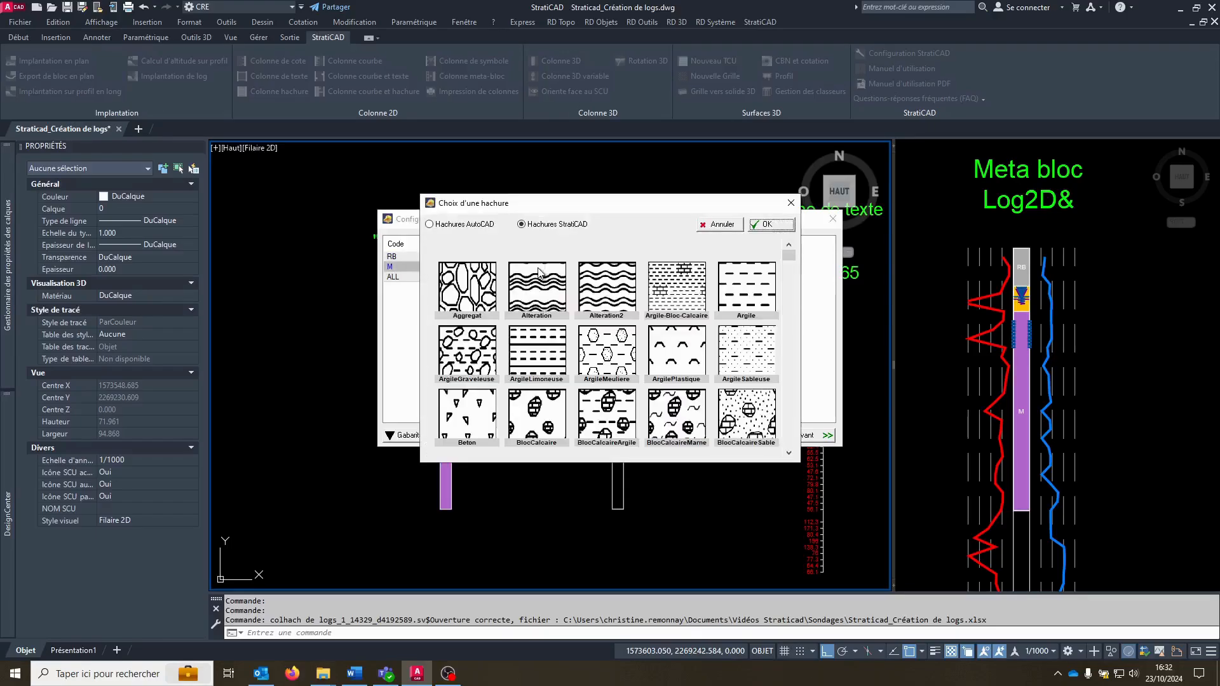
{"action": "left_click", "coordinate": [431, 224]}
{"action": "left_click", "coordinate": [537, 300]}
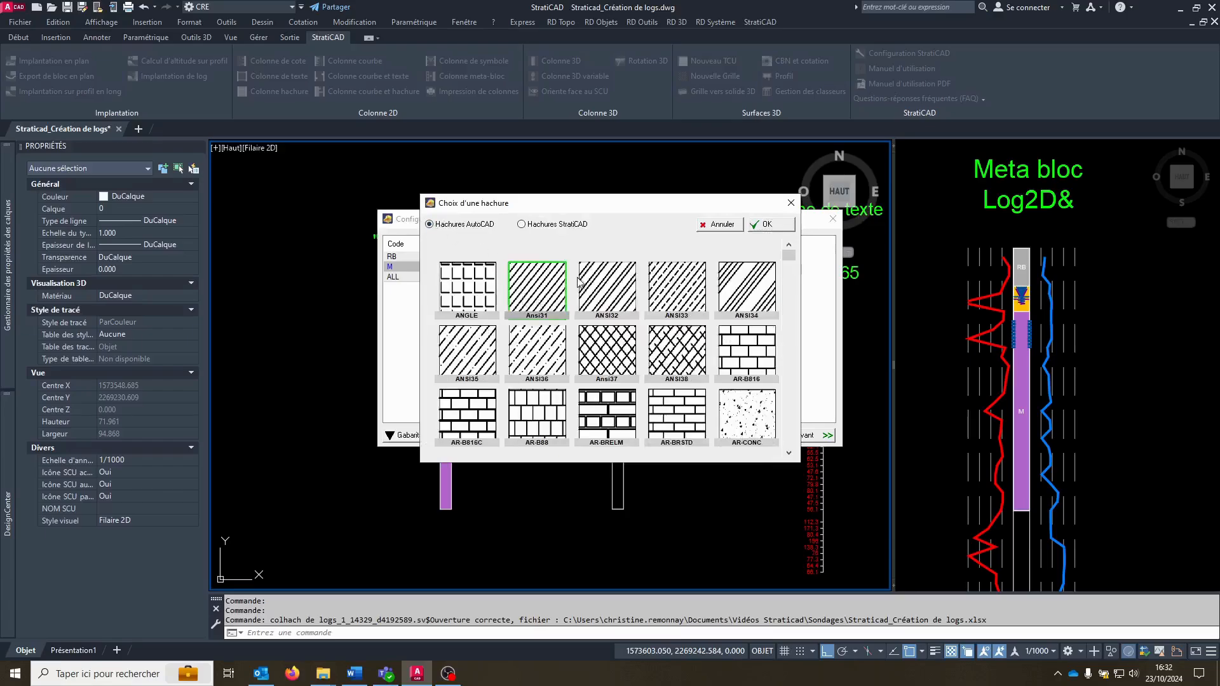
{"action": "left_click", "coordinate": [772, 228]}
Assign the StratiCAD hatch pattern Gneiss to code ALL
{"action": "left_click", "coordinate": [497, 278]}
{"action": "left_click", "coordinate": [533, 277]}
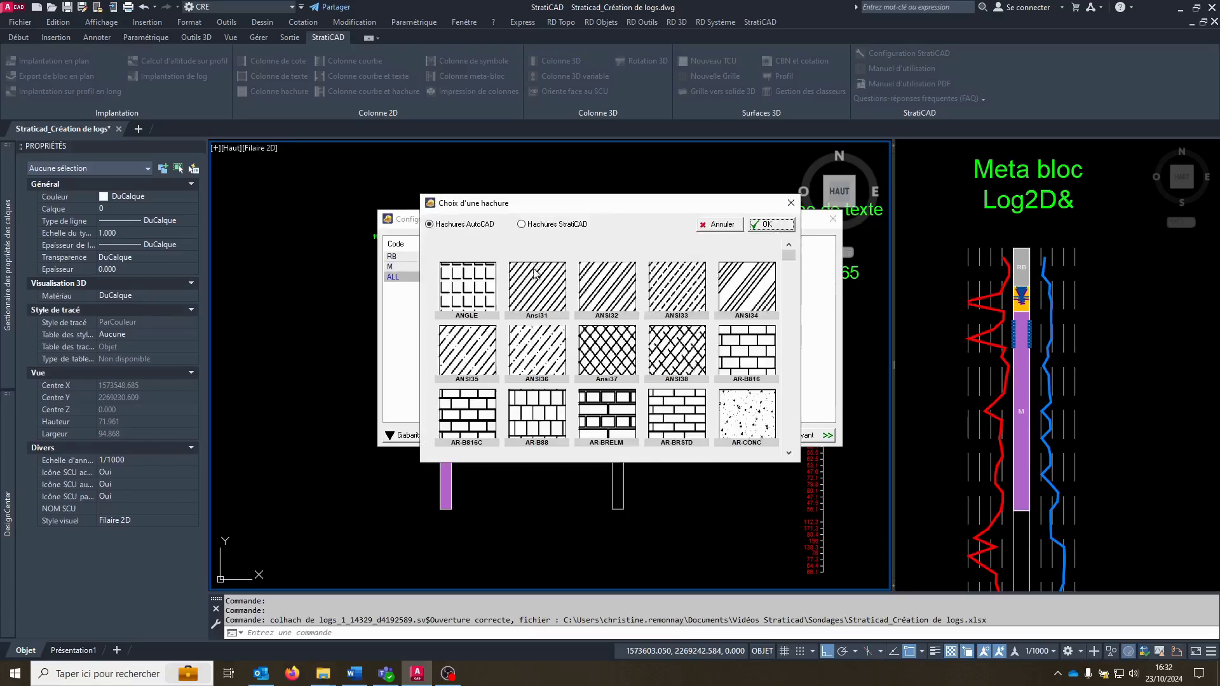
{"action": "left_click", "coordinate": [521, 224]}
{"action": "scroll", "coordinate": [683, 412], "scroll_direction": "down", "scroll_amount": 3}
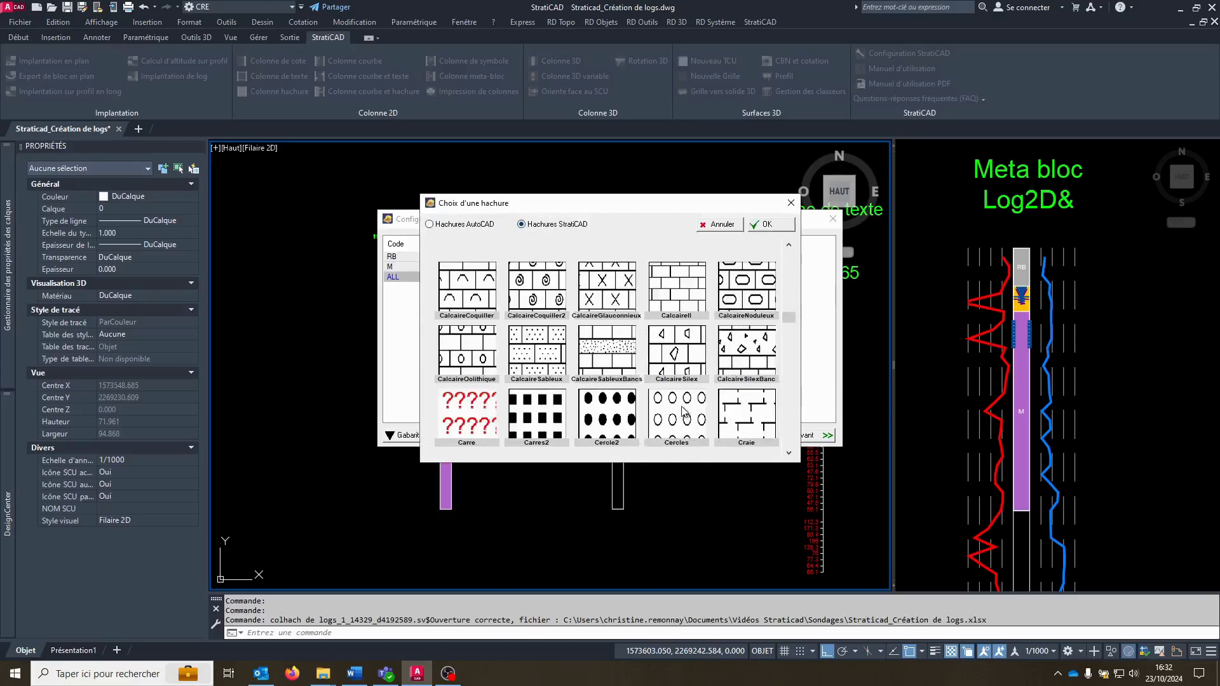
{"action": "scroll", "coordinate": [683, 412], "scroll_direction": "down", "scroll_amount": 3}
{"action": "left_click", "coordinate": [697, 360]}
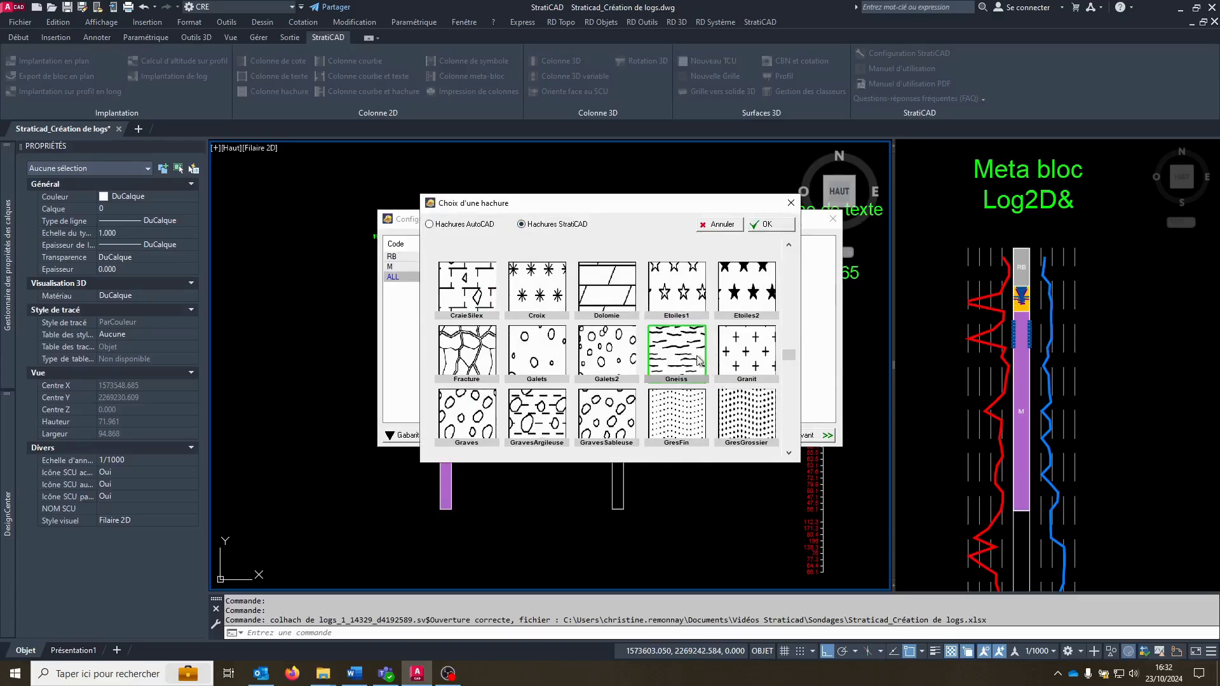
{"action": "left_click", "coordinate": [772, 224]}
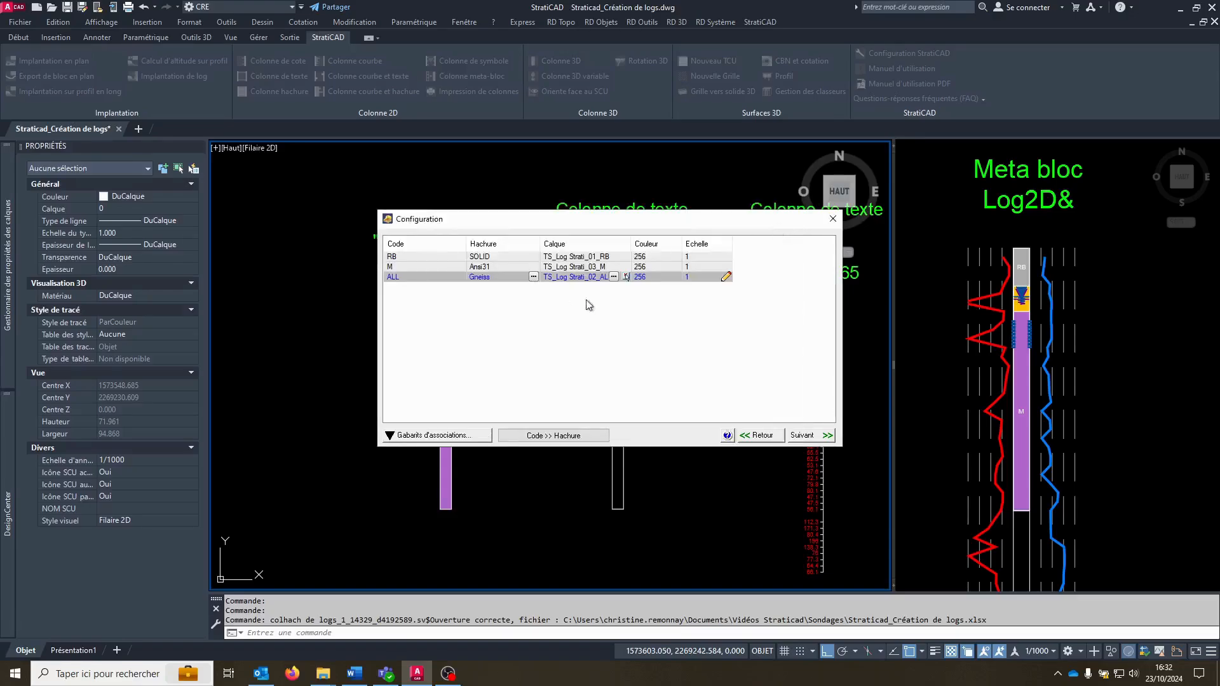
Set the hatch scale of code M to 0.1 and its colour to 8
{"action": "left_click", "coordinate": [699, 268]}
{"action": "left_click", "coordinate": [698, 267]}
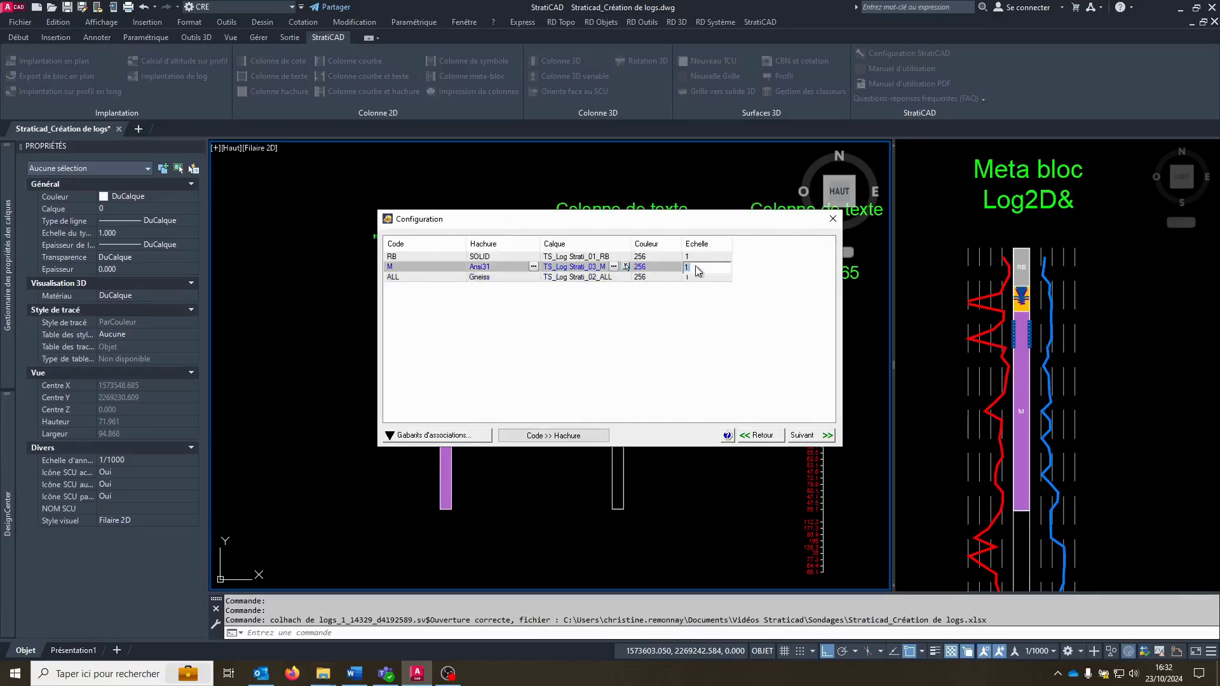
{"action": "type", "text": "0,"}
{"action": "key", "text": "Return"}
{"action": "left_click", "coordinate": [654, 267]}
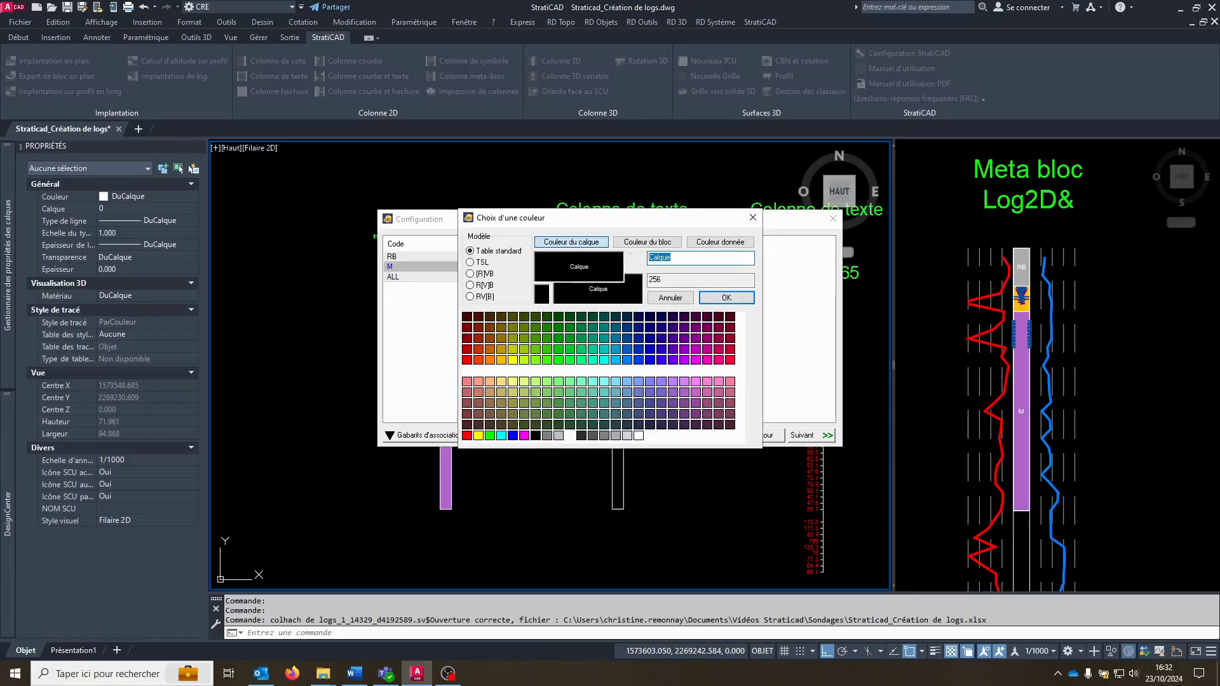
{"action": "type", "text": "8"}
{"action": "left_click", "coordinate": [728, 299]}
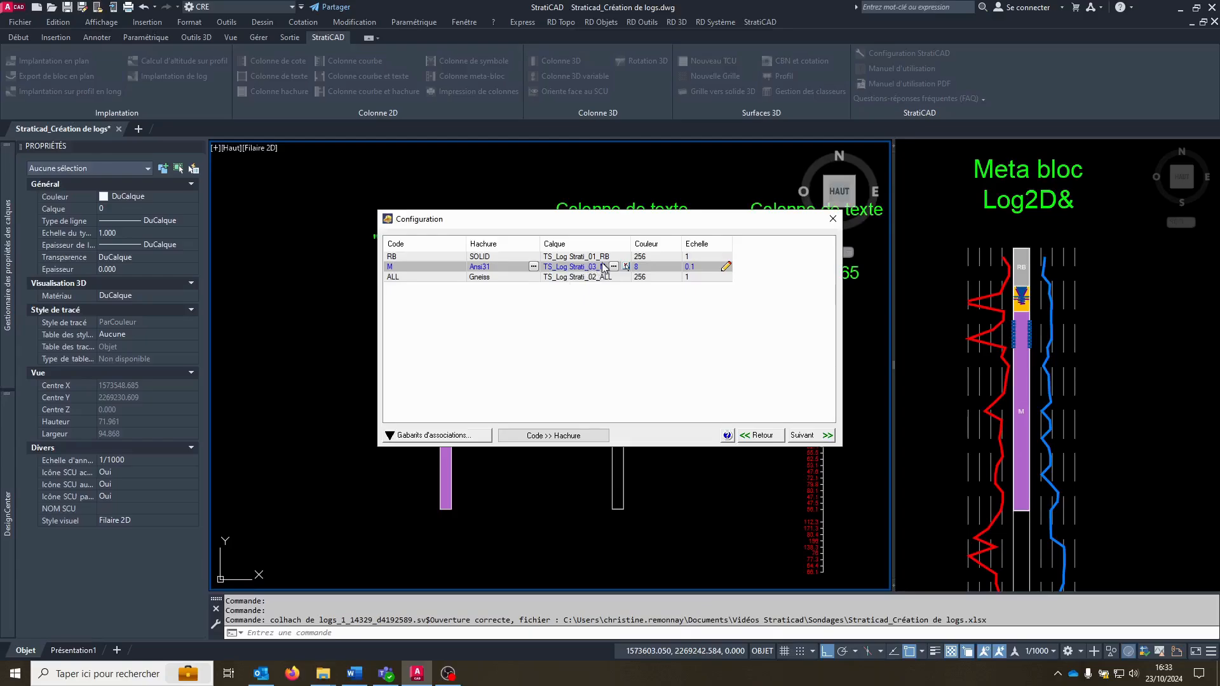
Assign the layer TS_Log Strati_01_RB to code RB
{"action": "left_click", "coordinate": [617, 257]}
{"action": "left_click", "coordinate": [614, 257]}
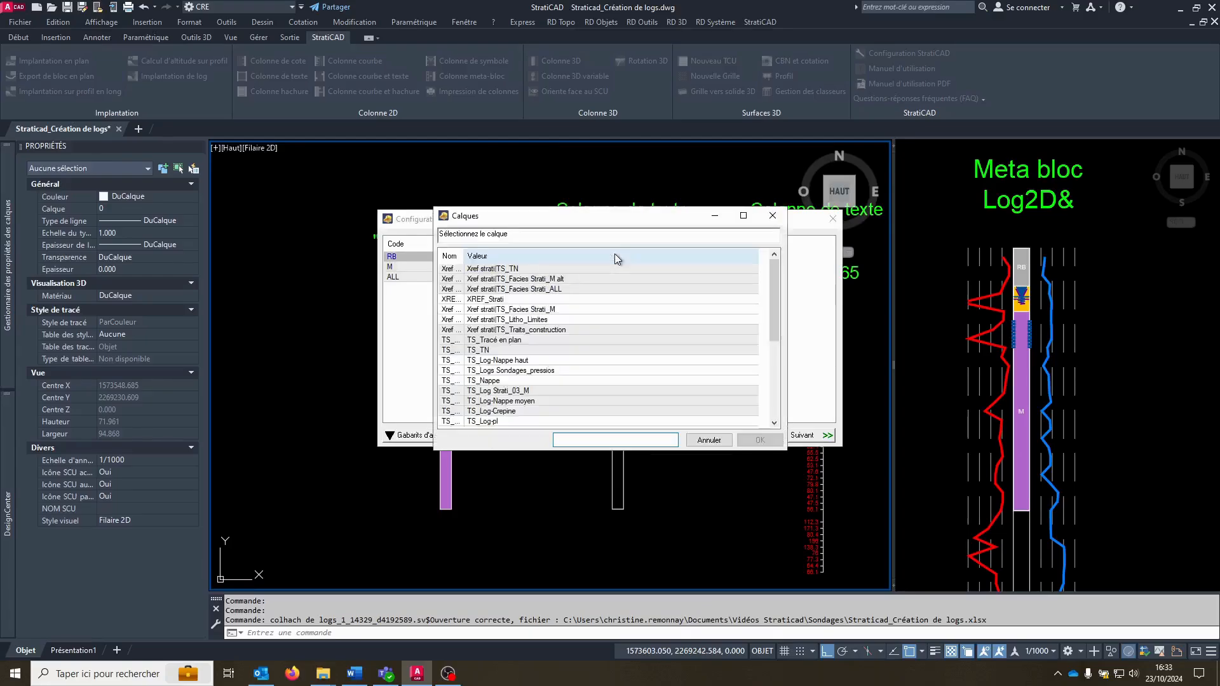
{"action": "scroll", "coordinate": [565, 350], "scroll_direction": "down", "scroll_amount": 2}
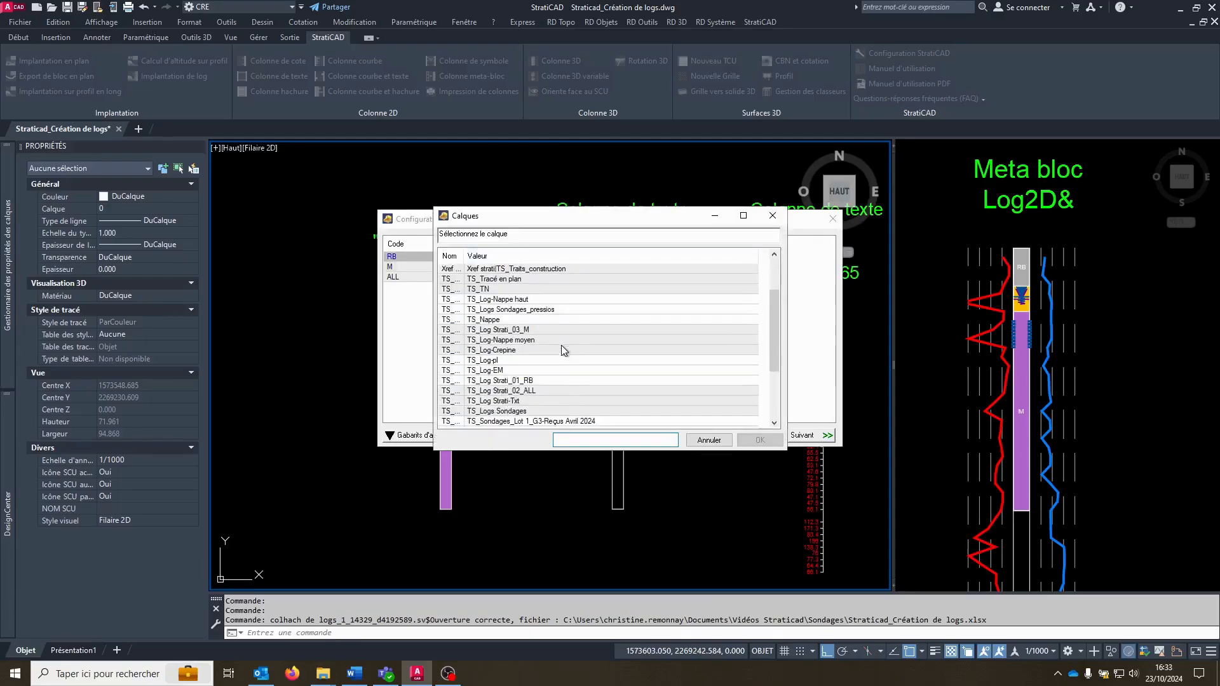
{"action": "left_click", "coordinate": [543, 381]}
{"action": "left_click", "coordinate": [760, 440]}
Assign the layer TS_Log Strati_03_M to code M
{"action": "left_click", "coordinate": [608, 268]}
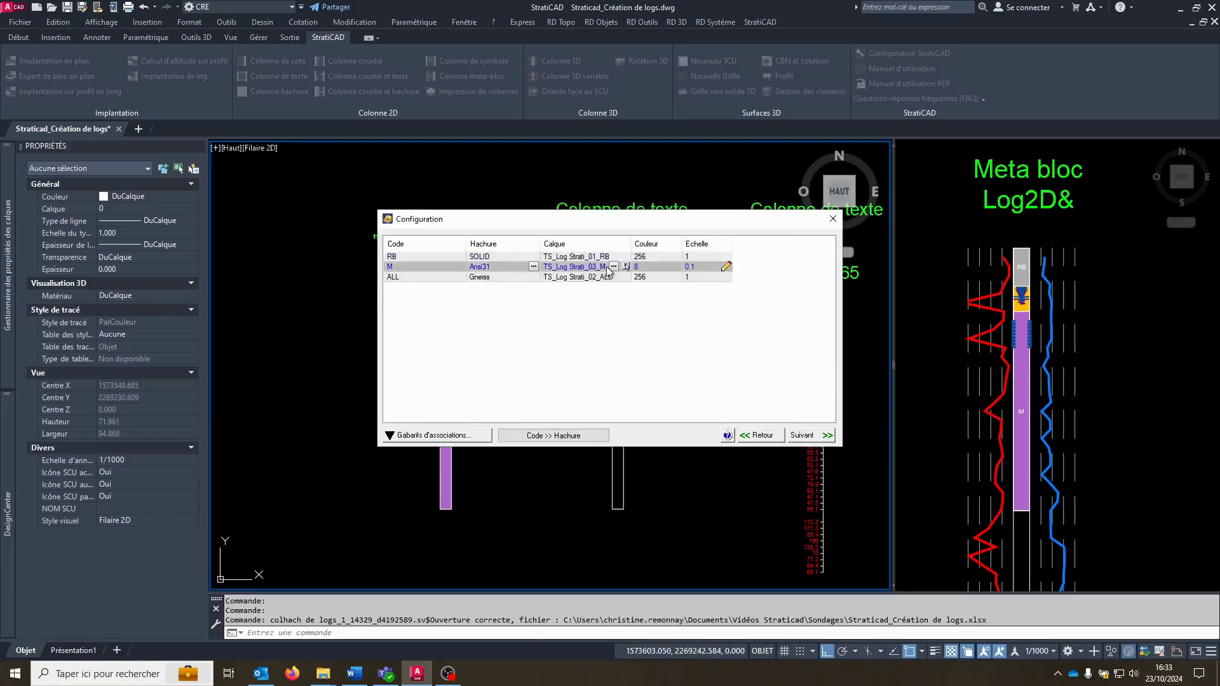
{"action": "left_click", "coordinate": [614, 266]}
{"action": "scroll", "coordinate": [572, 354], "scroll_direction": "down", "scroll_amount": 1}
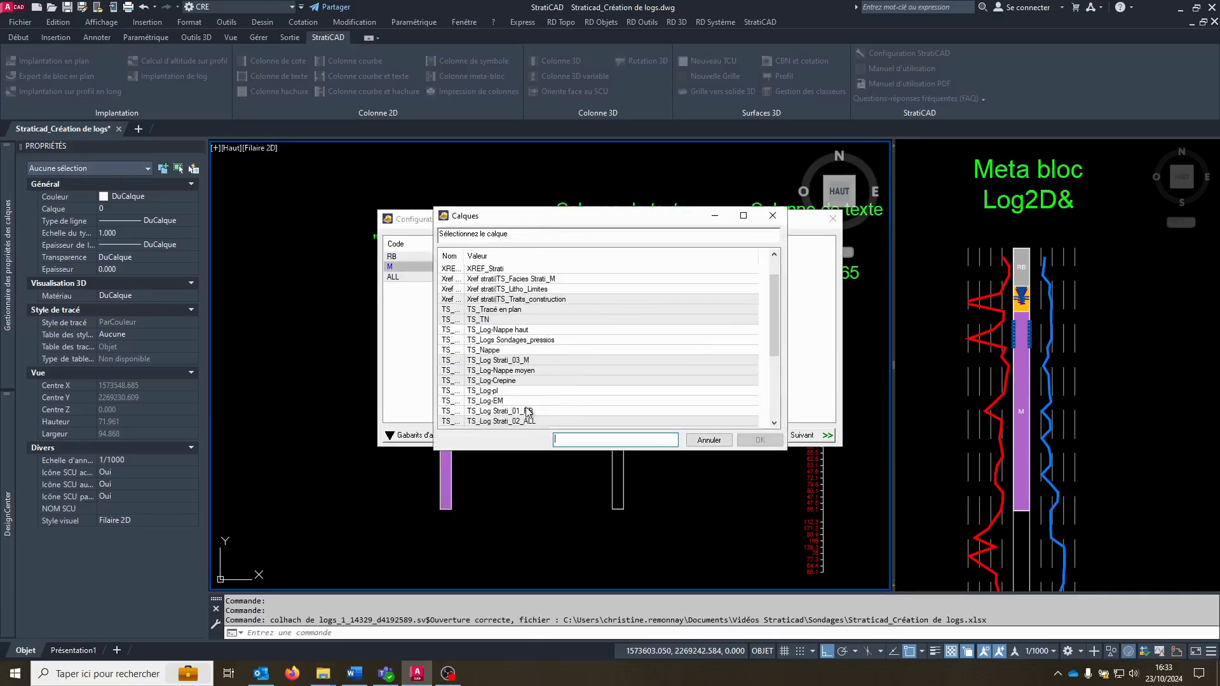
{"action": "left_click", "coordinate": [538, 361]}
{"action": "left_click", "coordinate": [760, 440]}
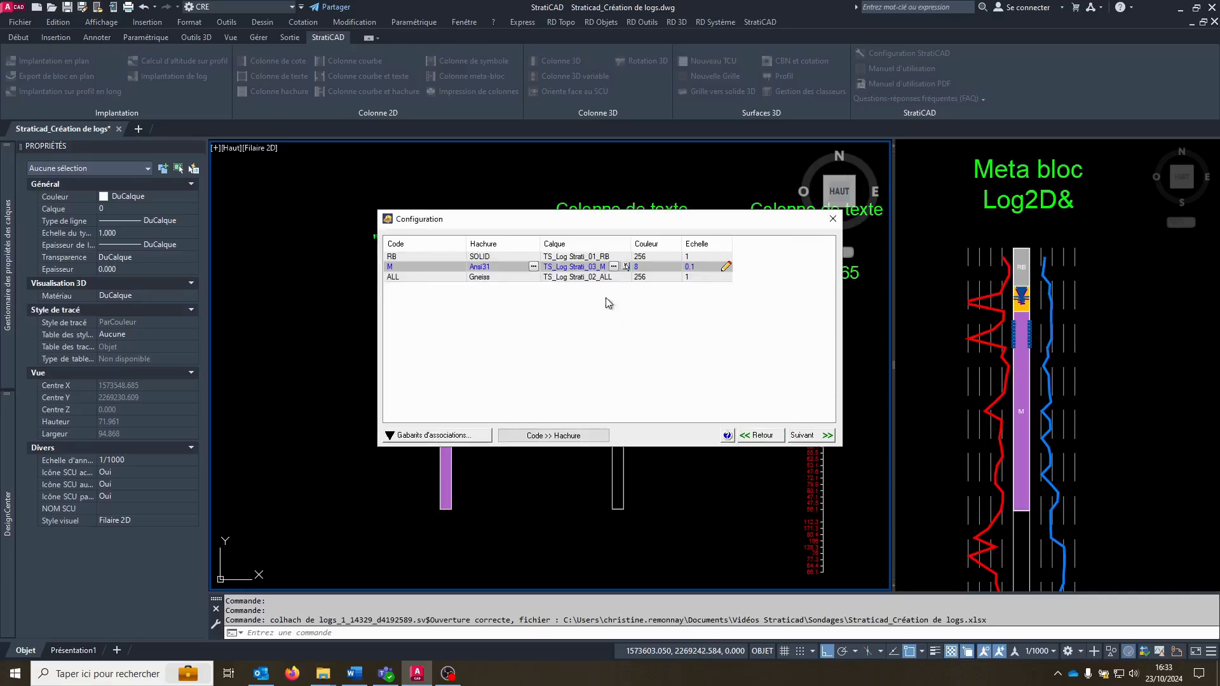
Assign the layer TS_Log Strati_02_ALL to code ALL
{"action": "left_click", "coordinate": [606, 277]}
{"action": "left_click", "coordinate": [613, 277]}
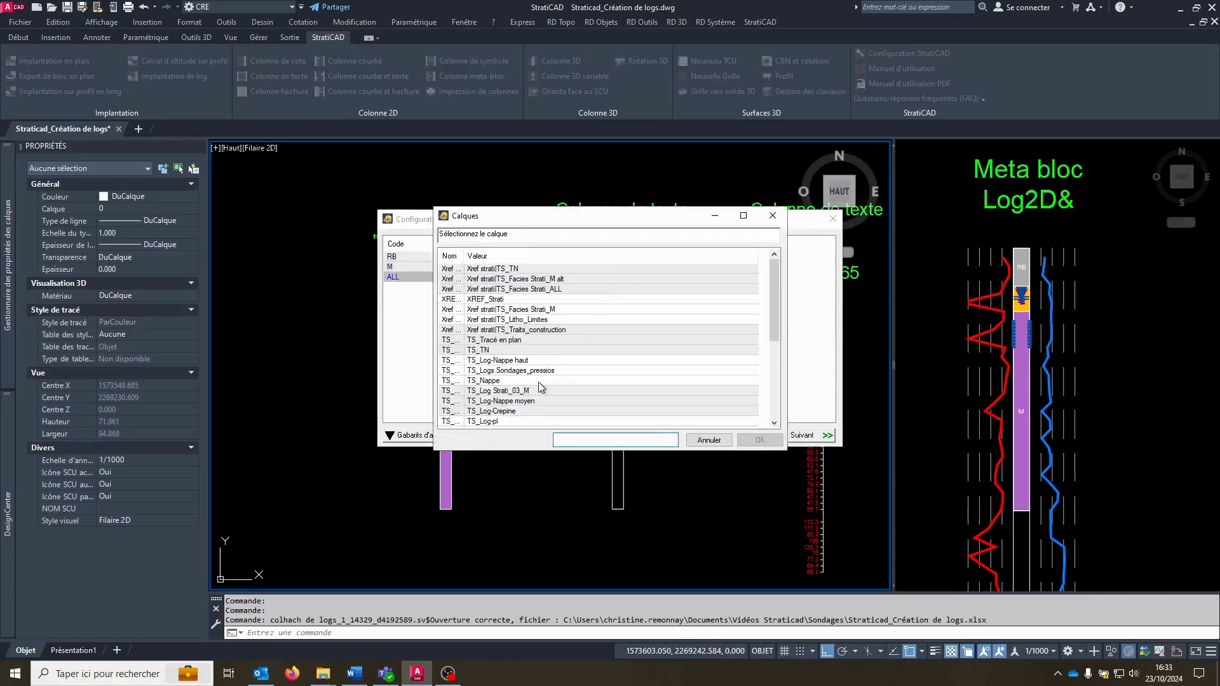
{"action": "scroll", "coordinate": [539, 383], "scroll_direction": "down", "scroll_amount": 1}
{"action": "left_click", "coordinate": [541, 420]}
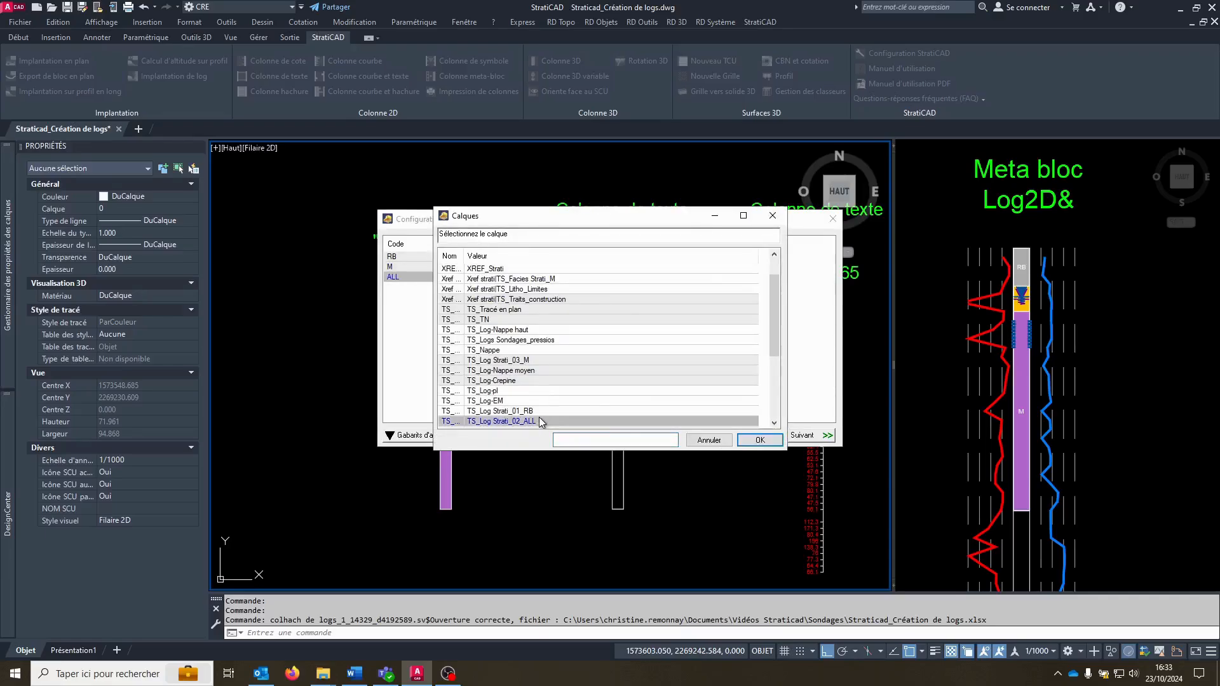
{"action": "left_click", "coordinate": [760, 440]}
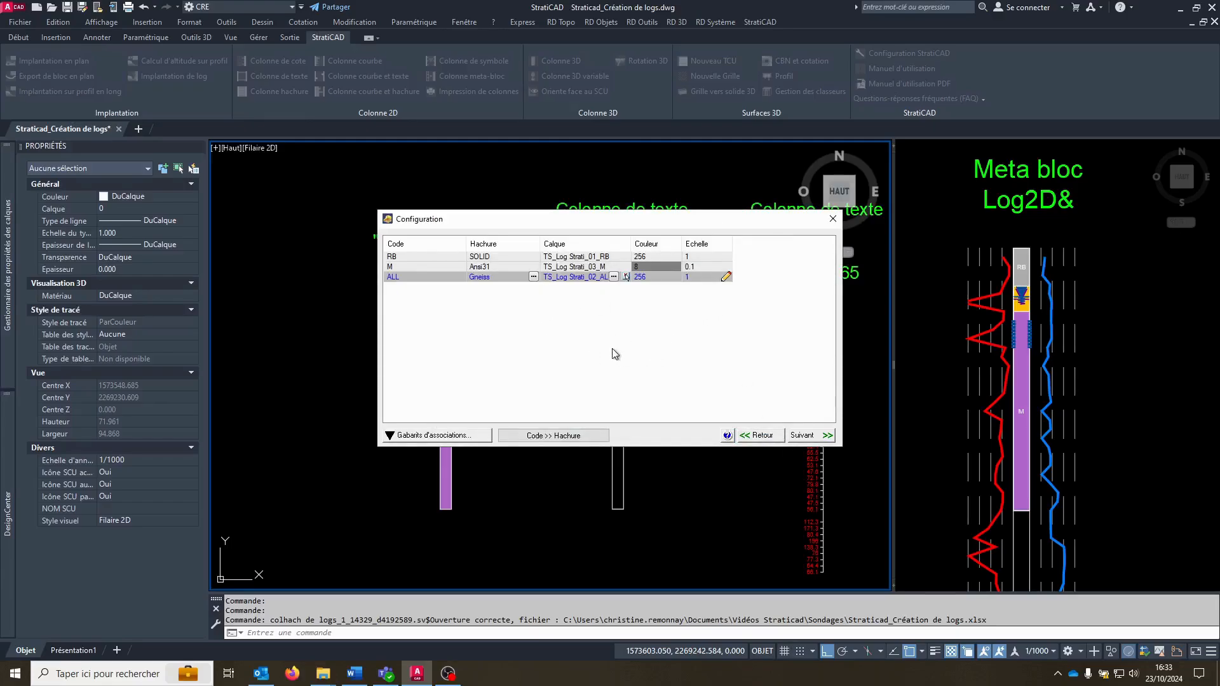
{"action": "left_click", "coordinate": [456, 436]}
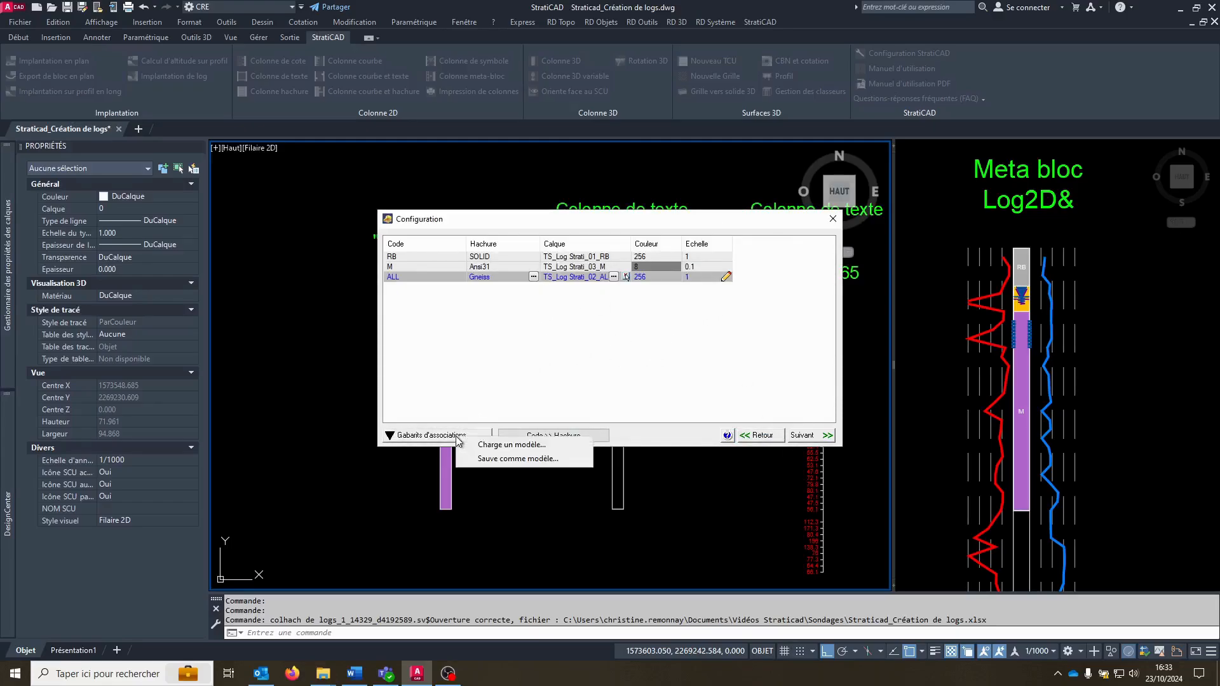
{"action": "left_click", "coordinate": [506, 458]}
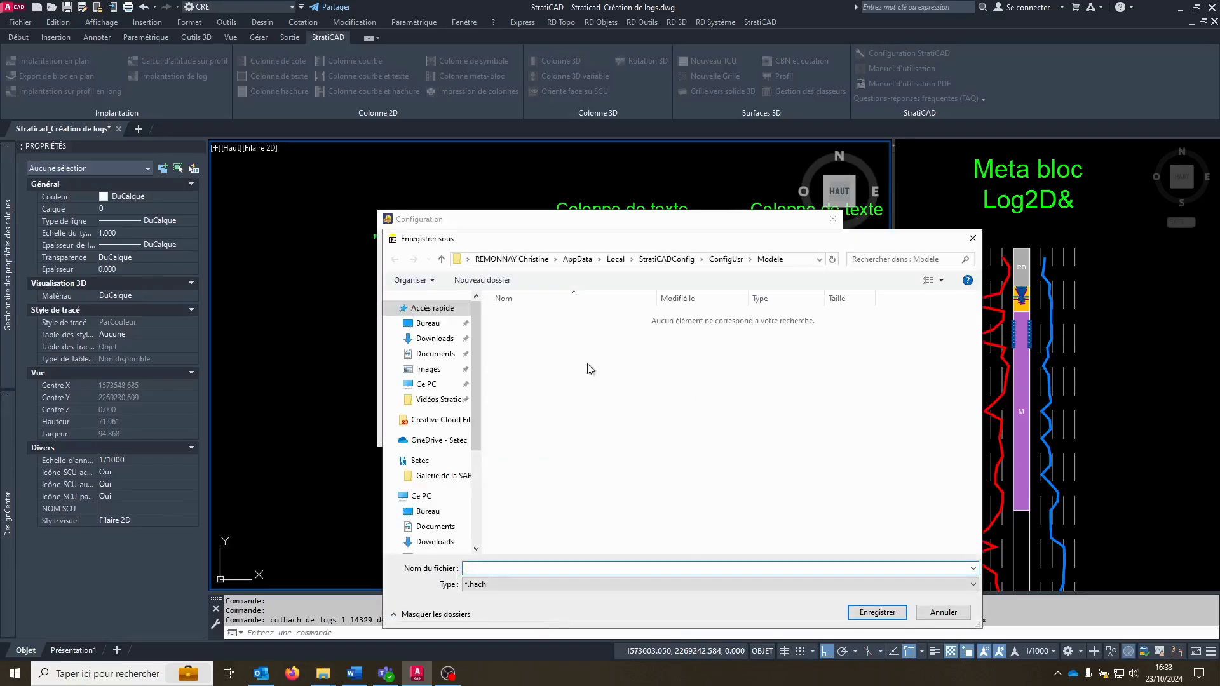
{"action": "left_click", "coordinate": [439, 400]}
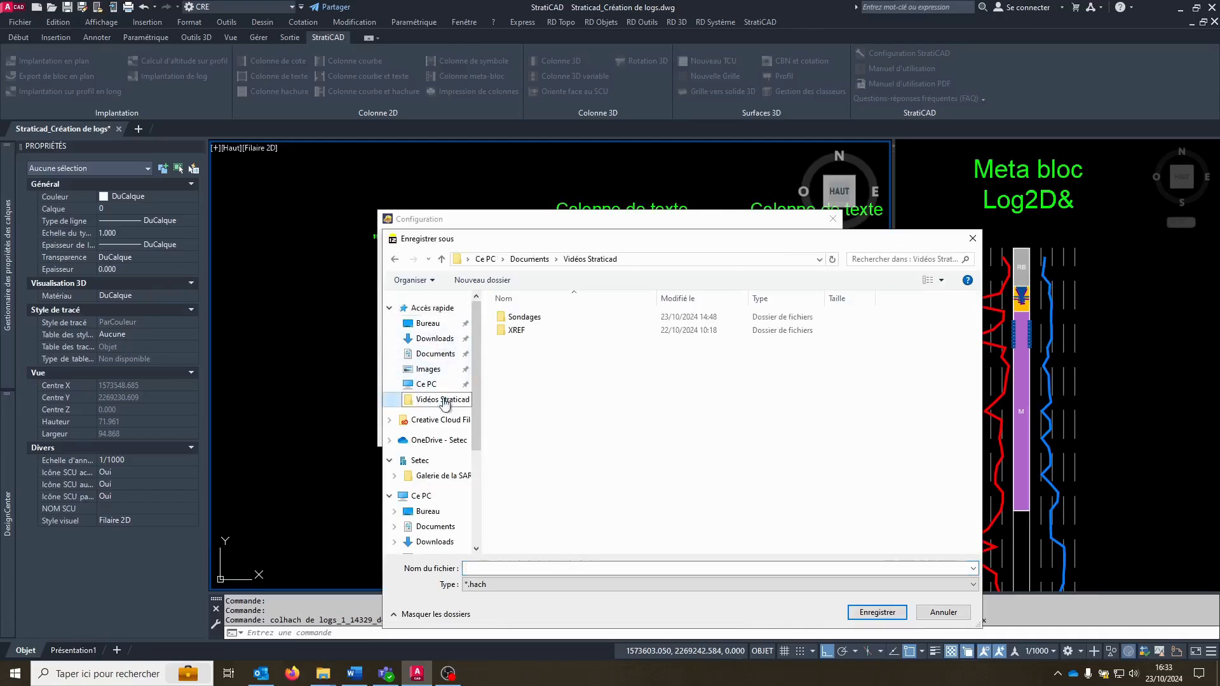
{"action": "double_click", "coordinate": [528, 317]}
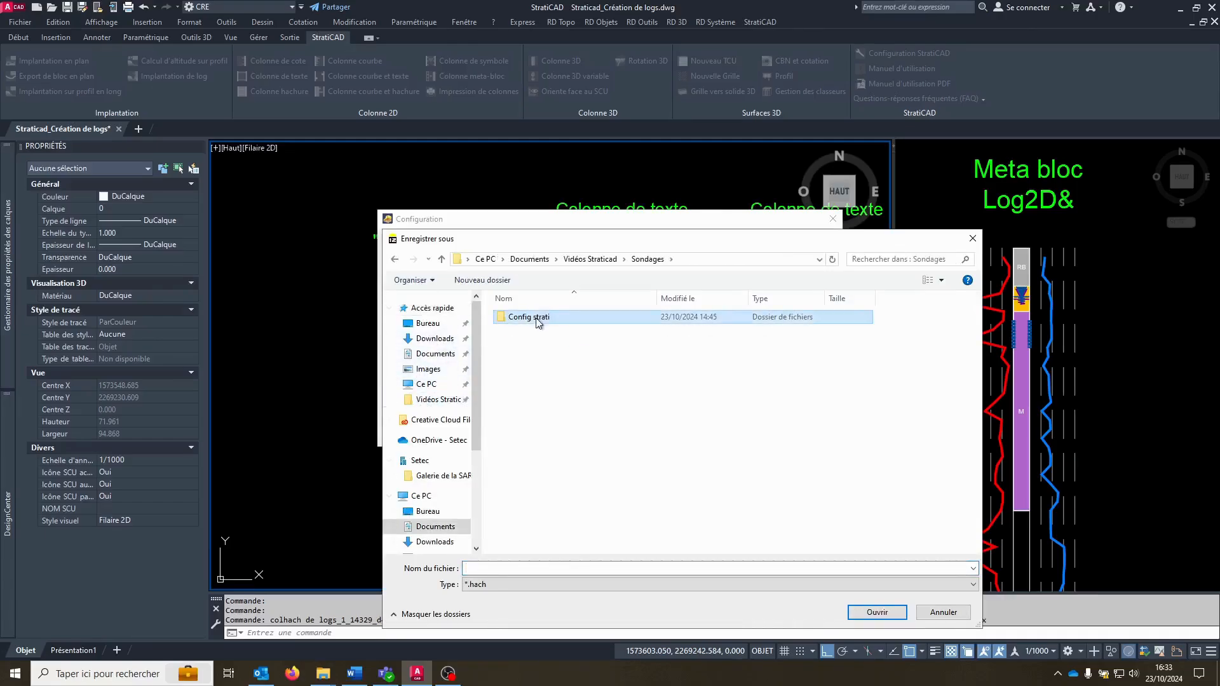
{"action": "double_click", "coordinate": [535, 317]}
{"action": "left_click", "coordinate": [533, 318]}
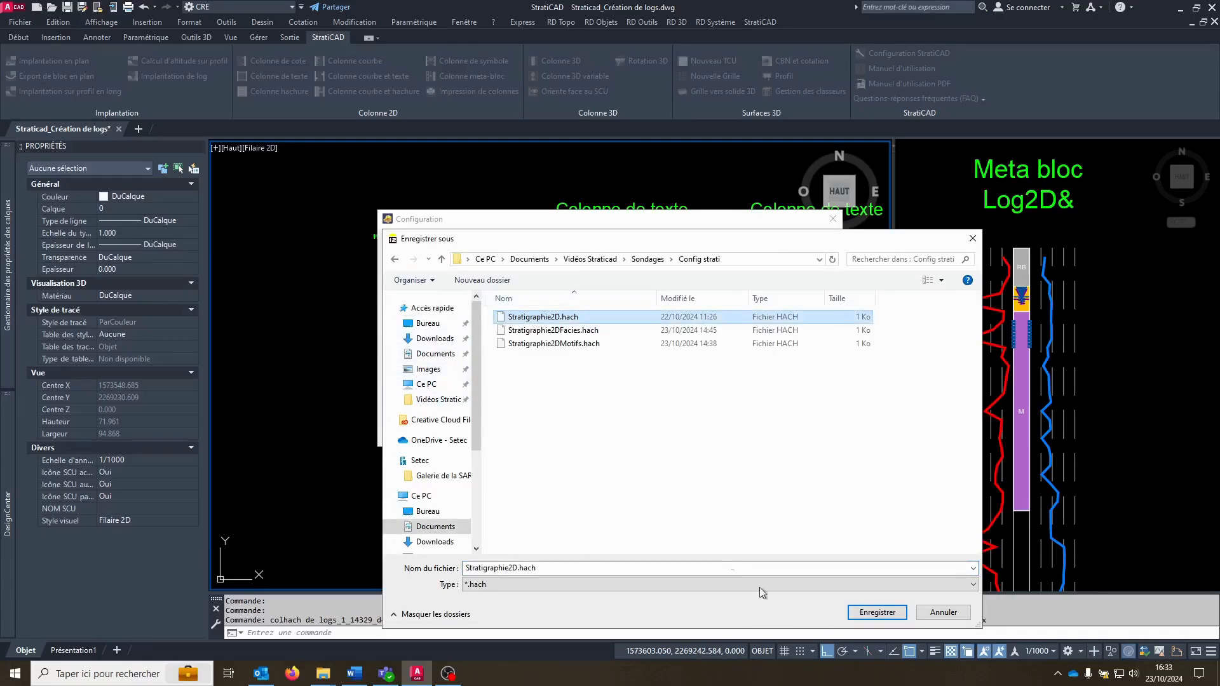
{"action": "left_click", "coordinate": [943, 613]}
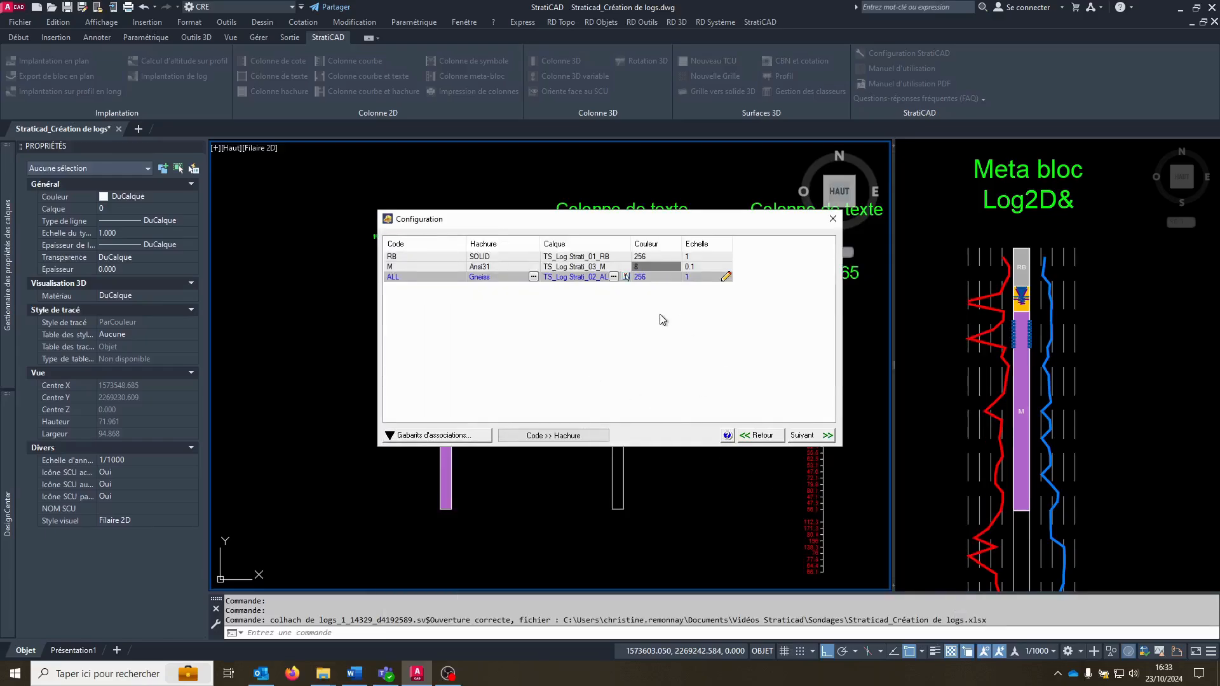
Load the association template Stratigraphie2D.hach from the Sondages > Config strati folder and proceed to the sample column creation
{"action": "left_click", "coordinate": [440, 441]}
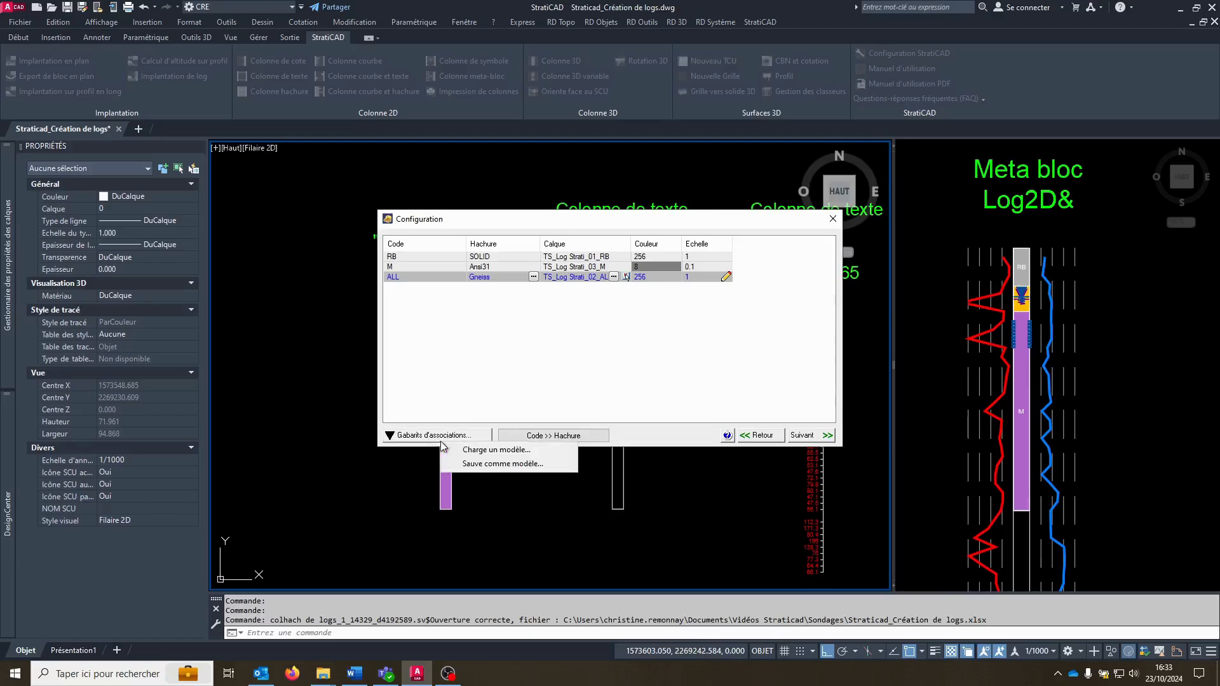
{"action": "left_click", "coordinate": [501, 452]}
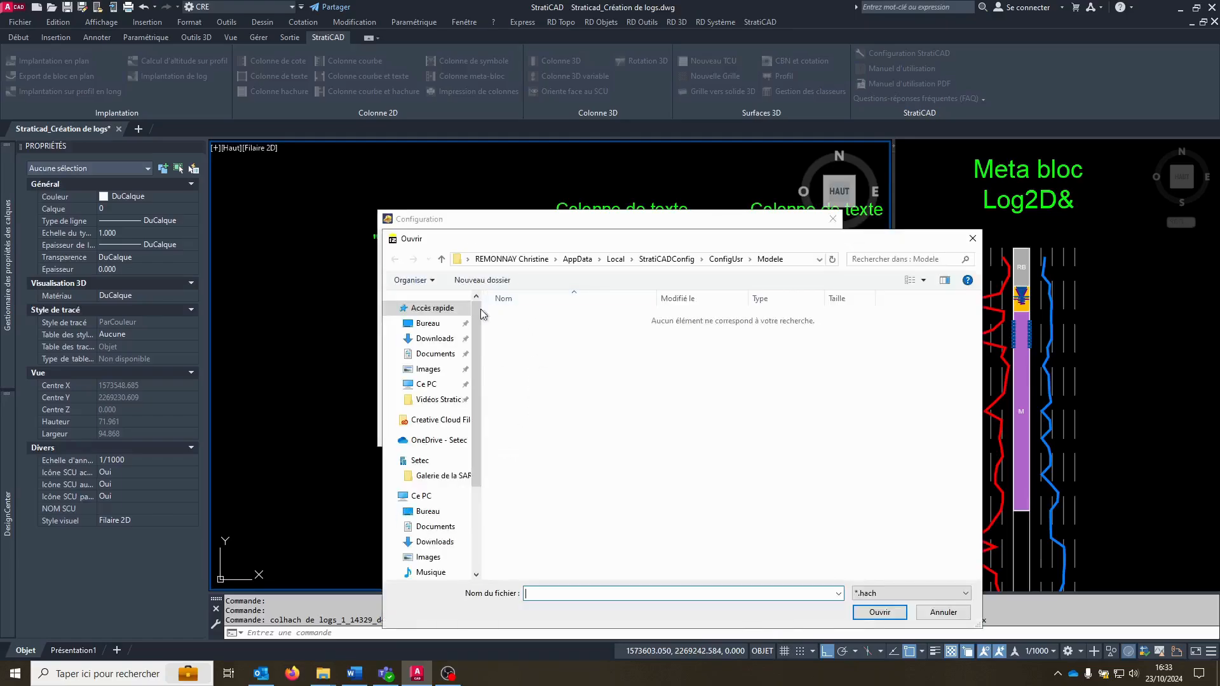
{"action": "left_click", "coordinate": [435, 399]}
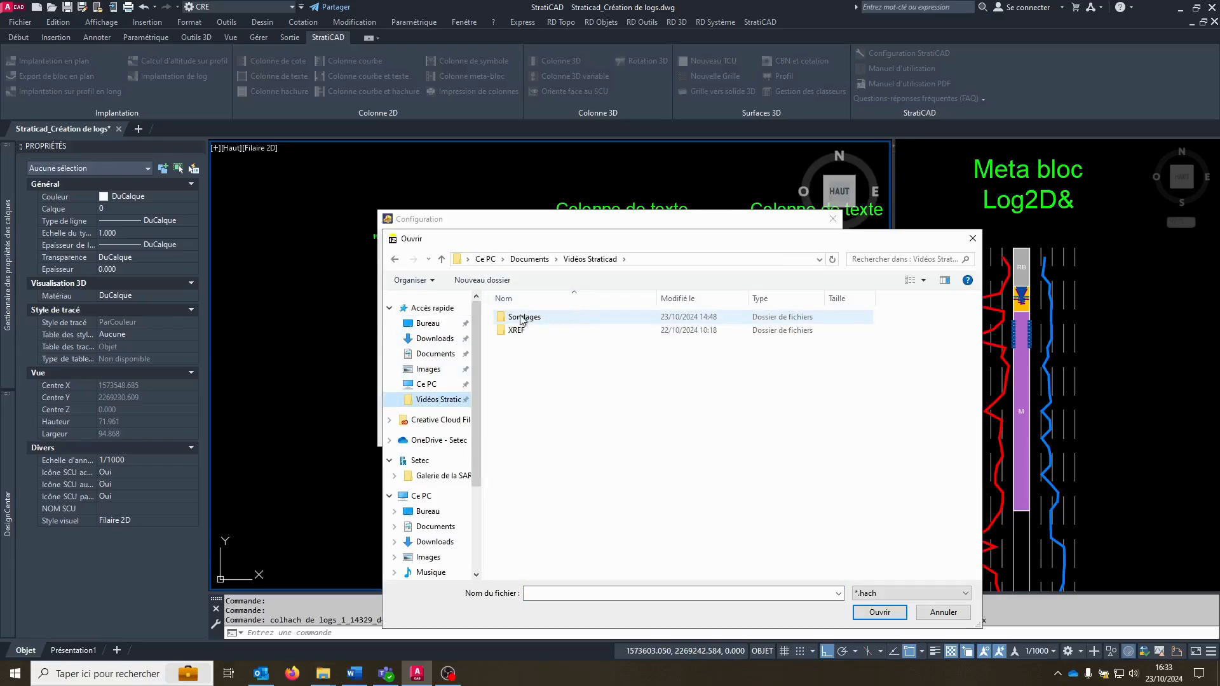
{"action": "double_click", "coordinate": [521, 318]}
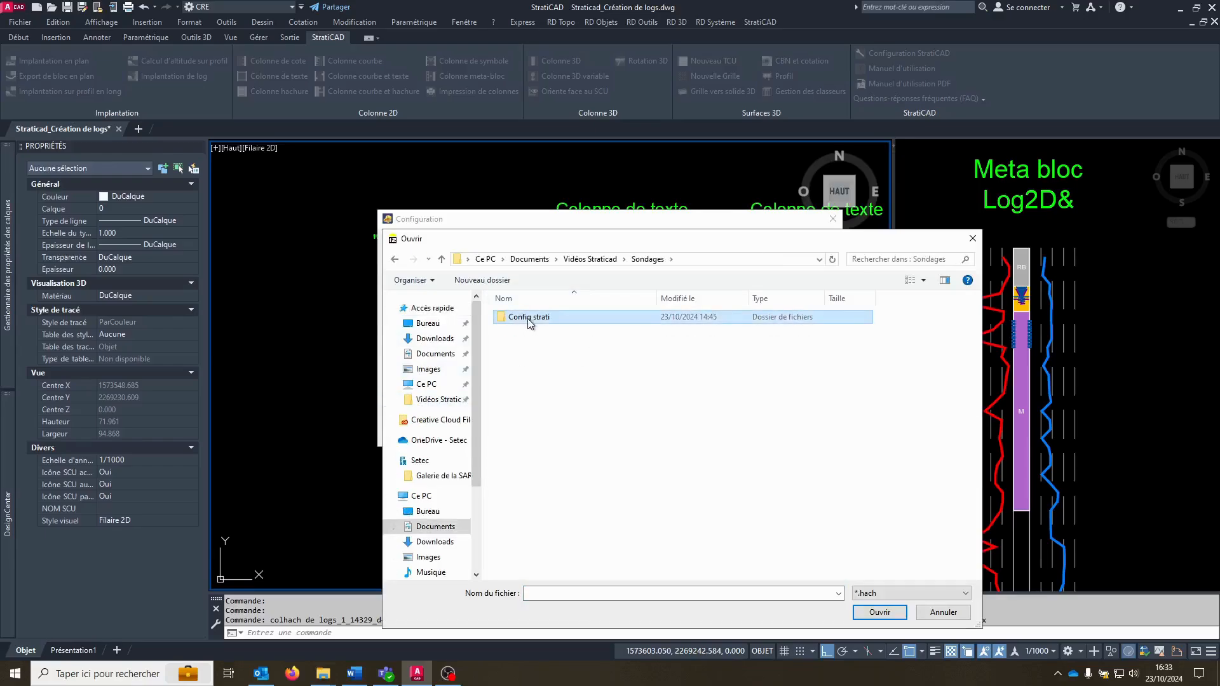
{"action": "double_click", "coordinate": [529, 320]}
{"action": "left_click", "coordinate": [537, 317]}
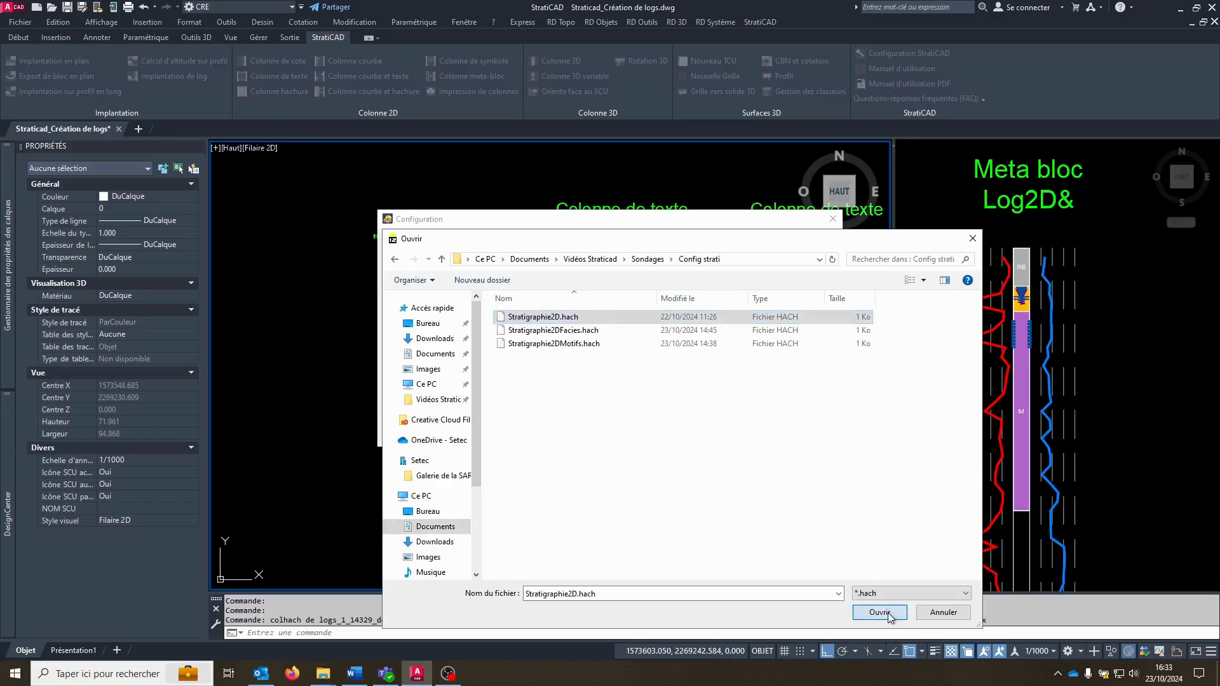
{"action": "left_click", "coordinate": [880, 612]}
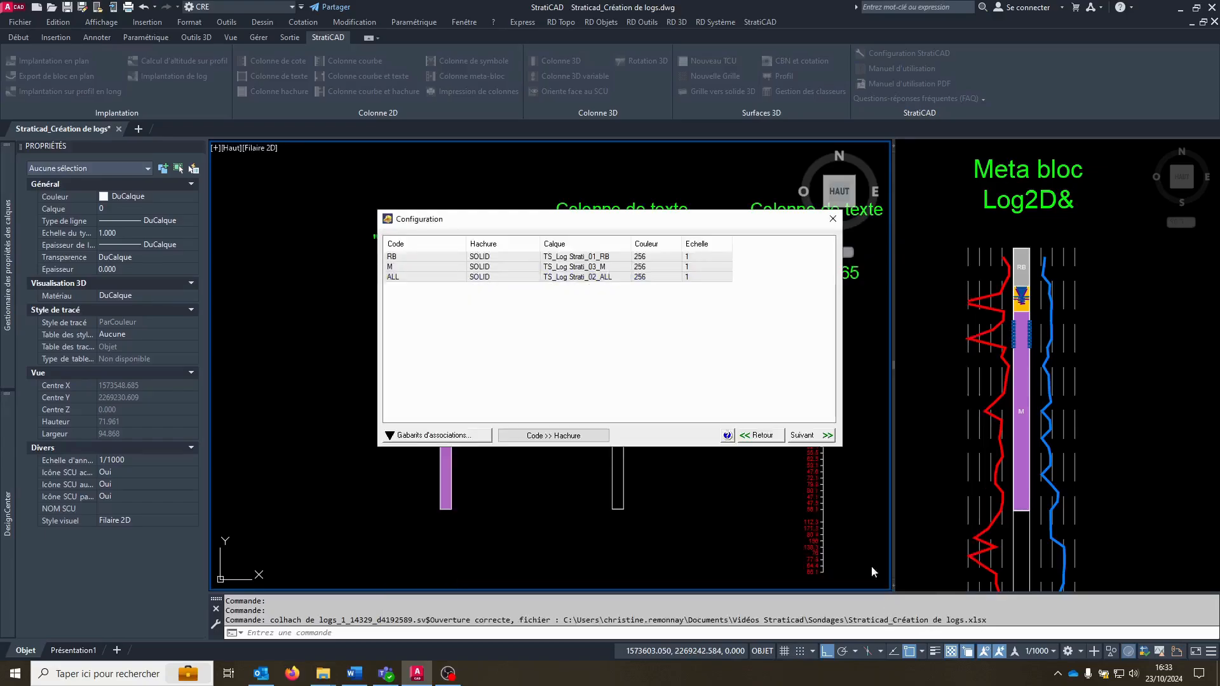
{"action": "left_click", "coordinate": [803, 436]}
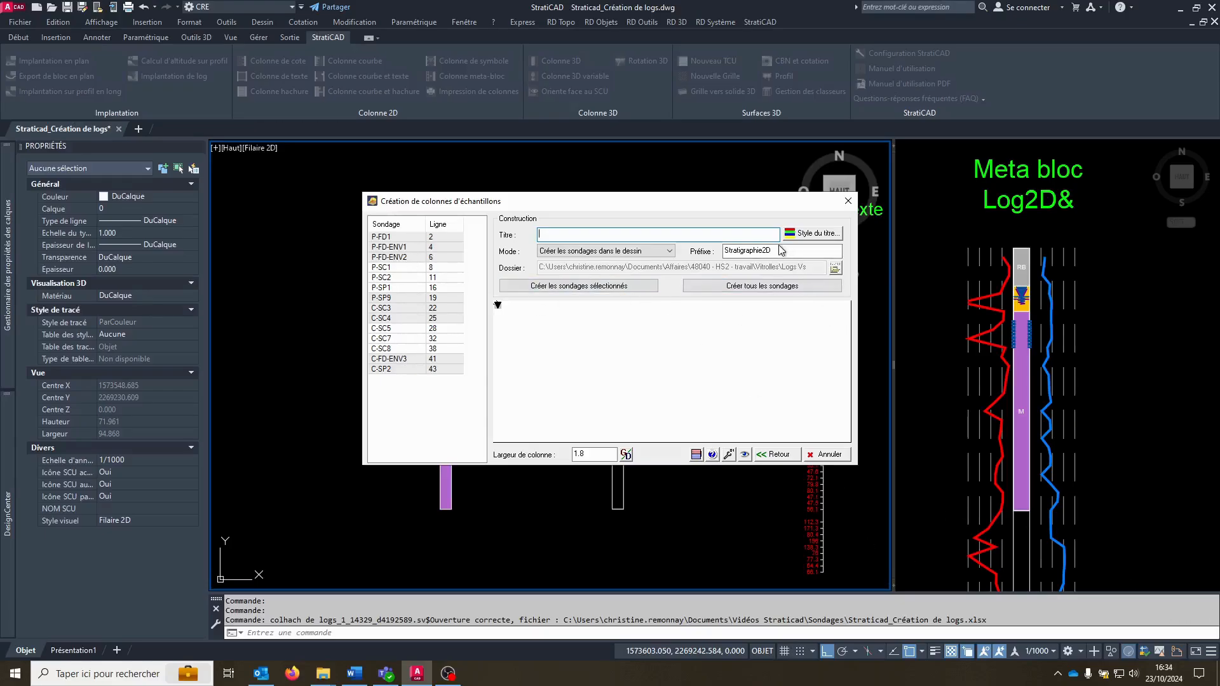
Check the column prefix and the prefix-to-borehole-name separator in the general StratiCAD options
{"action": "left_click_drag", "start_coordinate": [781, 250], "coordinate": [717, 251]}
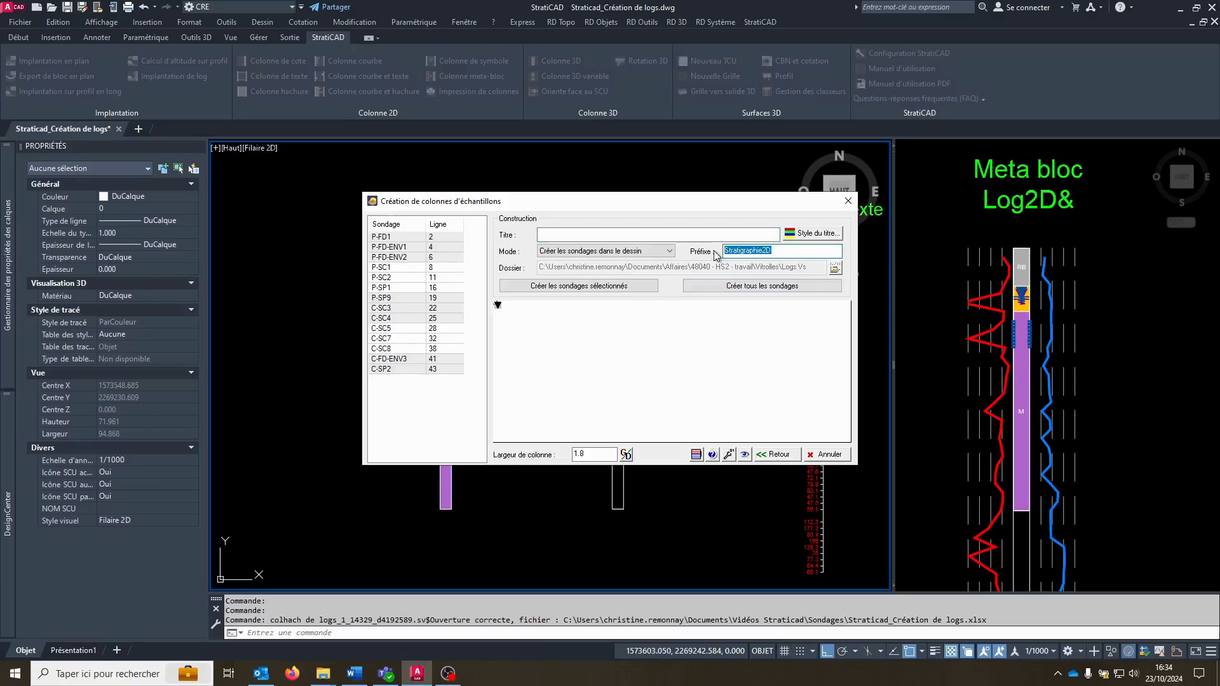
{"action": "left_click", "coordinate": [728, 453]}
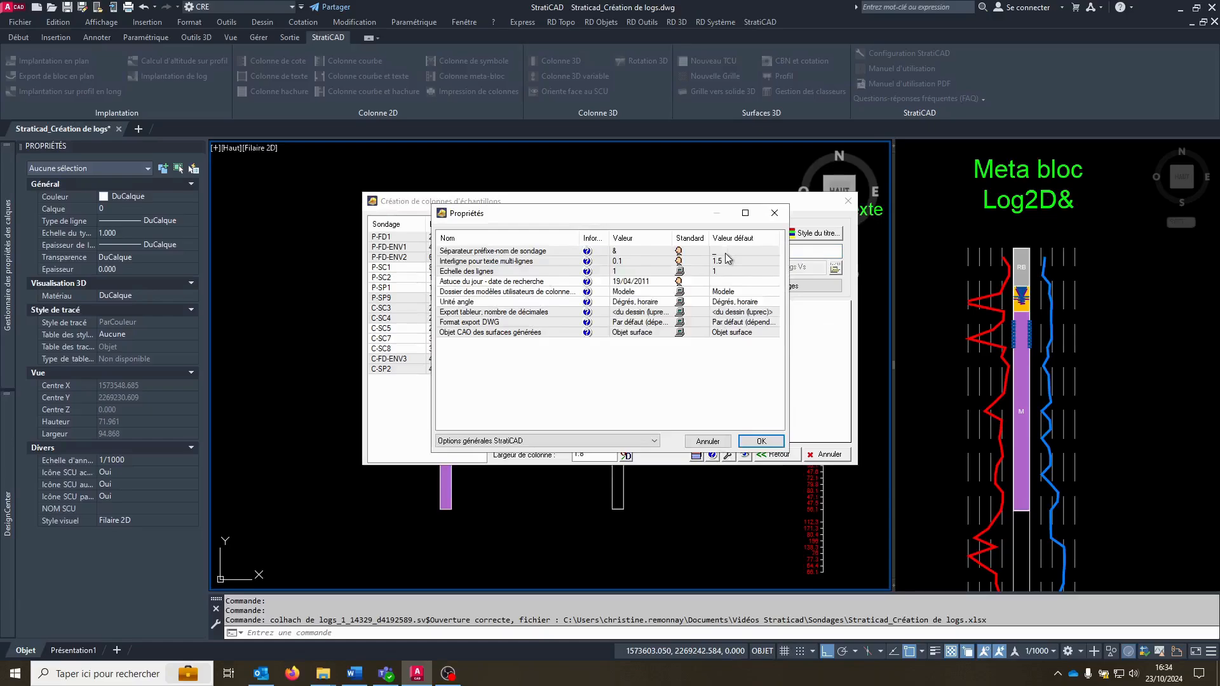
{"action": "left_click", "coordinate": [628, 252]}
{"action": "double_click", "coordinate": [667, 252]}
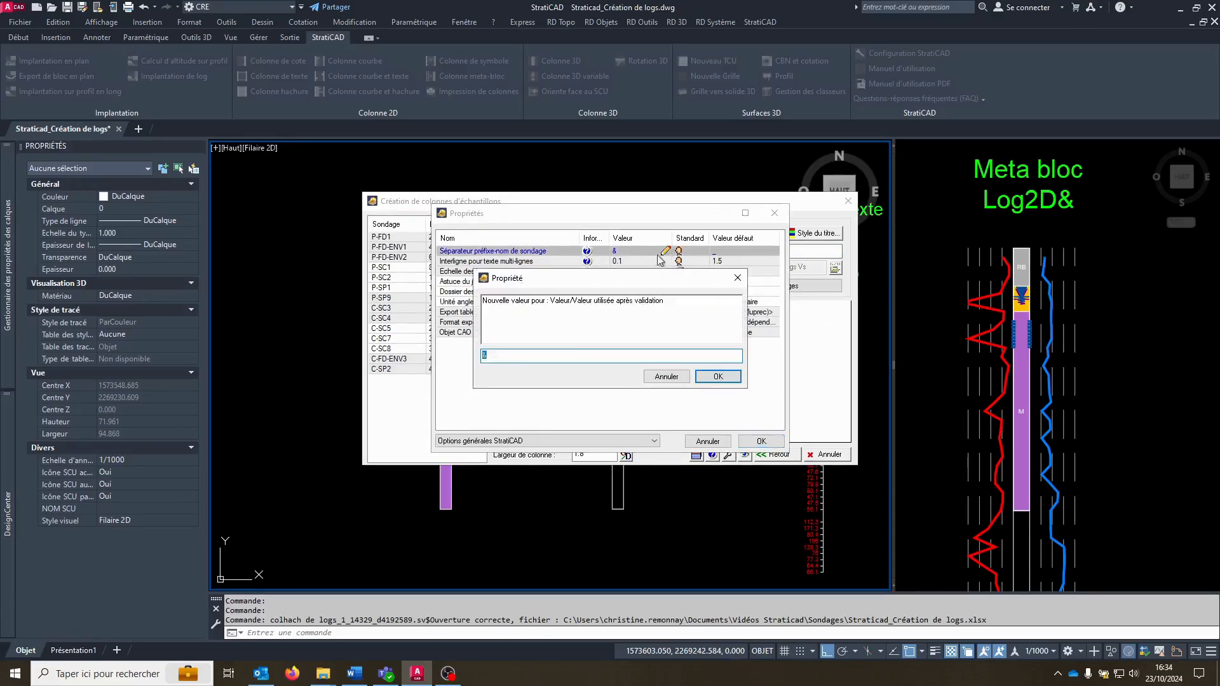
{"action": "left_click", "coordinate": [738, 279]}
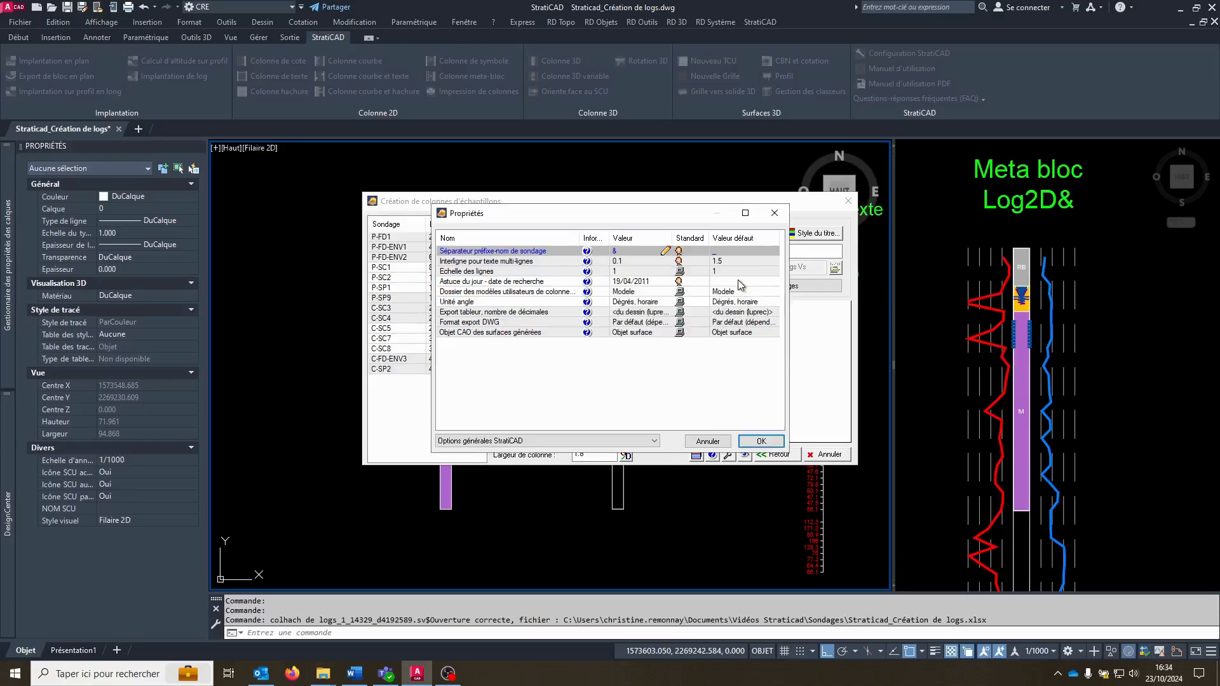
{"action": "left_click", "coordinate": [761, 441]}
Review the column width, preview borehole P-SC2 and choose the mode Créer les sondages dans le dessin
{"action": "left_click_drag", "start_coordinate": [597, 454], "coordinate": [570, 452]}
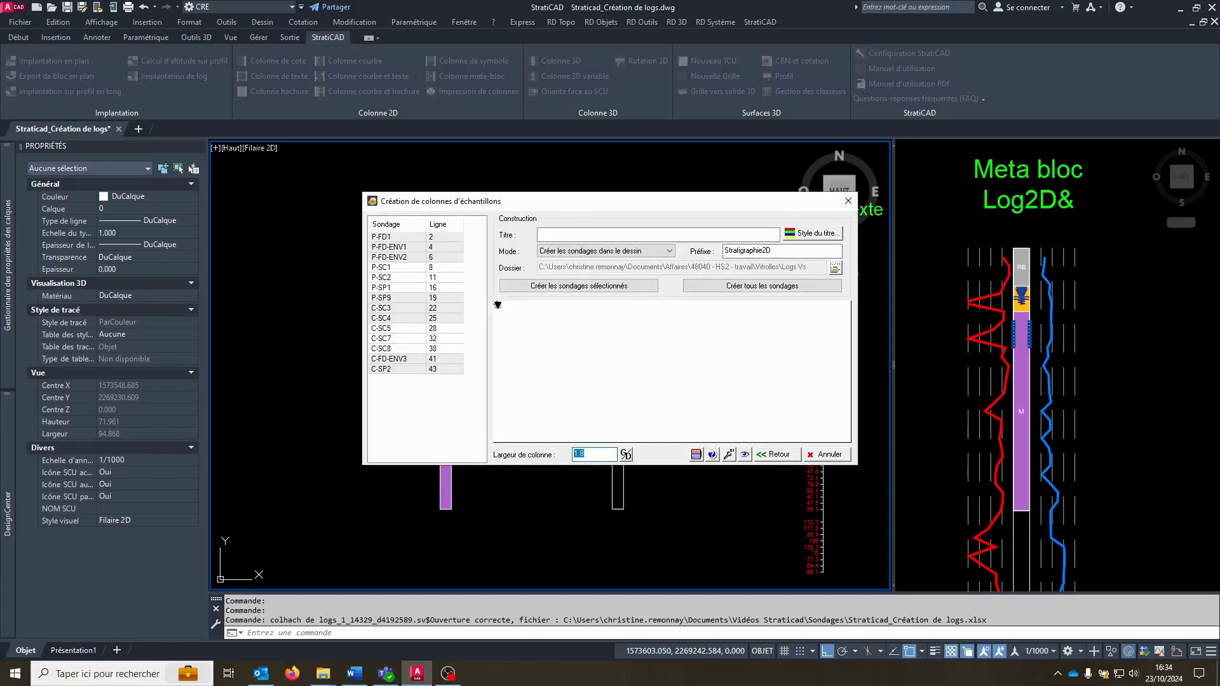
{"action": "left_click", "coordinate": [392, 279]}
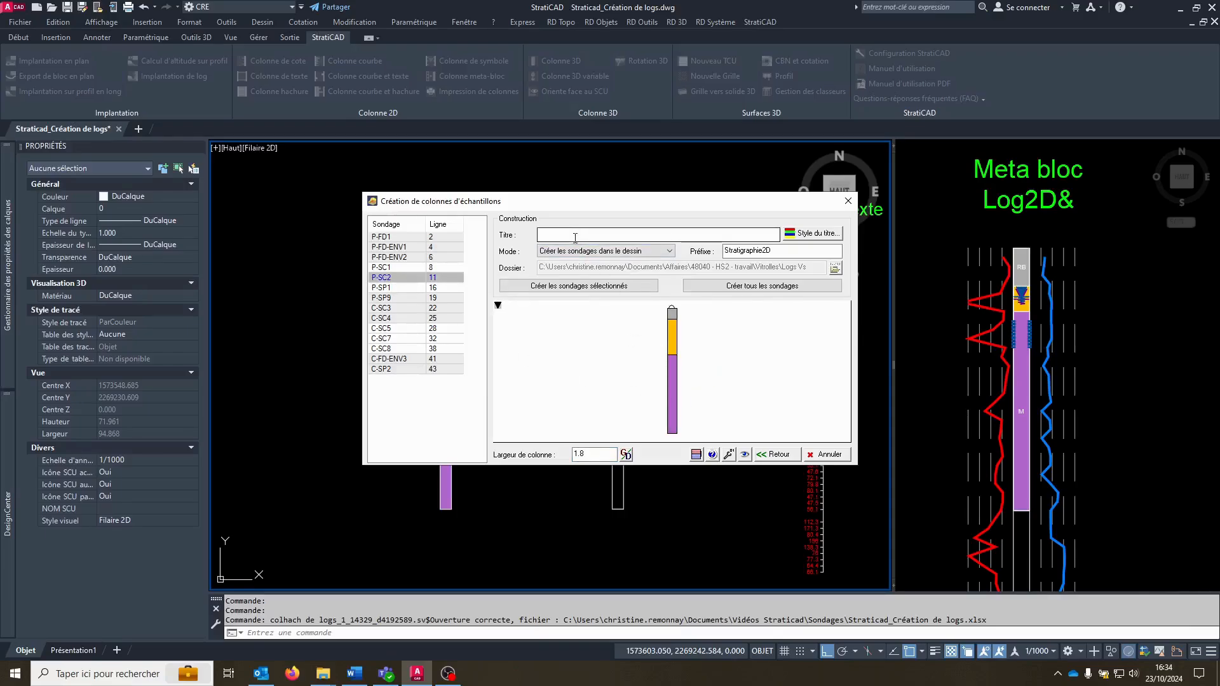
{"action": "left_click", "coordinate": [591, 251]}
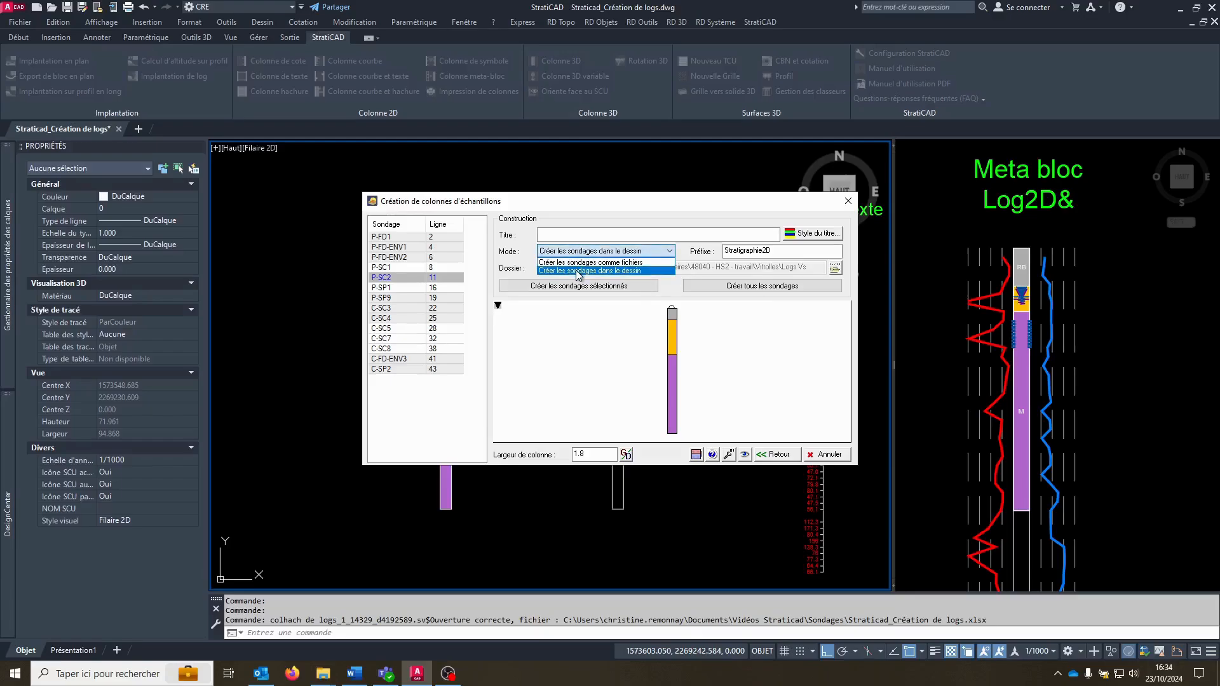
{"action": "left_click", "coordinate": [577, 271]}
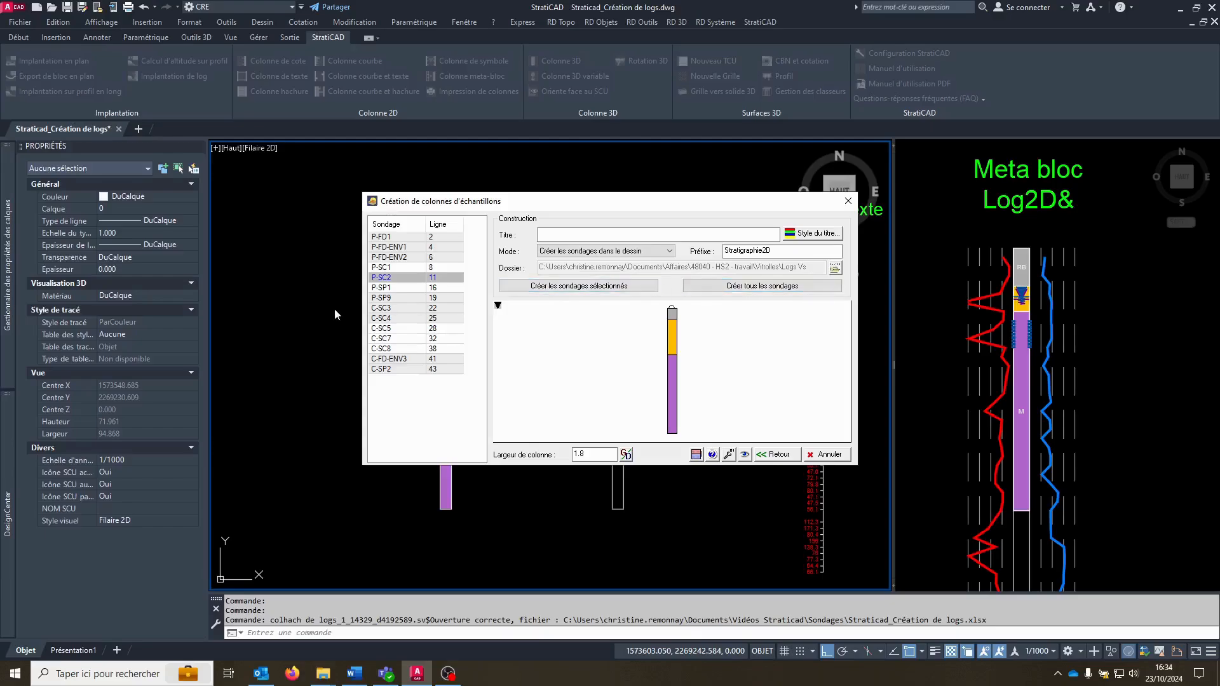
Try adding C-SC3 to the borehole selection, and preview the hatch column of borehole C-SC7
{"action": "left_click", "coordinate": [384, 308], "text": "ctrl"}
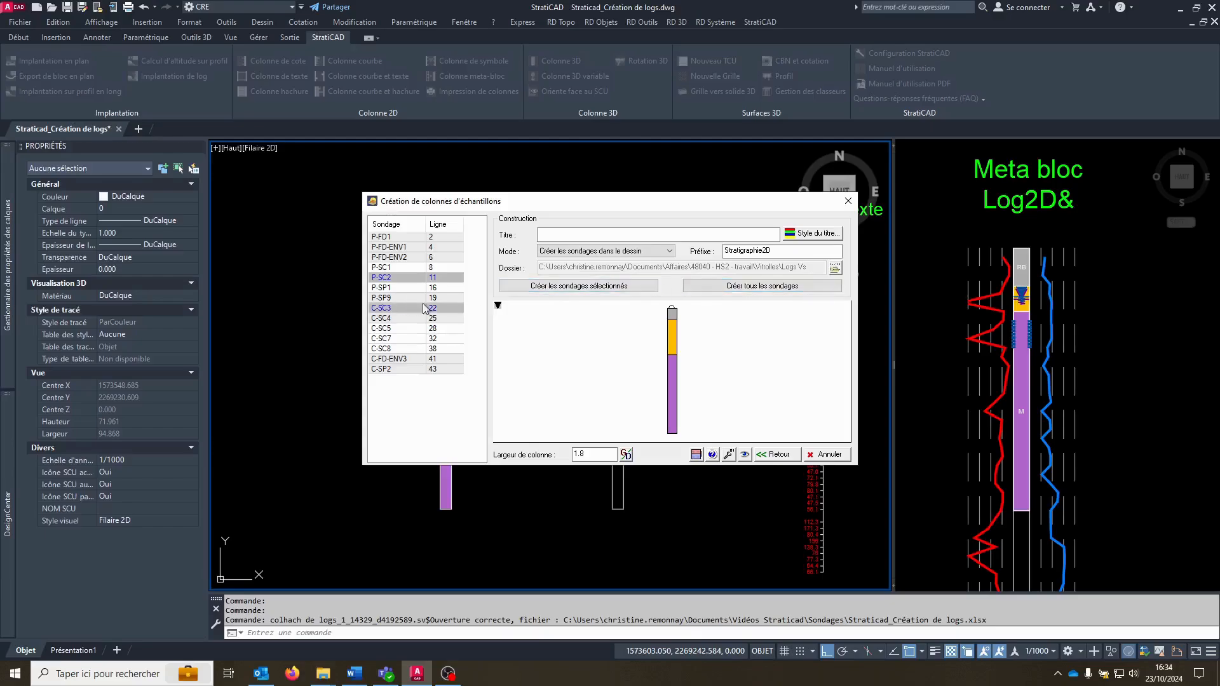
{"action": "left_click", "coordinate": [604, 287]}
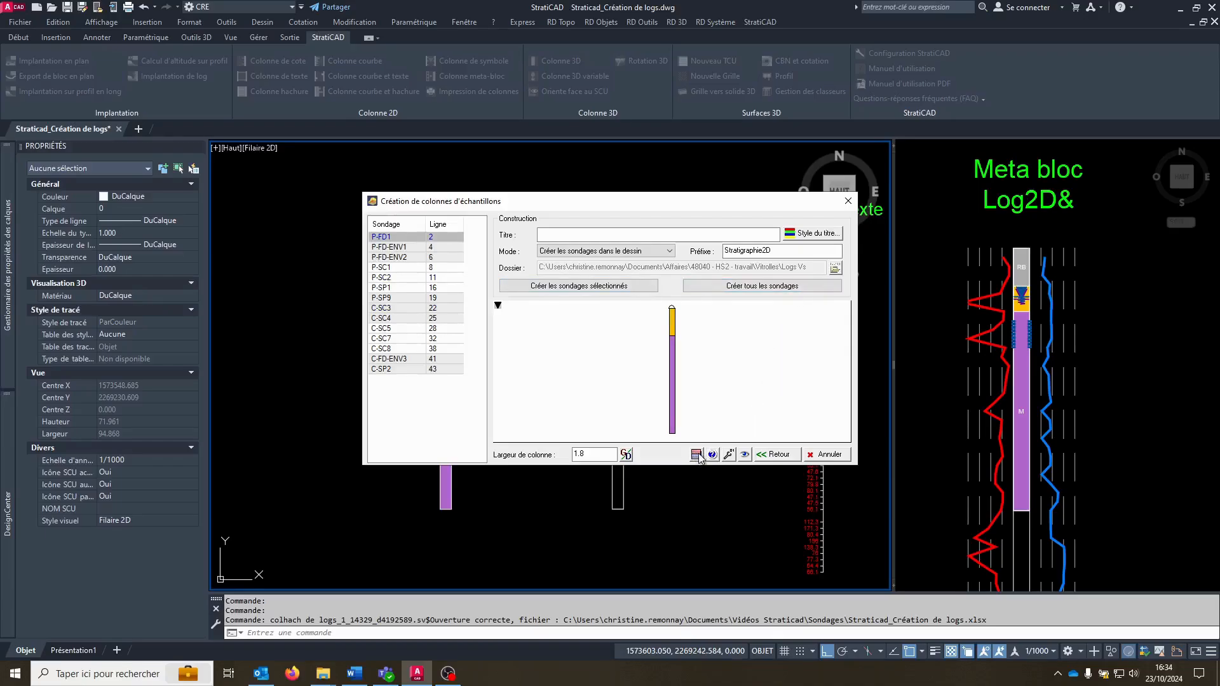
{"action": "left_click", "coordinate": [382, 338]}
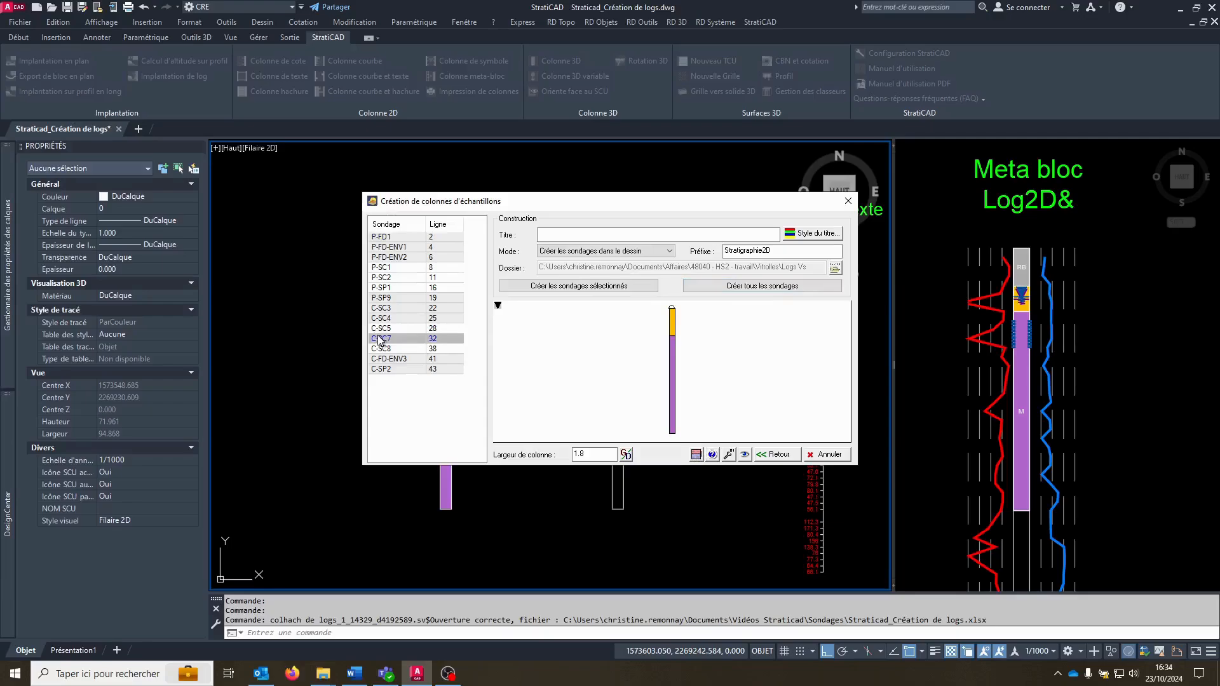
{"action": "left_click", "coordinate": [695, 455]}
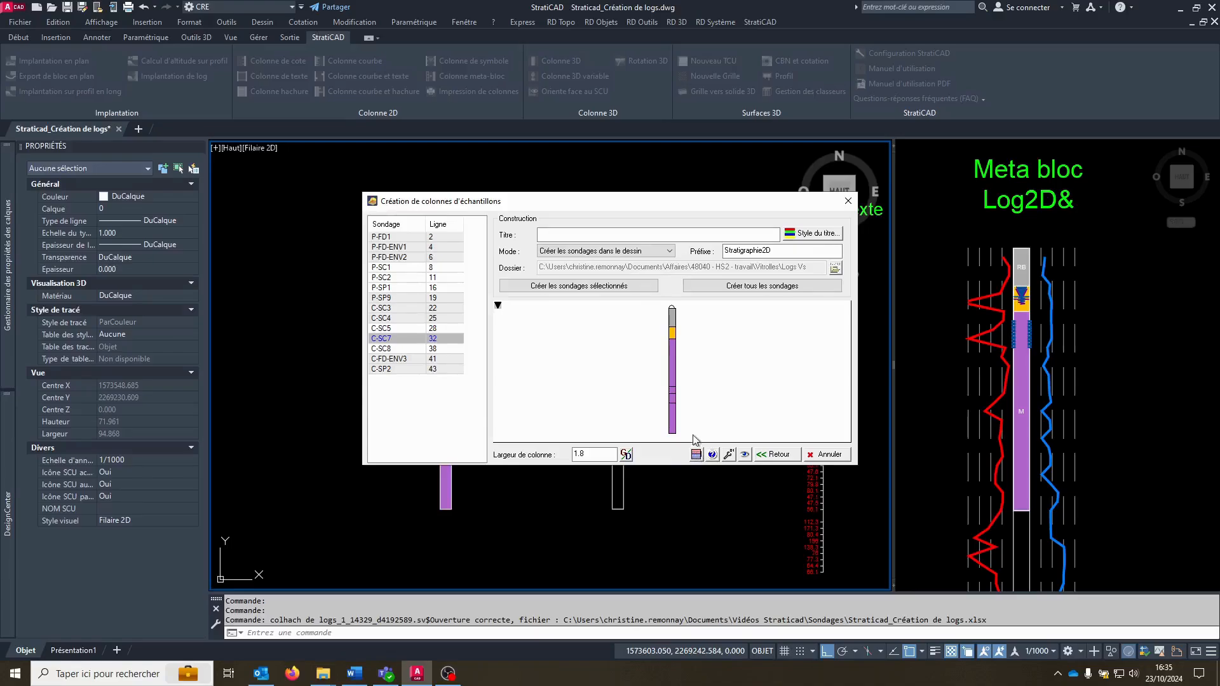
Create the hatch columns for all boreholes in the drawing, accepting the non-default & separator
{"action": "left_click", "coordinate": [769, 288]}
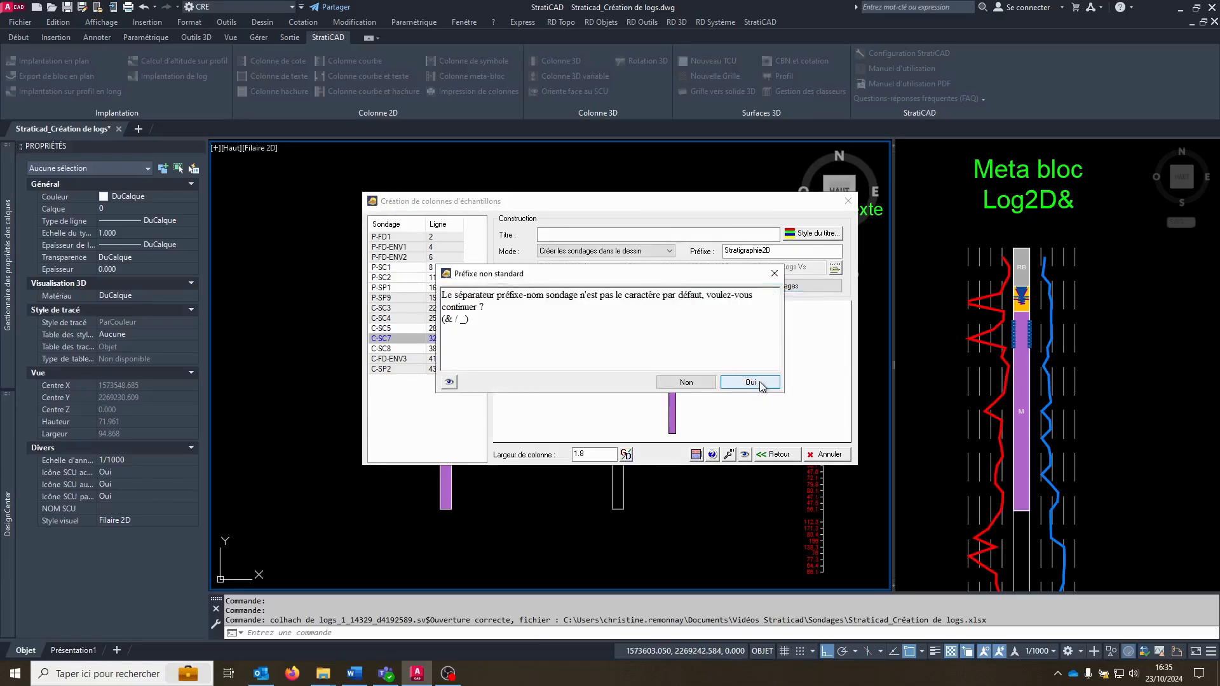
{"action": "left_click", "coordinate": [762, 383]}
{"action": "left_click", "coordinate": [761, 382]}
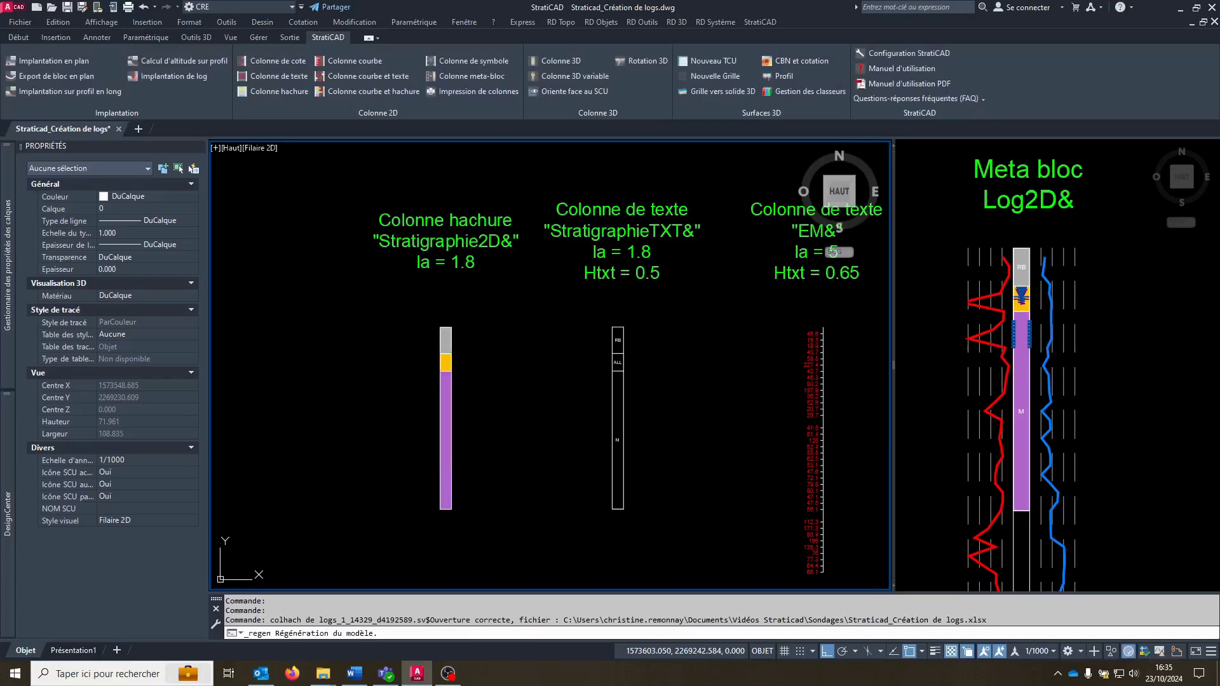
Insert the block Stratigraphie2D&P-FD1 just beside the existing column under the Colonne hachure heading
{"action": "type", "text": "i"}
{"action": "key", "text": "Return"}
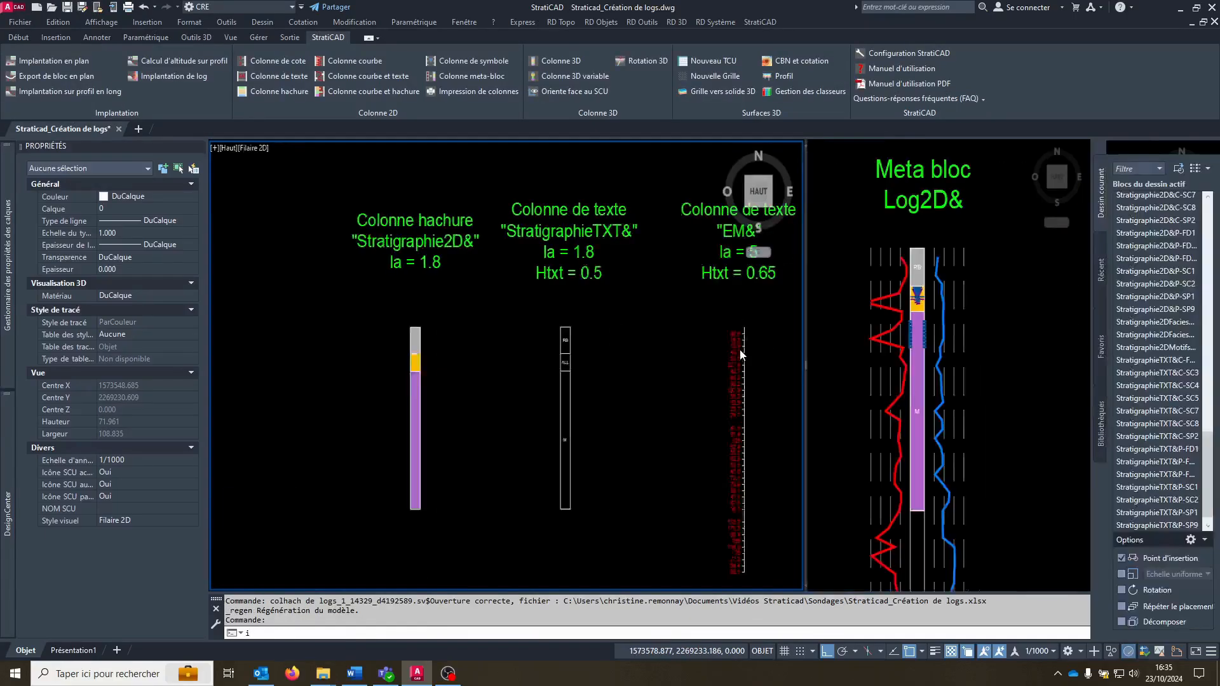
{"action": "right_click", "coordinate": [1153, 234]}
{"action": "left_click", "coordinate": [1080, 244]}
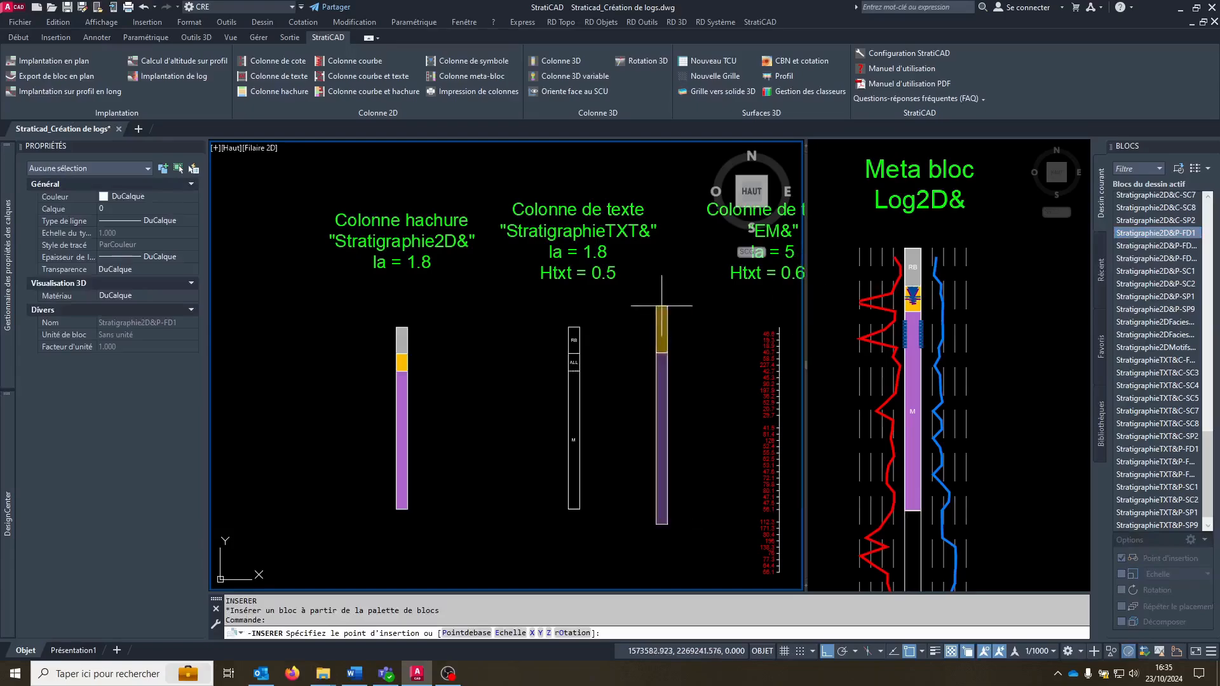
{"action": "left_click", "coordinate": [435, 328]}
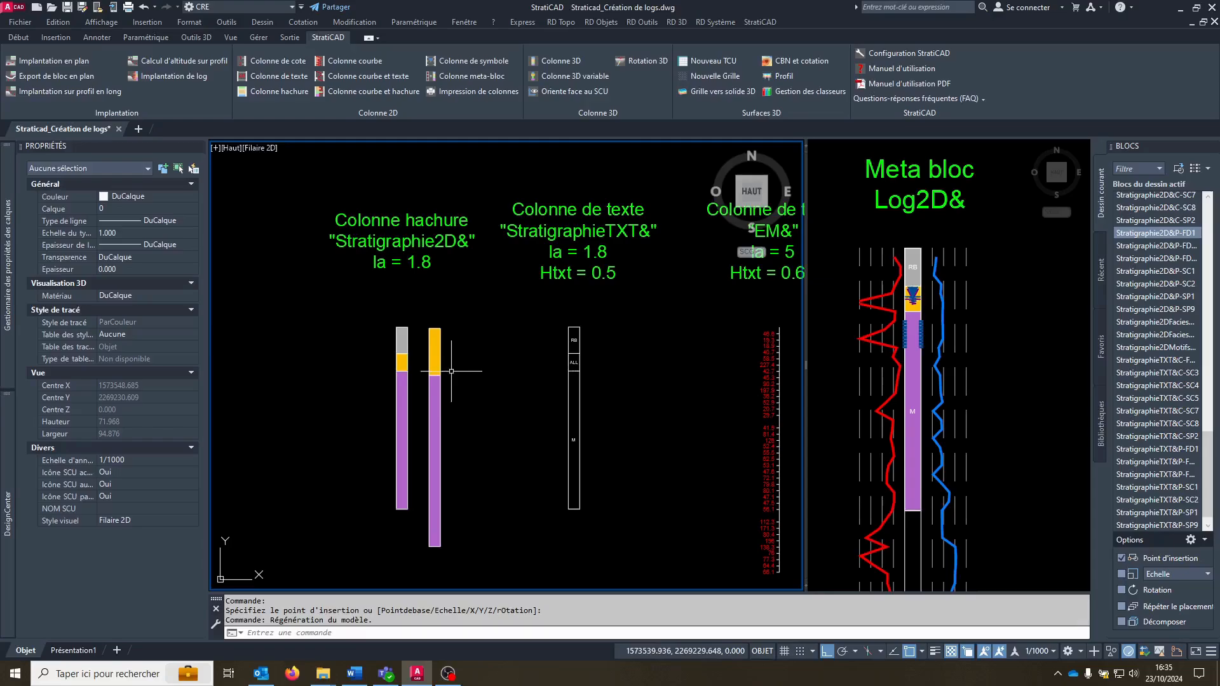
Examine the example columns further down the drawing, checking the block properties of the solid-filled and the patterned hatch columns
{"action": "middle_click_drag", "start_coordinate": [450, 371], "coordinate": [473, 272]}
{"action": "middle_click_drag", "start_coordinate": [469, 412], "coordinate": [493, 277]}
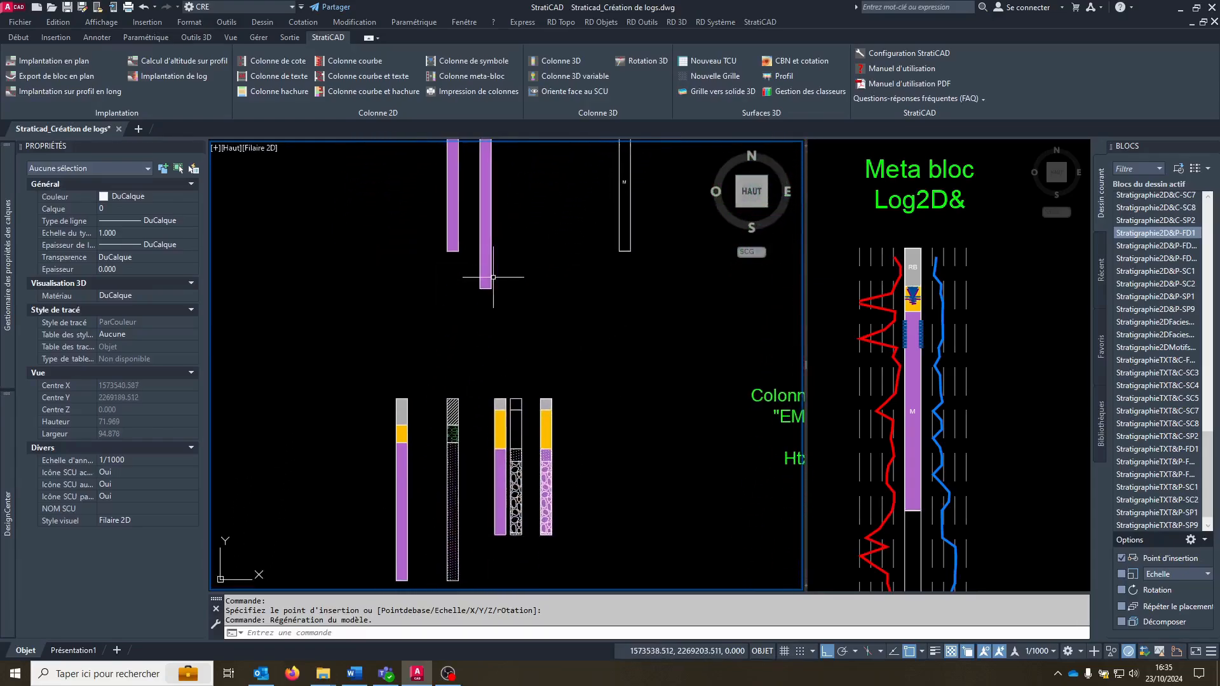
{"action": "middle_click_drag", "start_coordinate": [405, 471], "coordinate": [437, 325]}
{"action": "scroll", "coordinate": [422, 365], "scroll_direction": "up", "scroll_amount": 2}
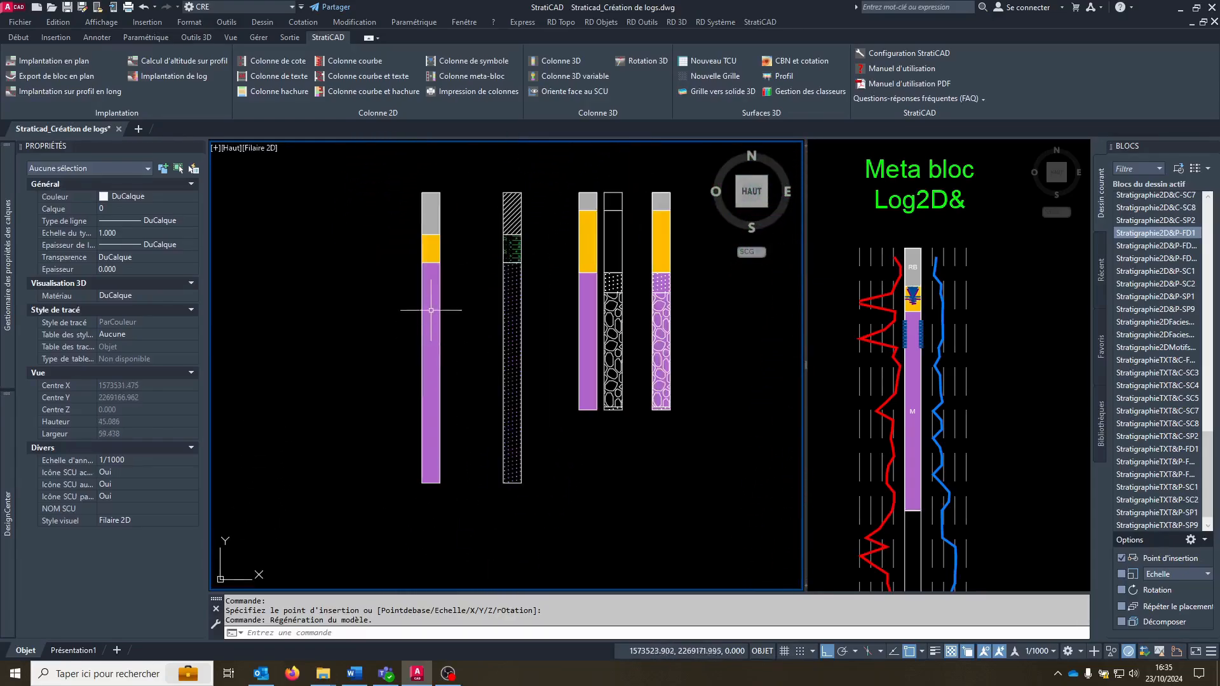
{"action": "left_click", "coordinate": [454, 289]}
{"action": "left_click", "coordinate": [388, 265]}
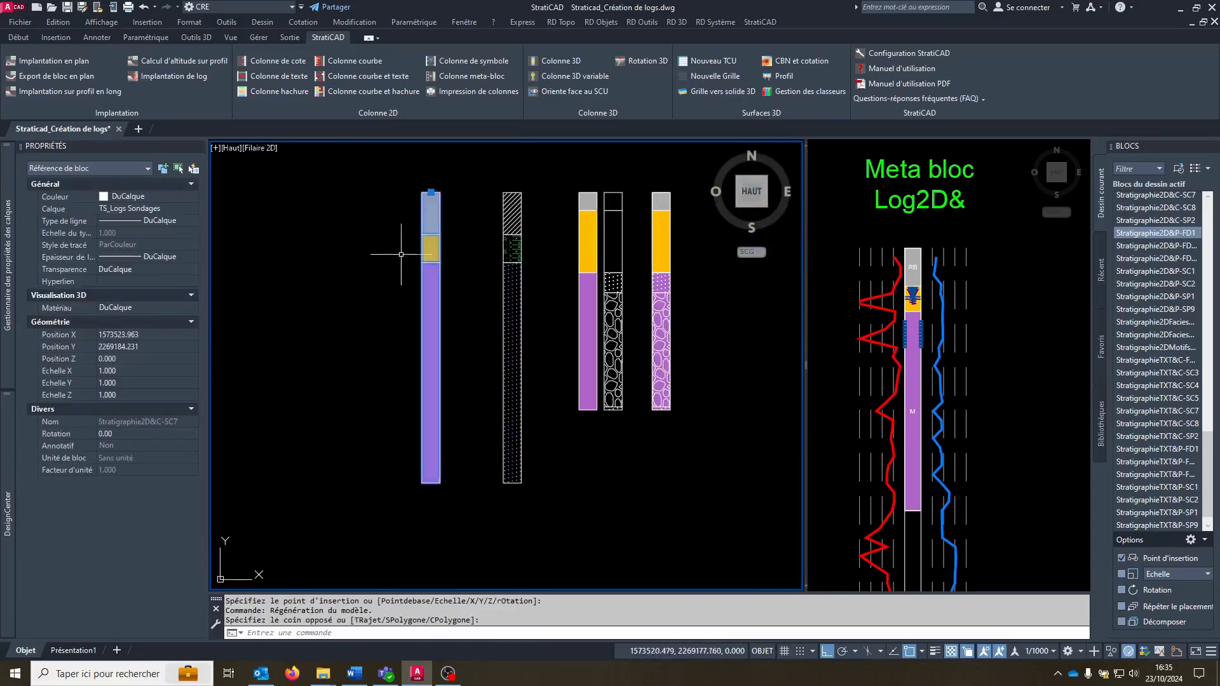
{"action": "key", "text": "Escape"}
{"action": "left_click", "coordinate": [540, 256]}
{"action": "left_click", "coordinate": [487, 221]}
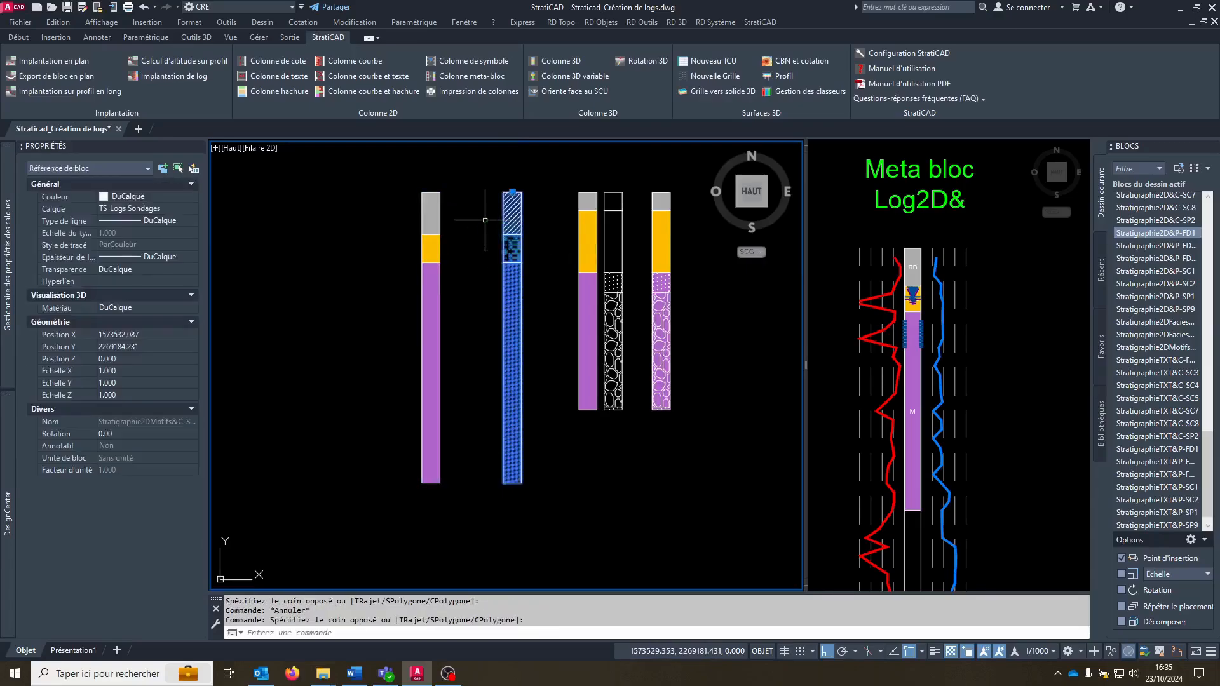
{"action": "key", "text": "Escape"}
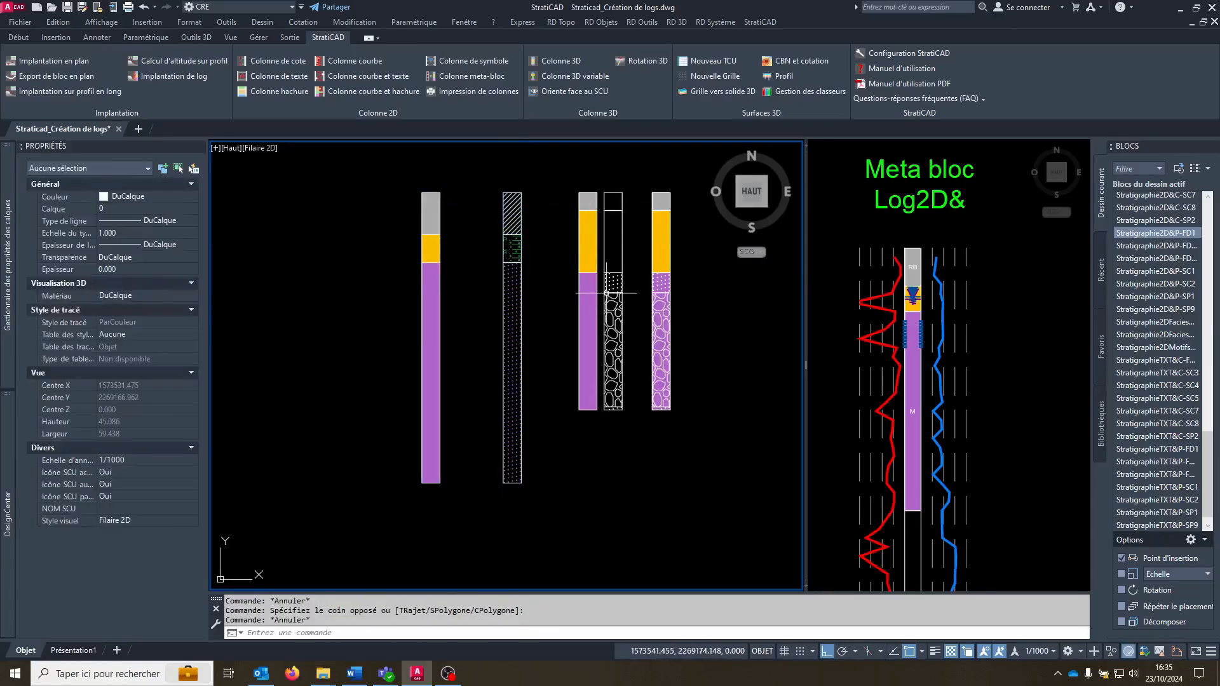
Inspect the block properties of the rock-pattern facies column and its neighbouring combined colour-and-pattern column
{"action": "left_click", "coordinate": [617, 282]}
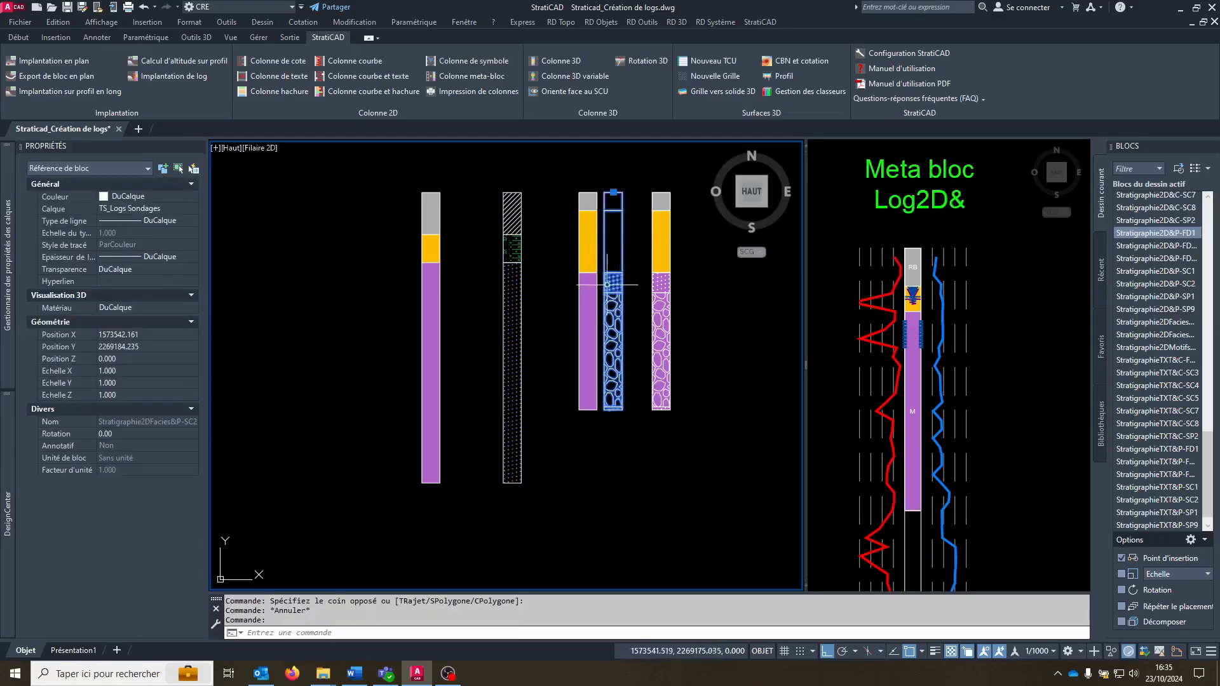
{"action": "left_click", "coordinate": [600, 284]}
{"action": "left_click", "coordinate": [573, 254]}
{"action": "key", "text": "Escape"}
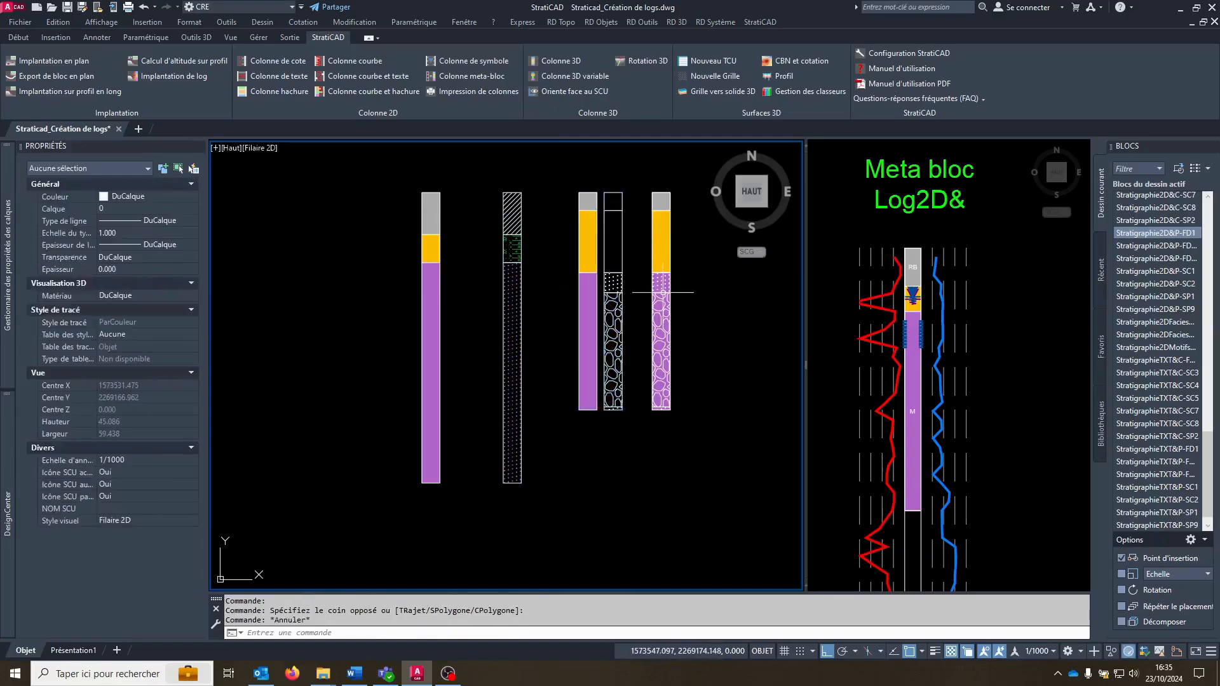
{"action": "left_click", "coordinate": [663, 292]}
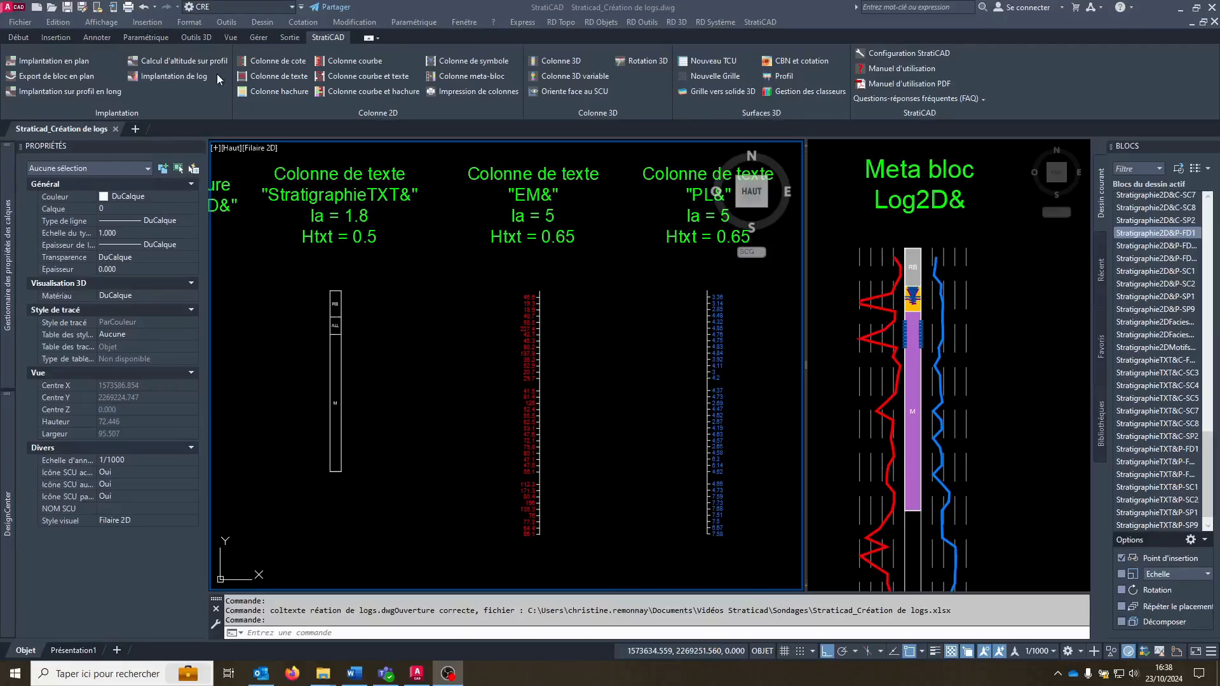
Start a text column and link it to the Stratigraphie table of the Straticad_Création de logs.xlsx workbook
{"action": "left_click", "coordinate": [280, 77]}
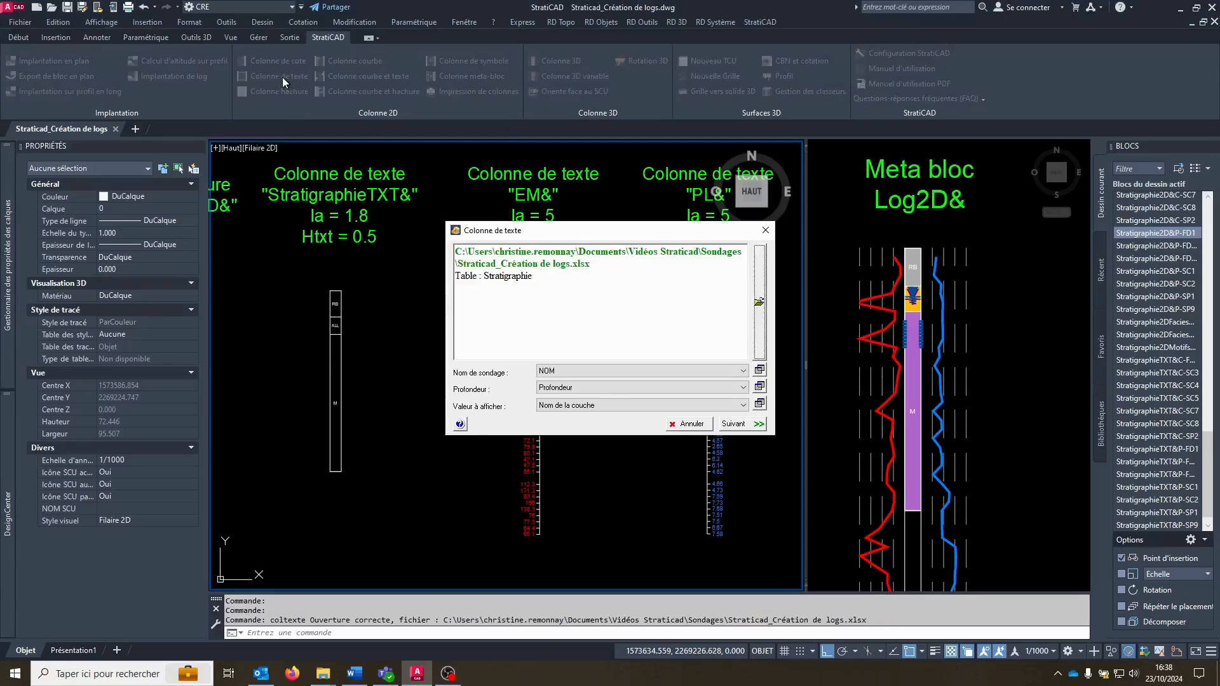
{"action": "left_click", "coordinate": [760, 301]}
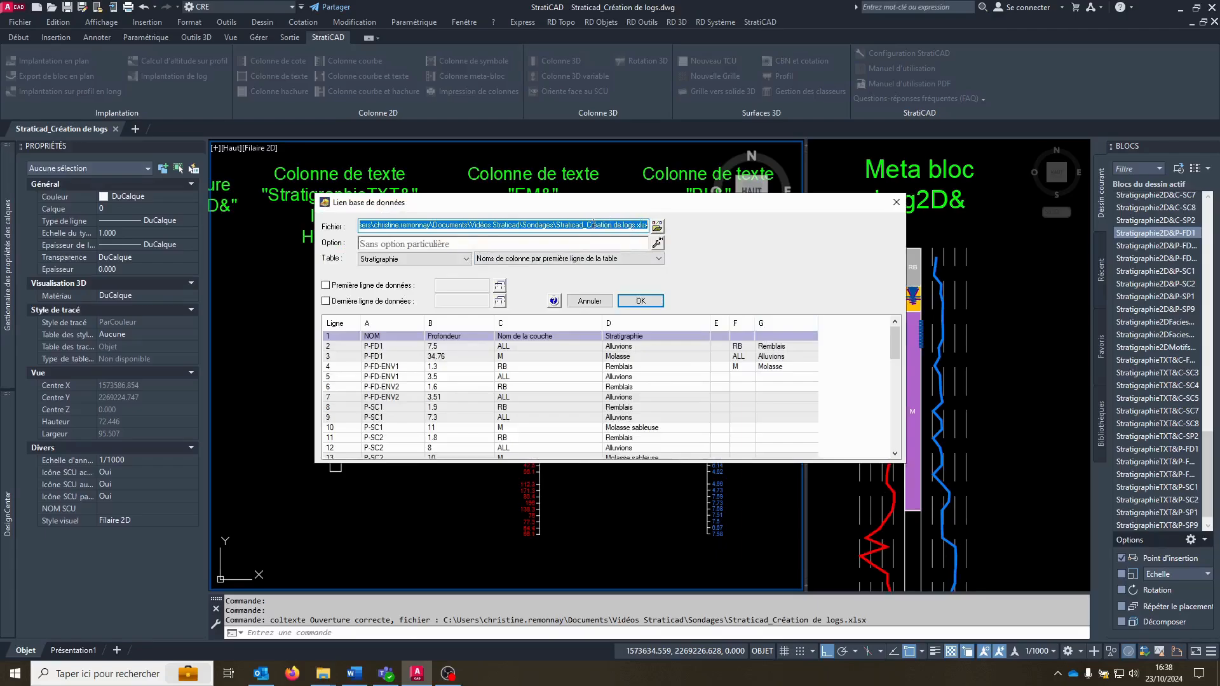
{"action": "left_click", "coordinate": [423, 260]}
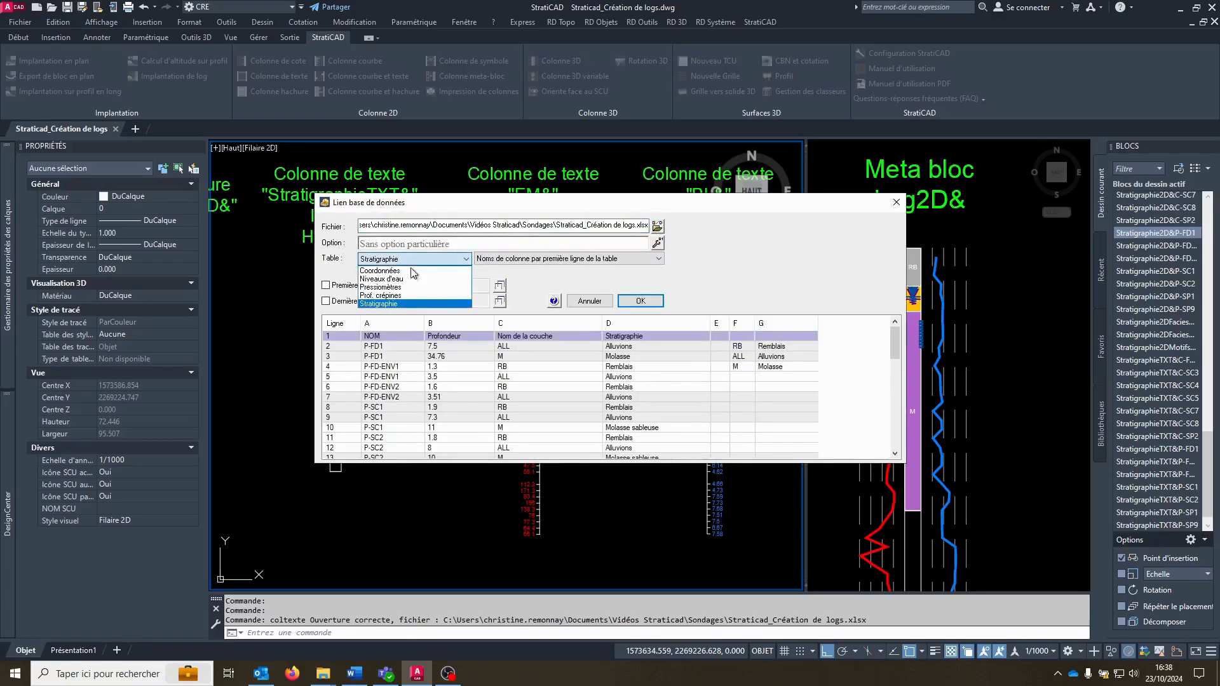
{"action": "left_click", "coordinate": [388, 305]}
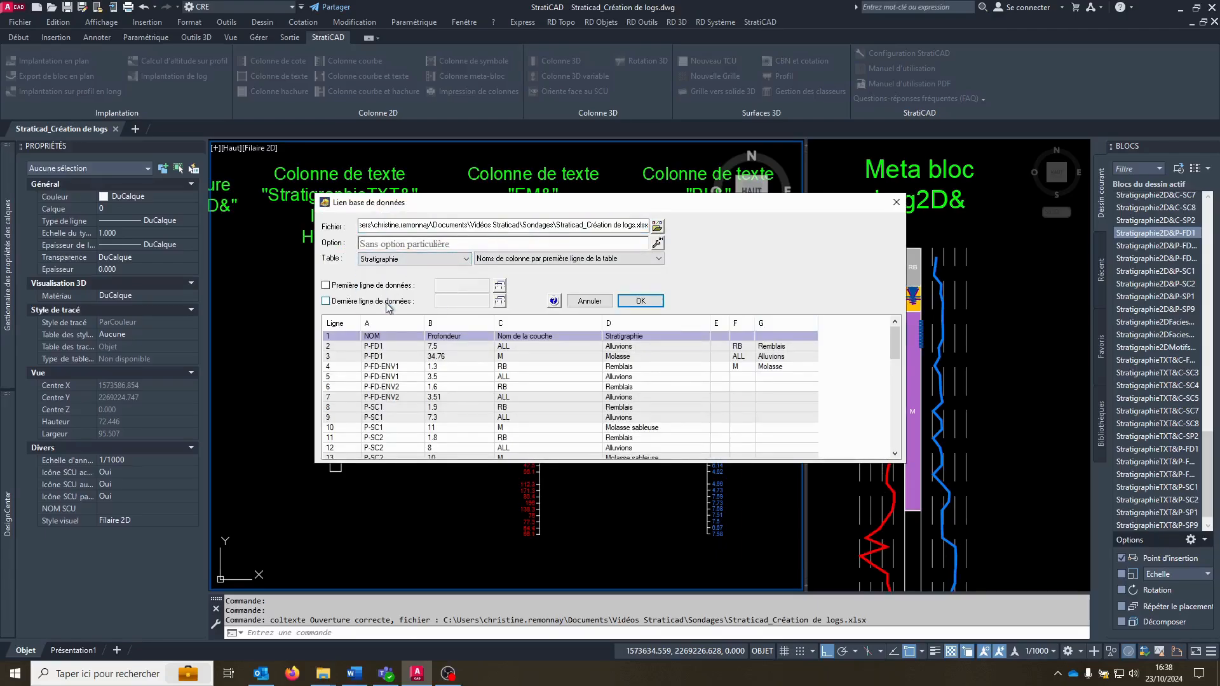
{"action": "left_click", "coordinate": [642, 301]}
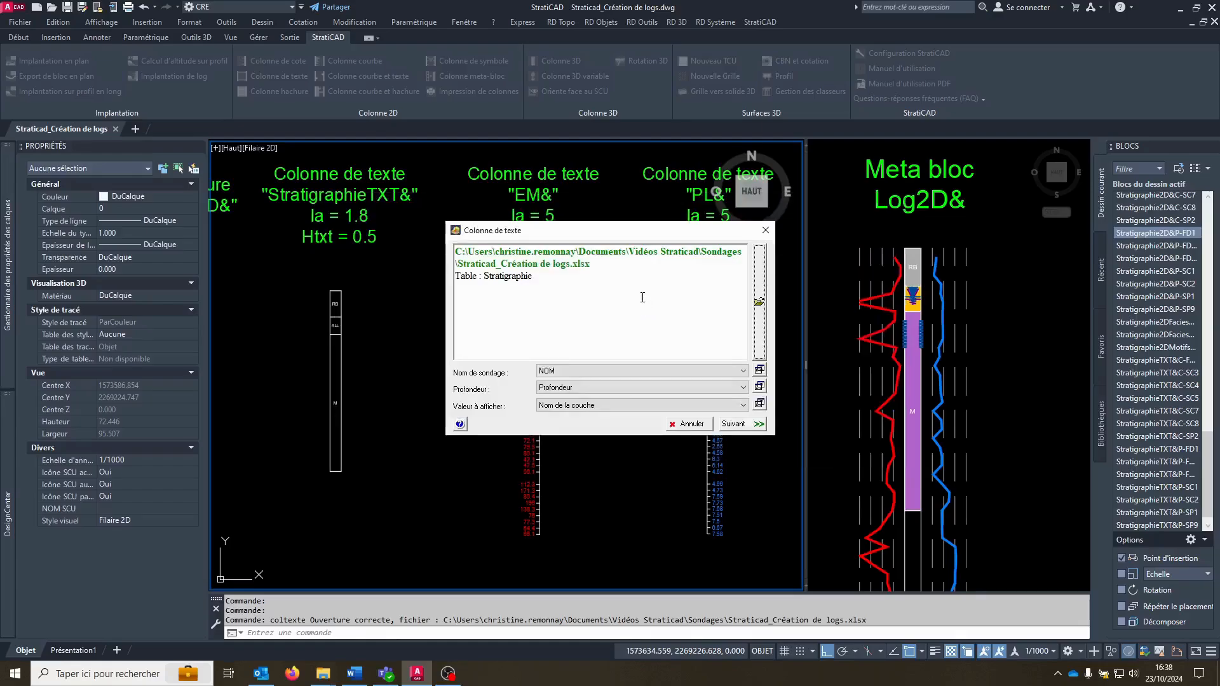
Map the borehole name to NOM, the depth to Profondeur and the displayed value to Nom de la couche, and continue
{"action": "left_click", "coordinate": [589, 372]}
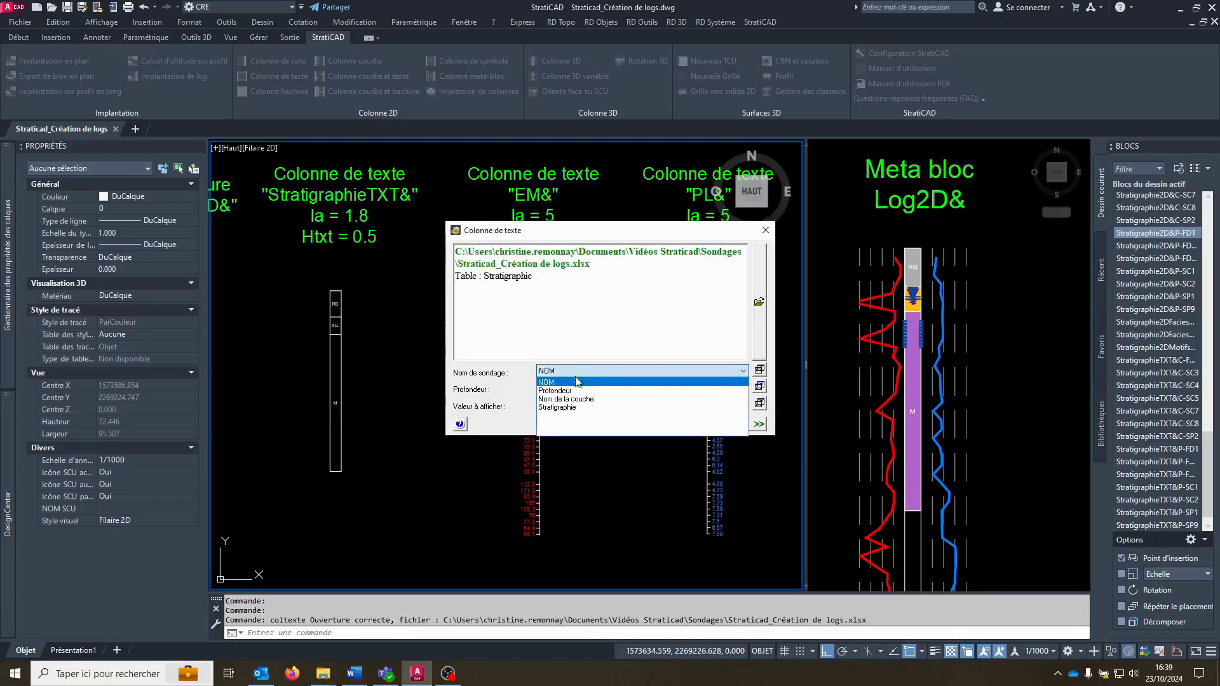
{"action": "left_click", "coordinate": [565, 382]}
{"action": "left_click", "coordinate": [567, 391]}
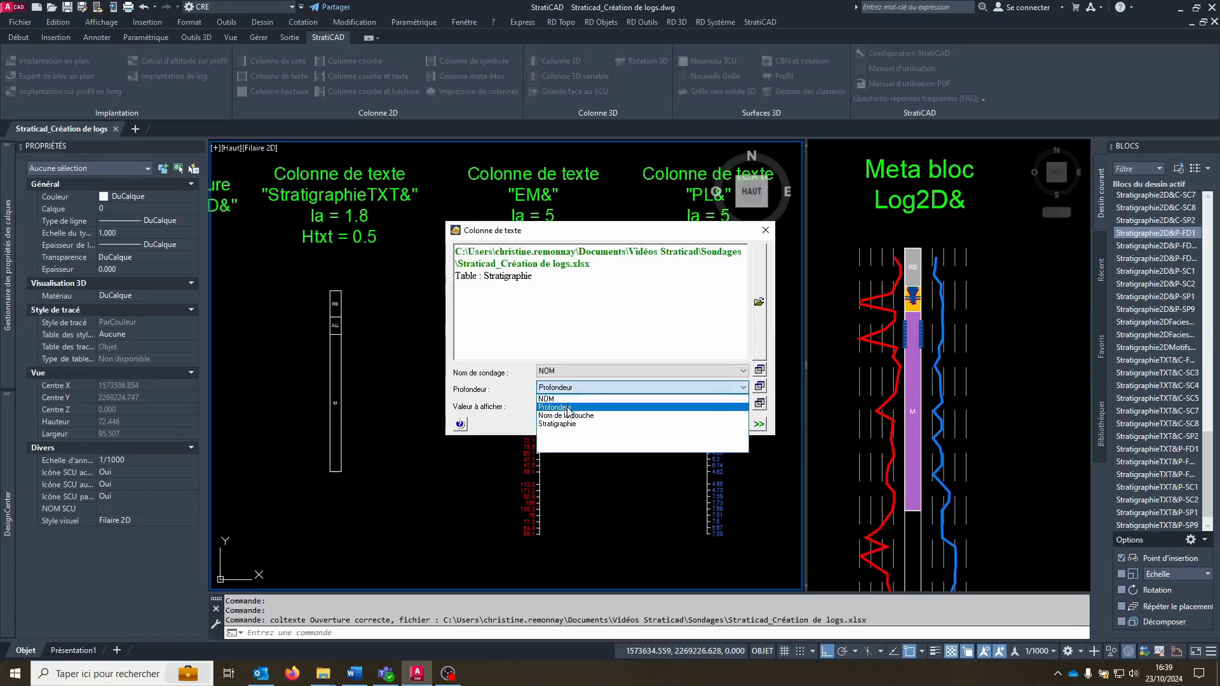
{"action": "left_click", "coordinate": [571, 407]}
{"action": "left_click", "coordinate": [759, 404]}
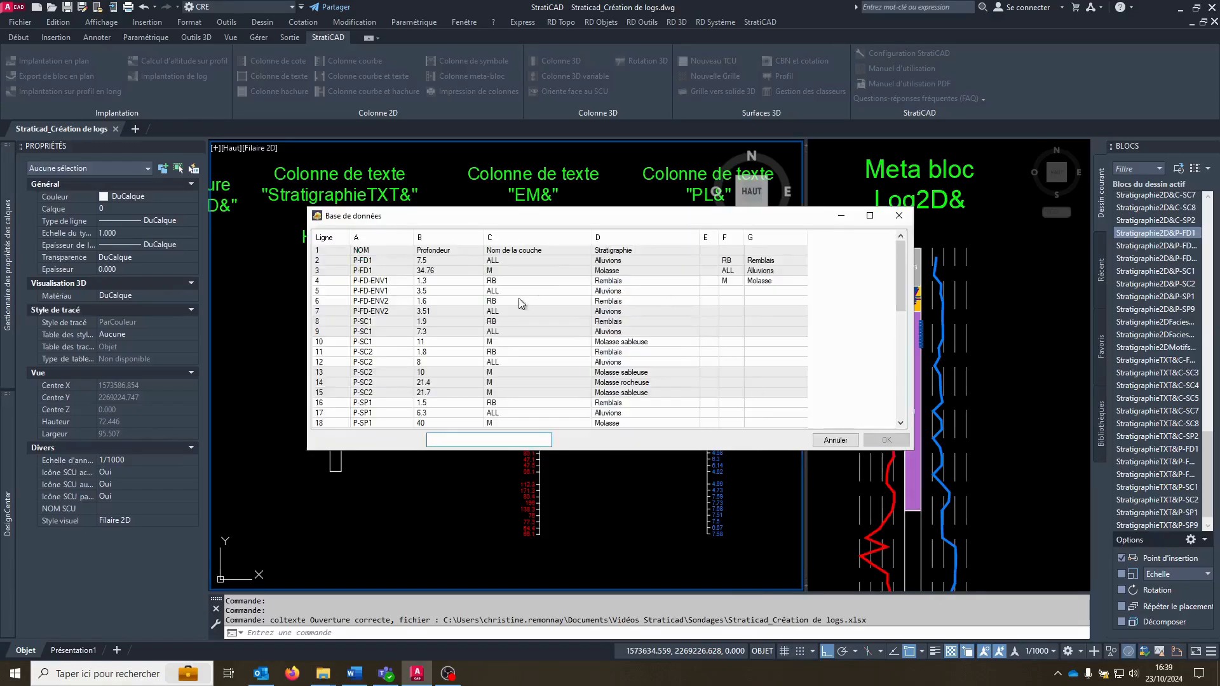
{"action": "left_click", "coordinate": [887, 440]}
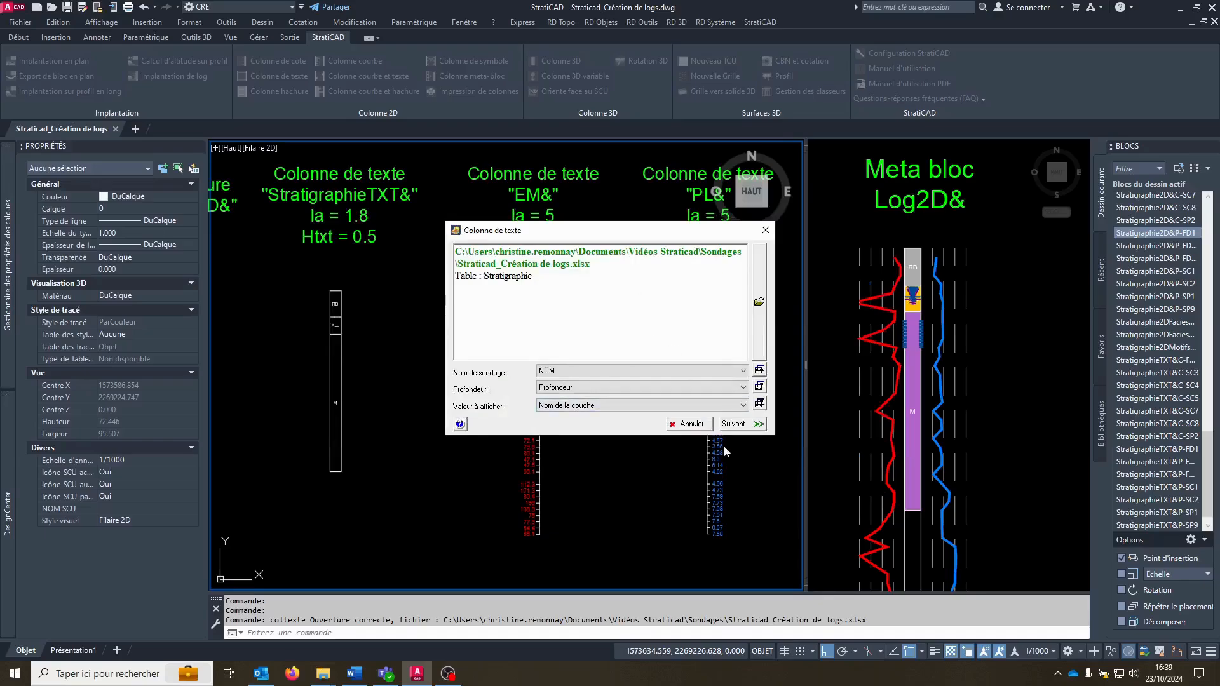
{"action": "left_click", "coordinate": [755, 424]}
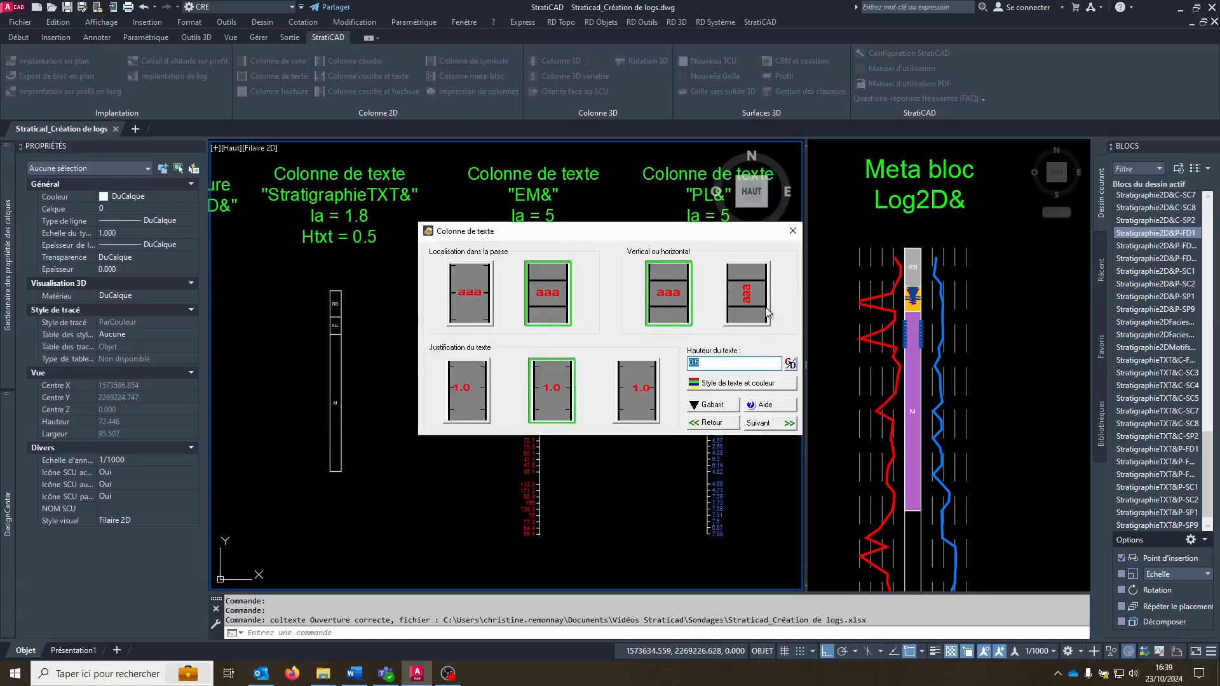
Load the text column template StratigraphieTXT.ctt from the Config strati folder in Vidéos Straticad\Sondages
{"action": "left_click", "coordinate": [716, 406]}
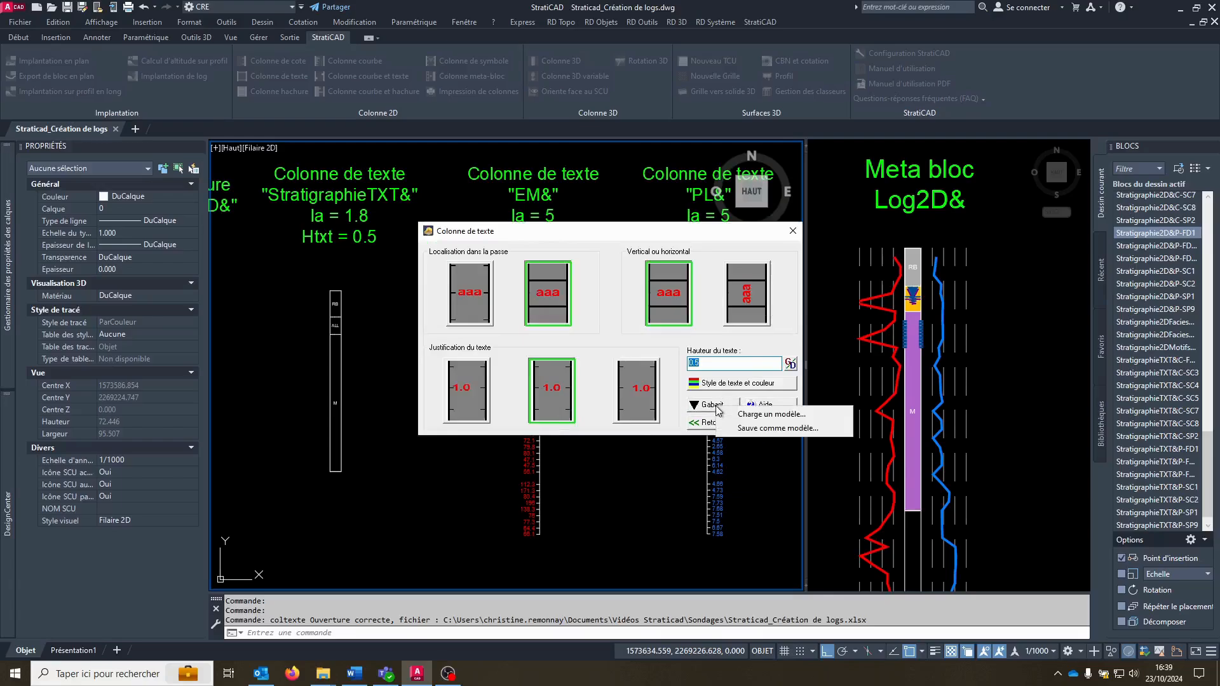
{"action": "left_click", "coordinate": [770, 415]}
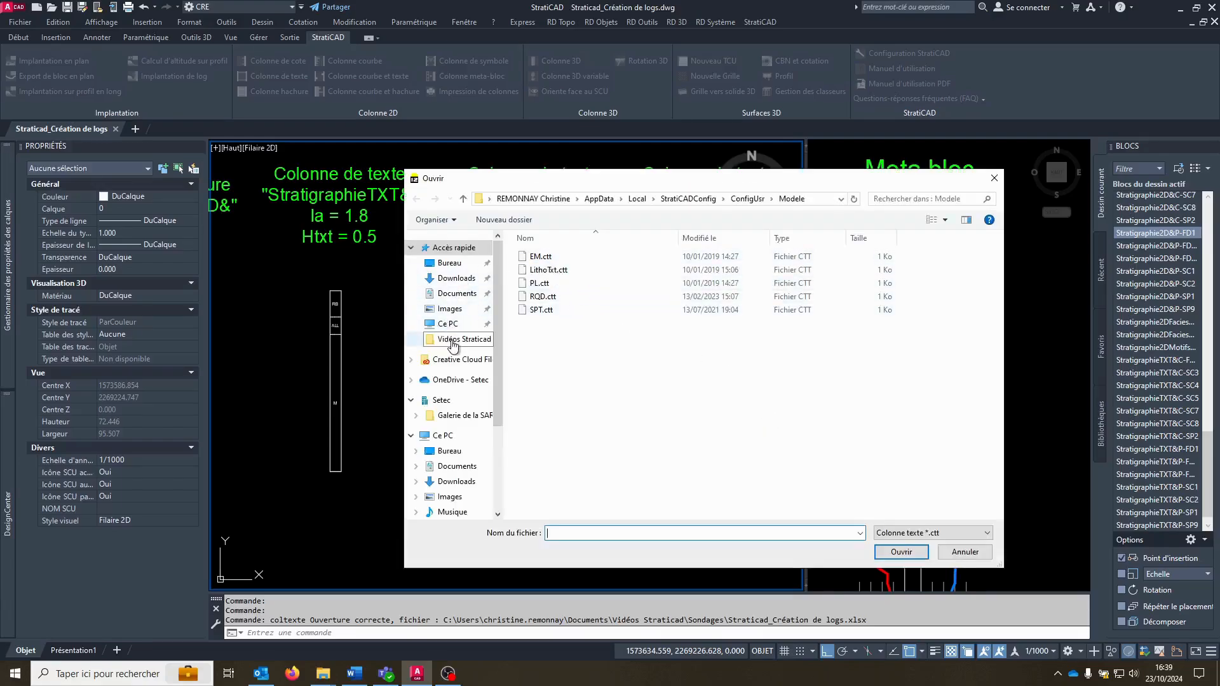
{"action": "left_click", "coordinate": [453, 343]}
{"action": "double_click", "coordinate": [546, 256]}
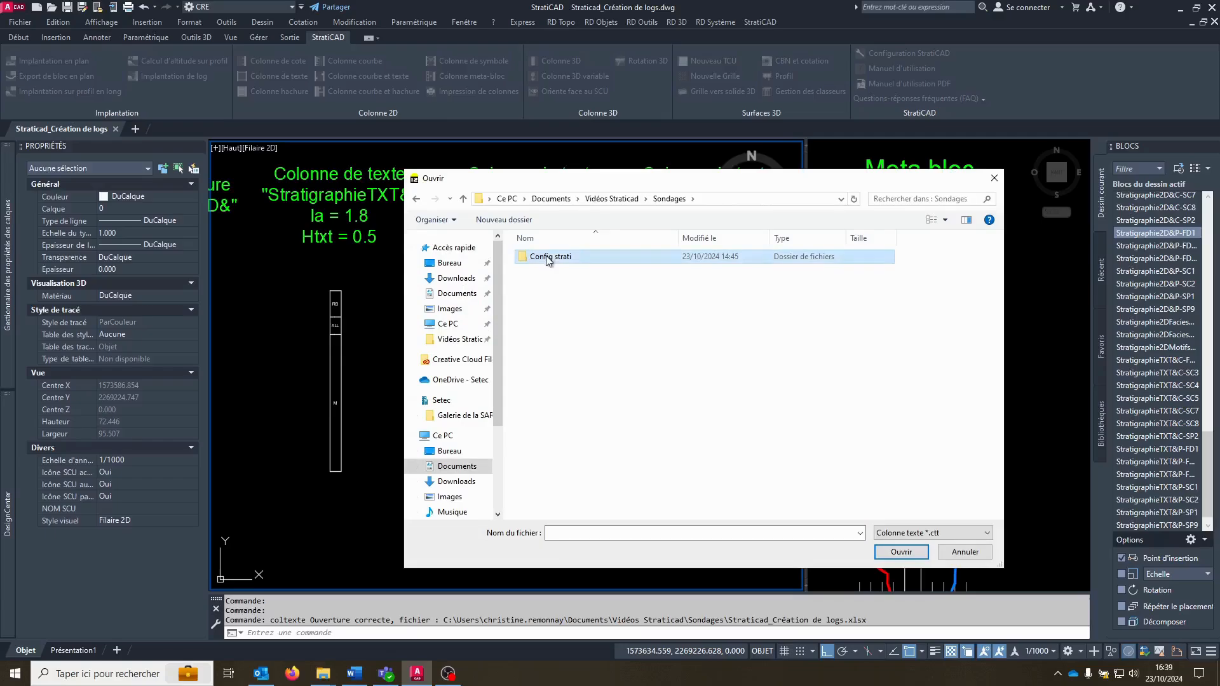
{"action": "double_click", "coordinate": [548, 258]}
{"action": "left_click", "coordinate": [566, 283]}
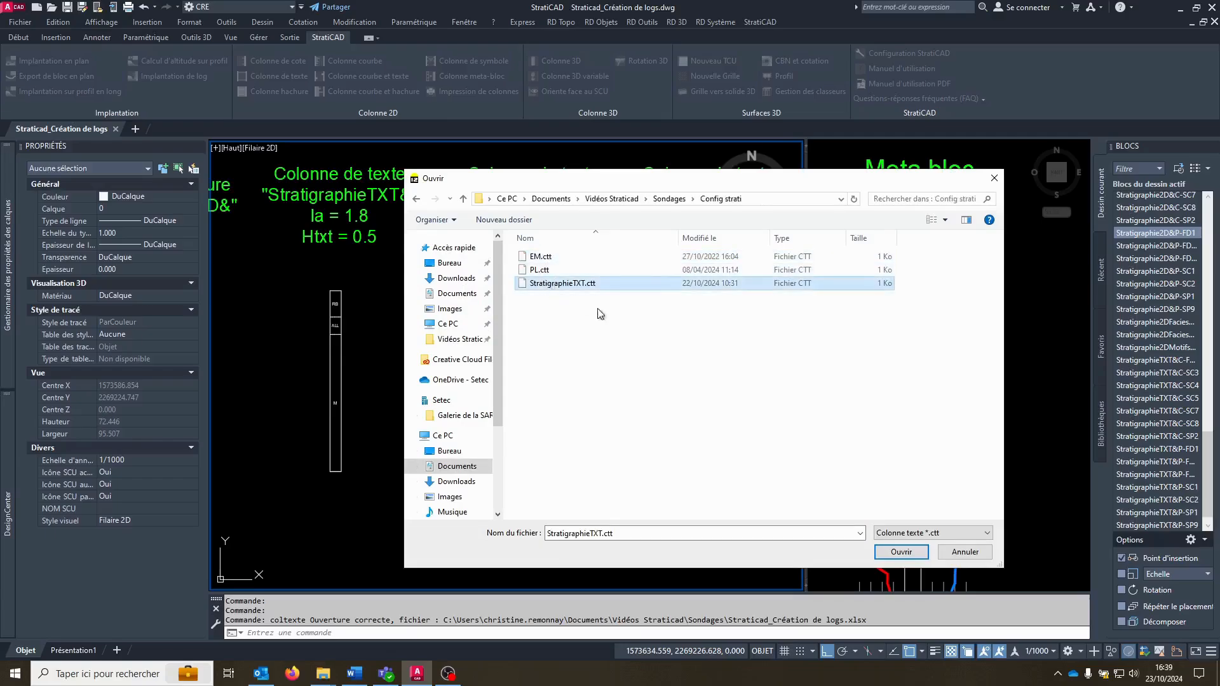
{"action": "left_click", "coordinate": [904, 556]}
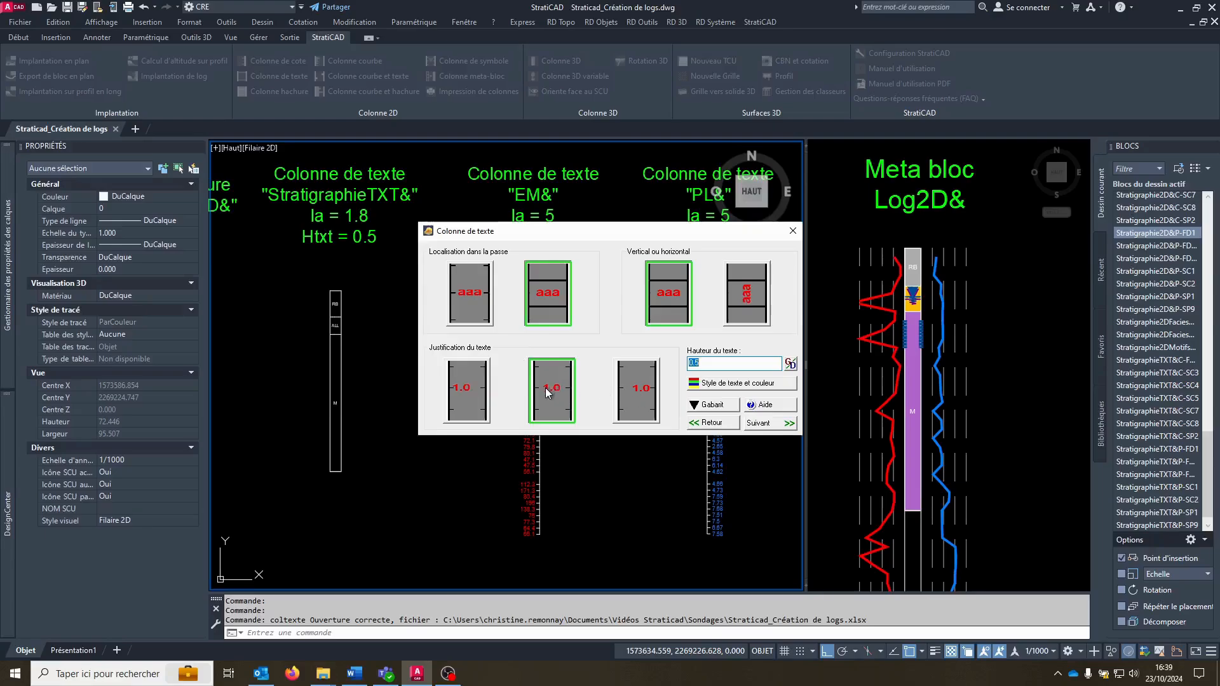
Accept the ARIAL text style on layer TS_Log Strati-Txt and the 0.5 text height, and continue to column creation
{"action": "left_click", "coordinate": [774, 385]}
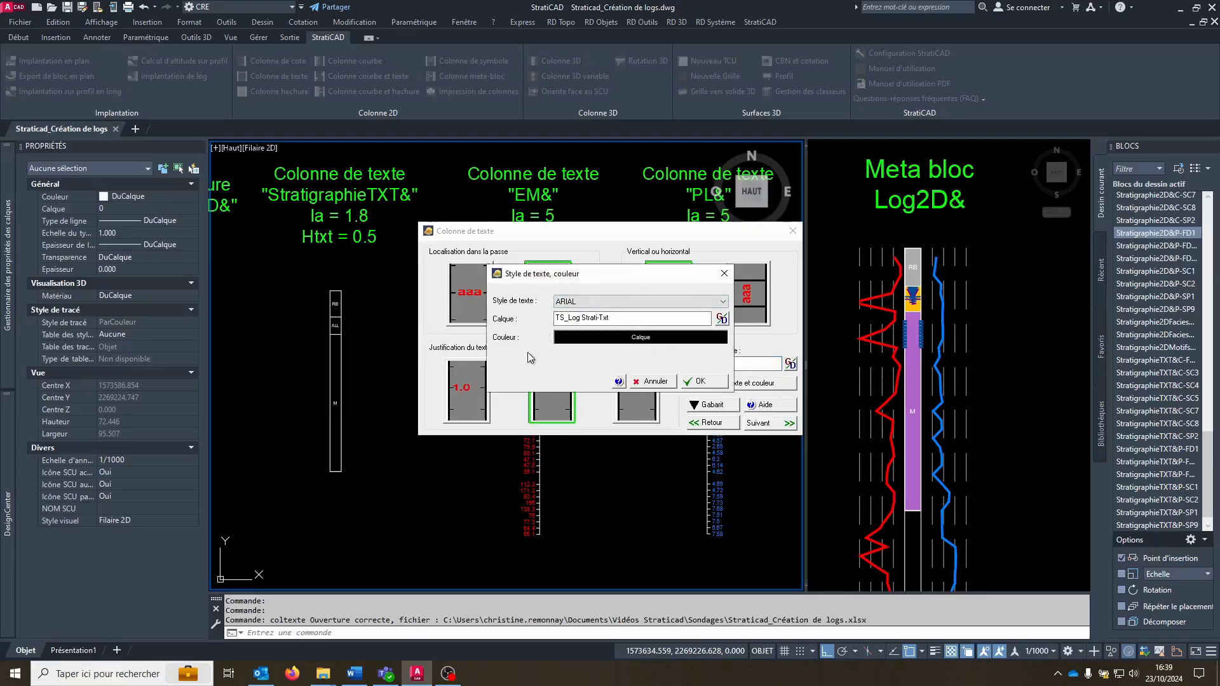
{"action": "left_click", "coordinate": [704, 381]}
{"action": "double_click", "coordinate": [713, 362]}
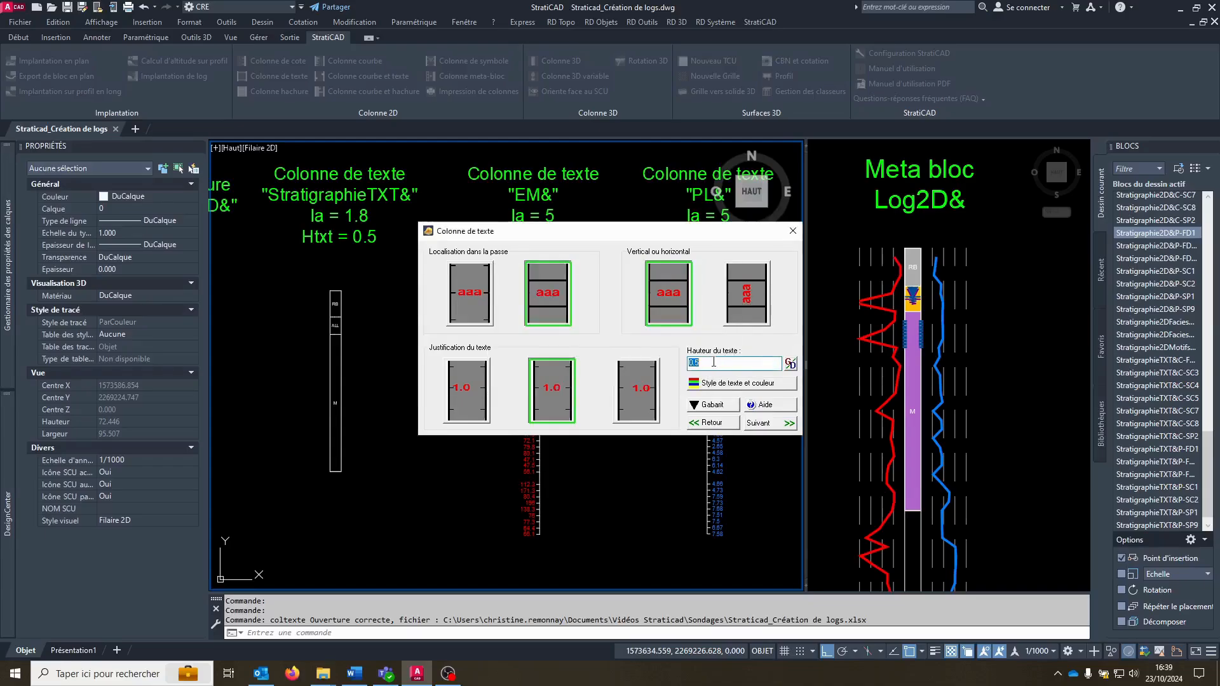
{"action": "left_click", "coordinate": [776, 424]}
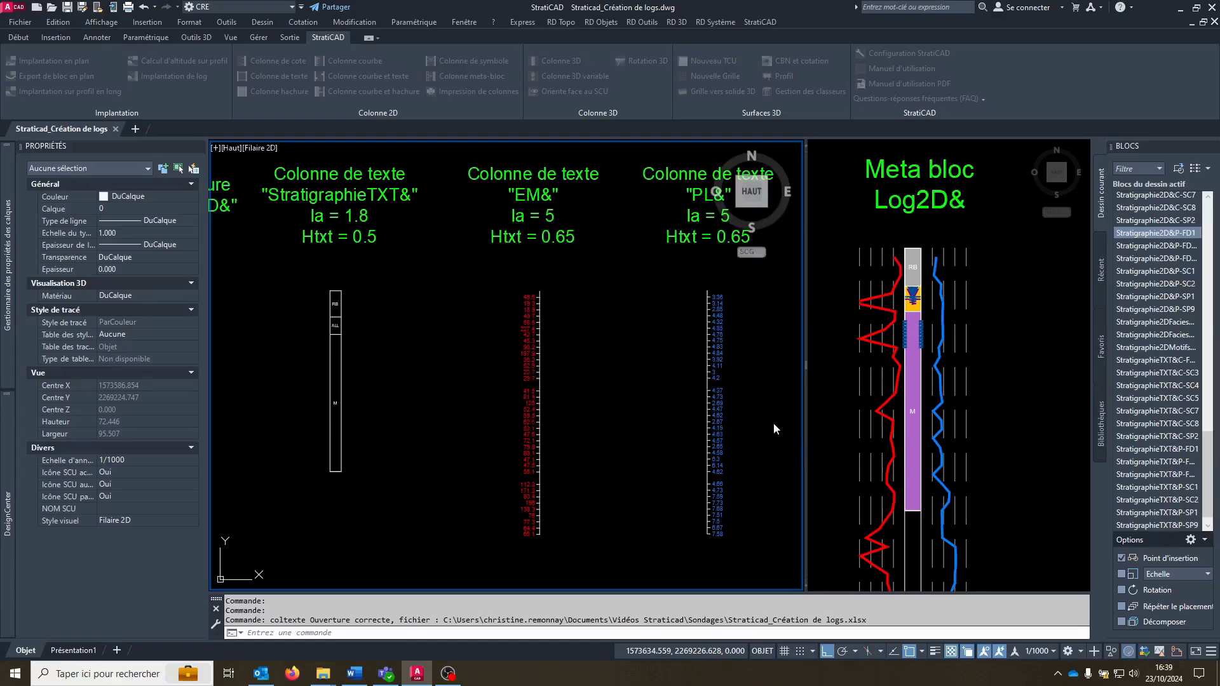
Set the column block prefix to StratigraphieTXT and the column width to 1.8
{"action": "left_click_drag", "start_coordinate": [741, 254], "coordinate": [715, 254]}
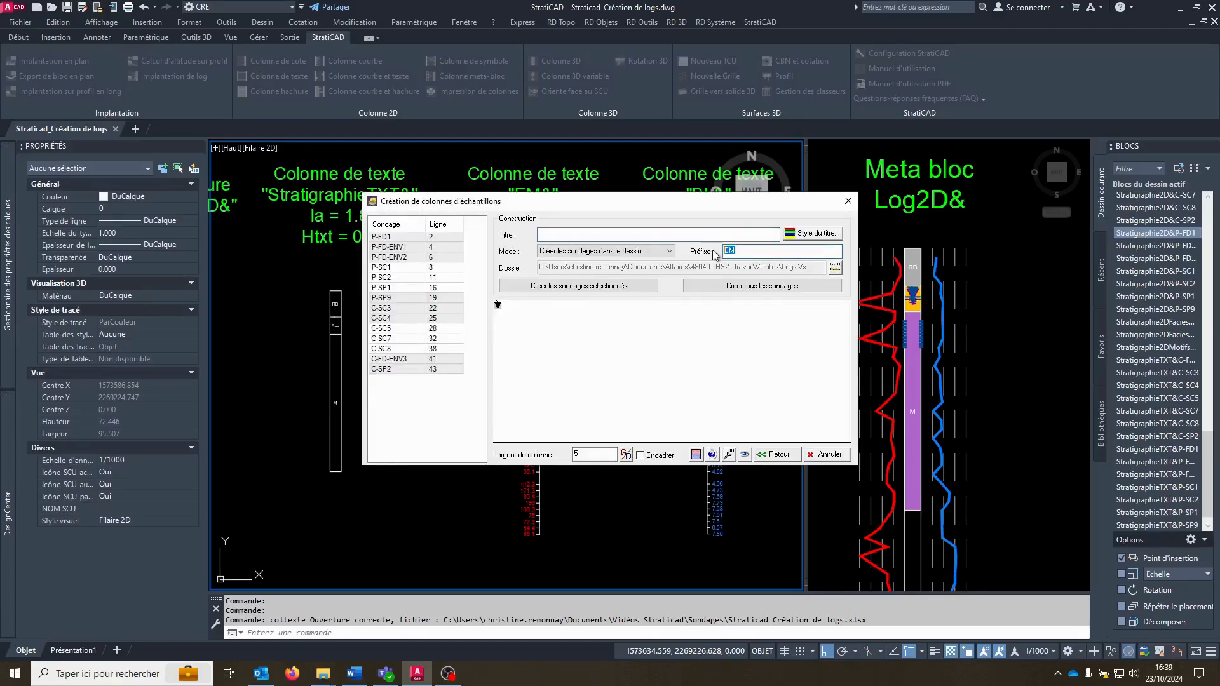
{"action": "type", "text": "StratigraphieTXT"}
{"action": "double_click", "coordinate": [588, 454]}
{"action": "type", "text": "1.8"}
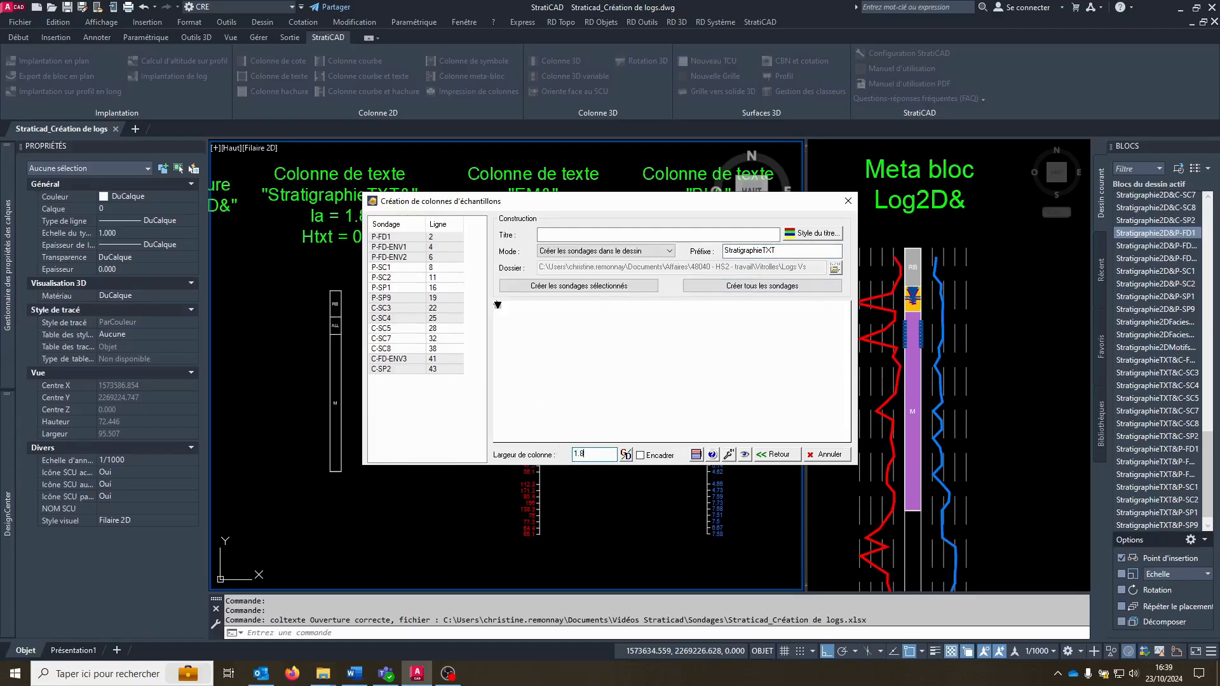
Preview borehole P-SC2, enable the column frame, and create all boreholes in the drawing, replacing the existing ones
{"action": "left_click", "coordinate": [414, 280]}
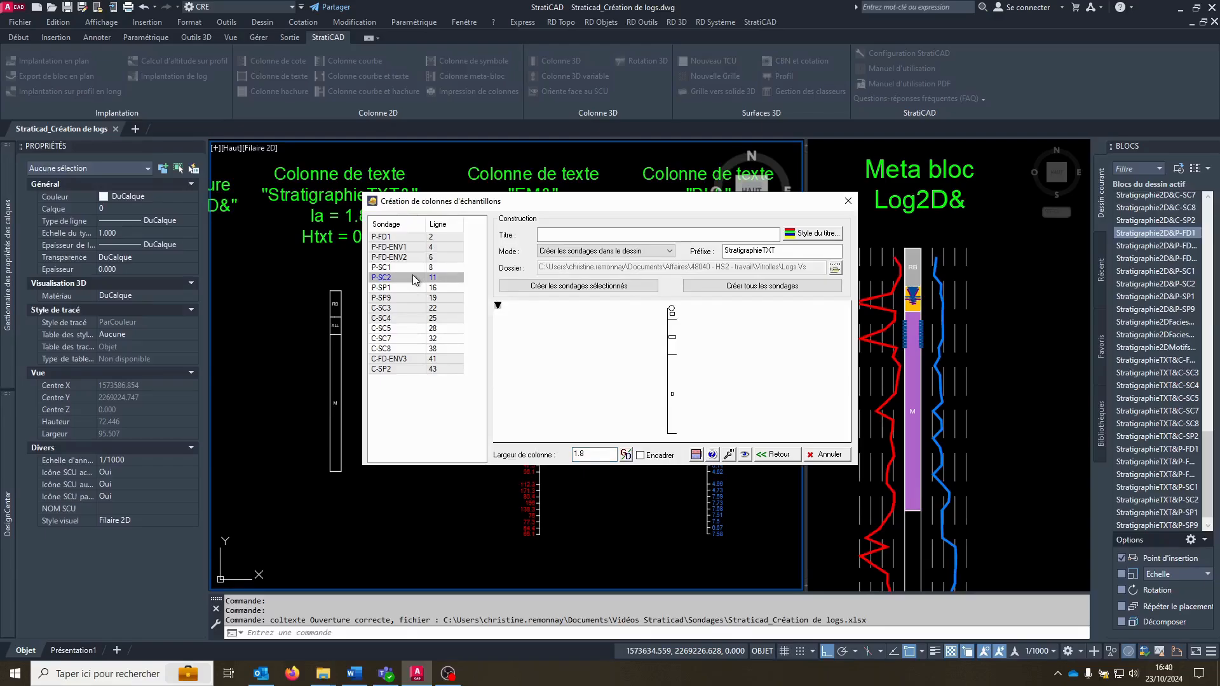
{"action": "left_click", "coordinate": [640, 455]}
{"action": "left_click", "coordinate": [780, 287]}
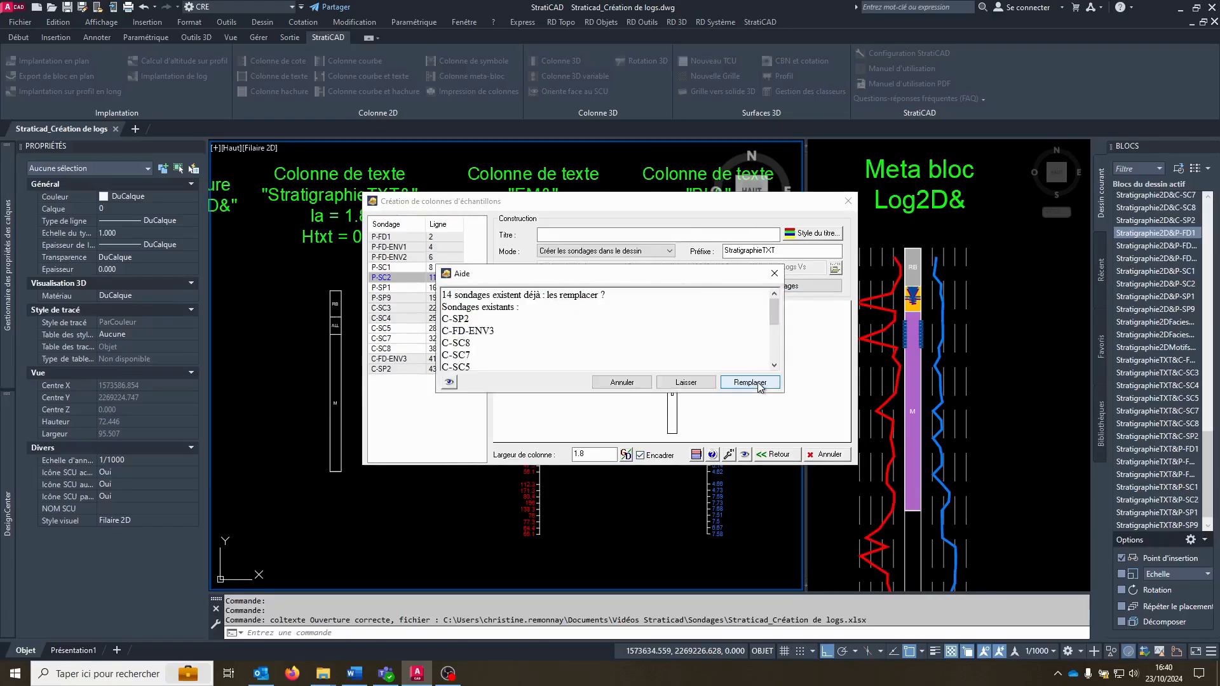
{"action": "left_click", "coordinate": [750, 383]}
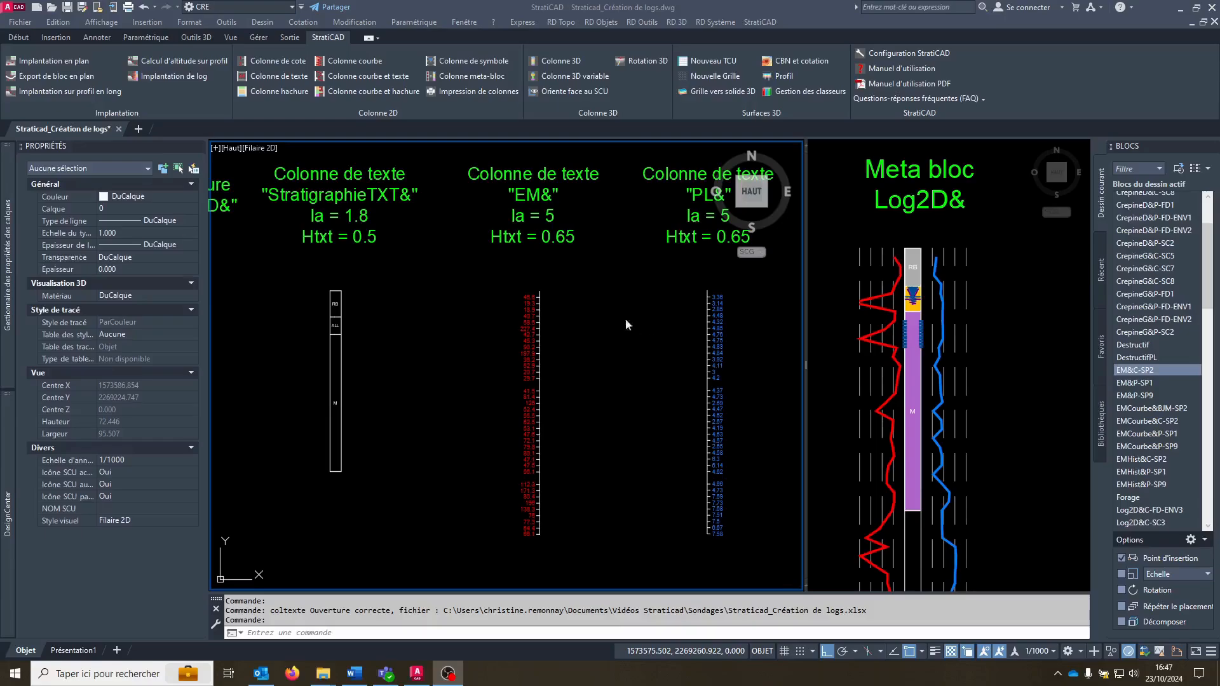
Start another text column and link it to the Pressiomètres table of the same workbook
{"action": "left_click", "coordinate": [280, 76]}
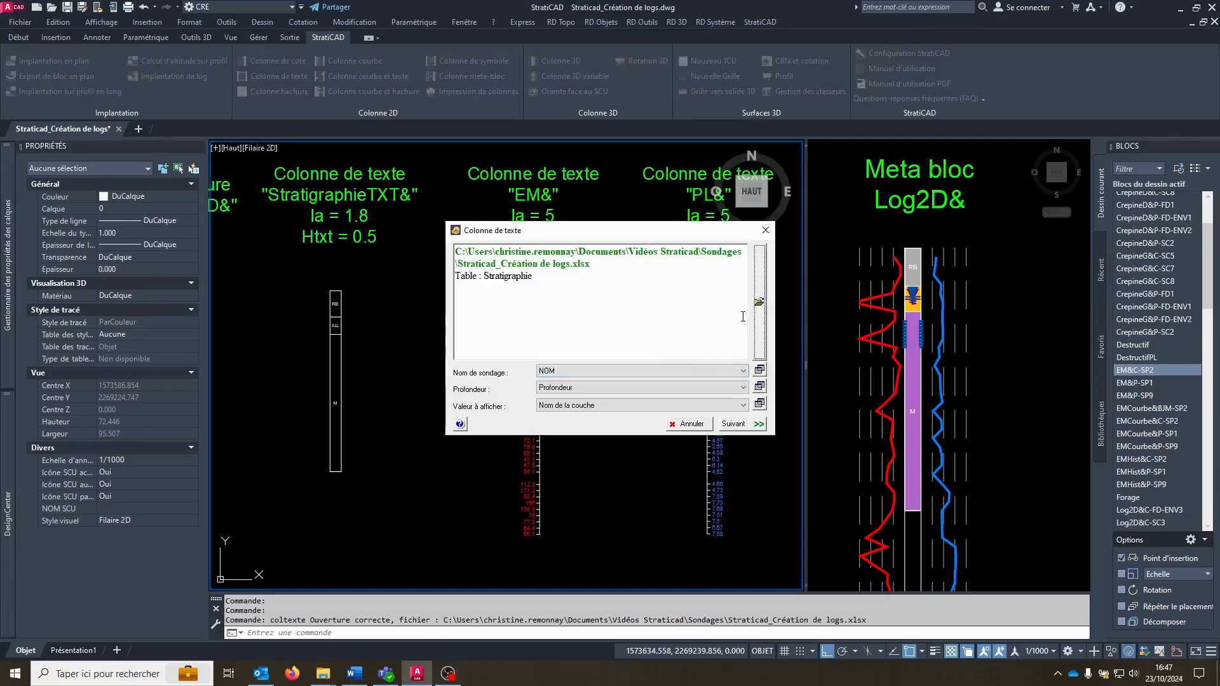
{"action": "left_click", "coordinate": [759, 302]}
{"action": "left_click", "coordinate": [407, 260]}
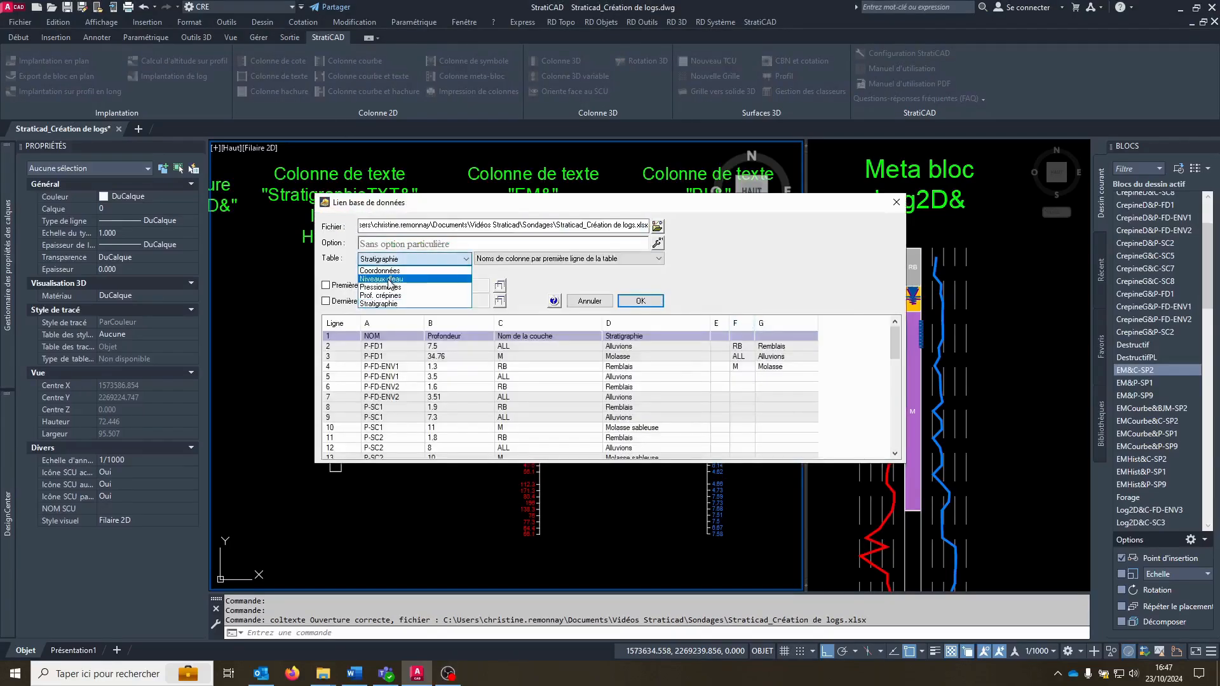
{"action": "left_click", "coordinate": [390, 287]}
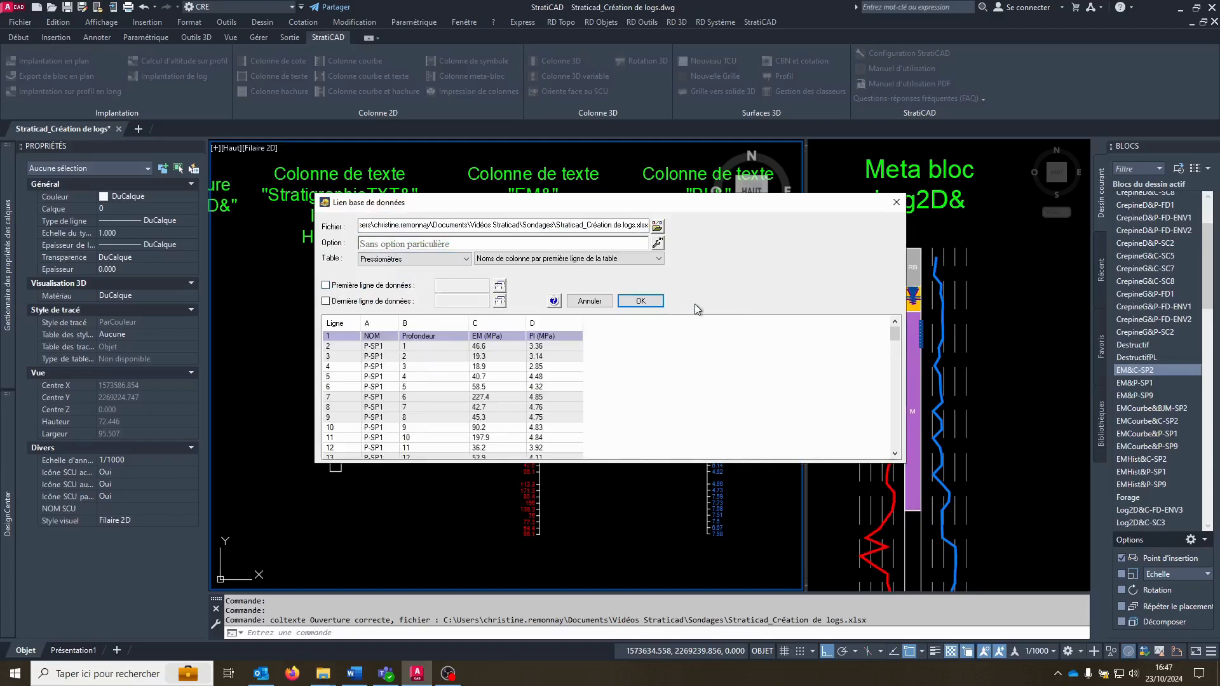
{"action": "left_click", "coordinate": [641, 302]}
Map the borehole name to NOM, the depth to Profondeur and the displayed value to EM (MPa), and continue
{"action": "left_click", "coordinate": [633, 369]}
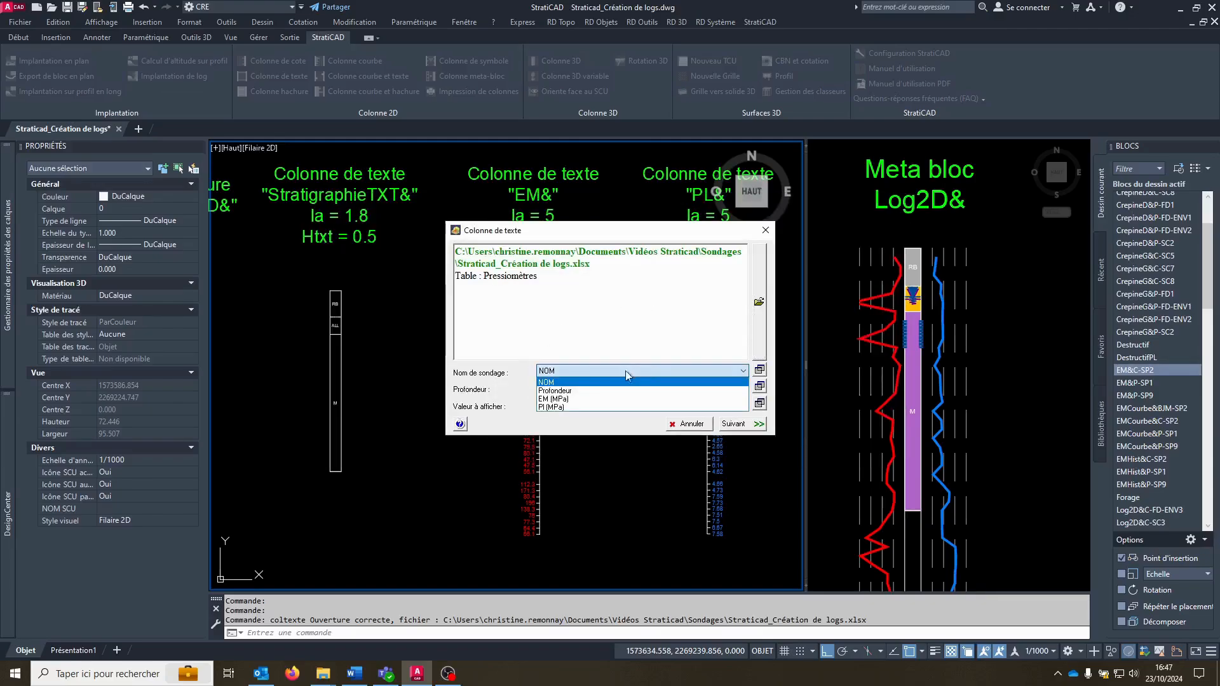
{"action": "left_click", "coordinate": [572, 385]}
{"action": "left_click", "coordinate": [572, 387]}
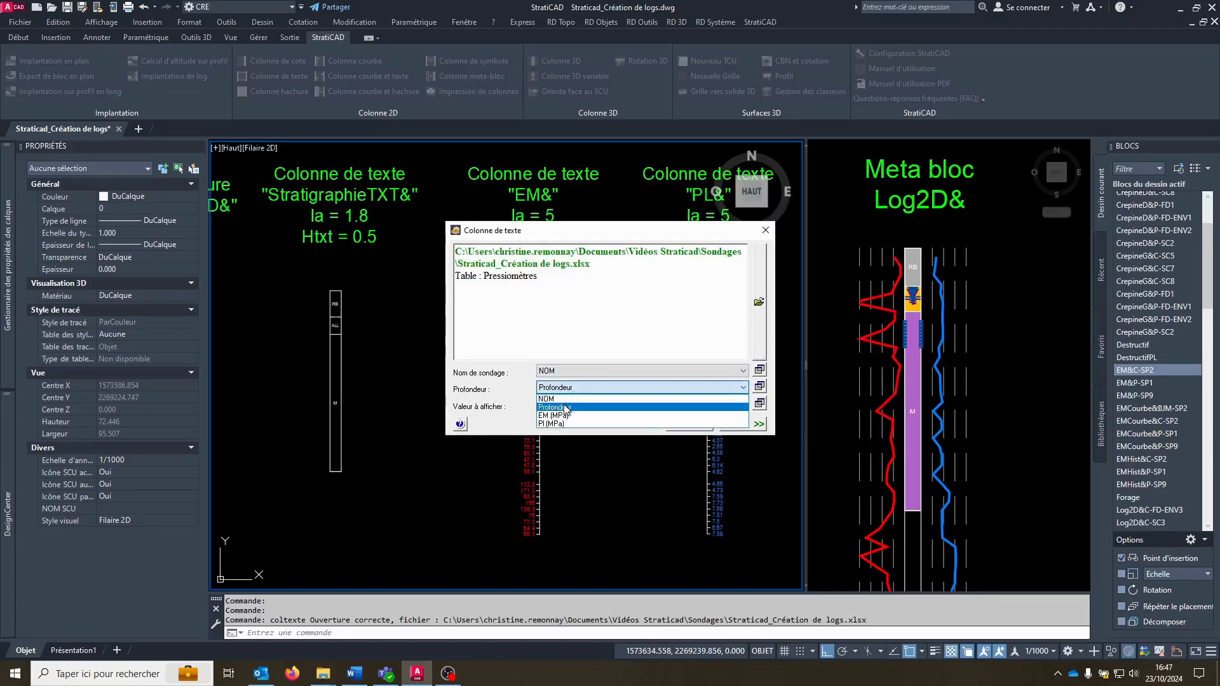
{"action": "left_click", "coordinate": [566, 407]}
{"action": "left_click", "coordinate": [571, 405]}
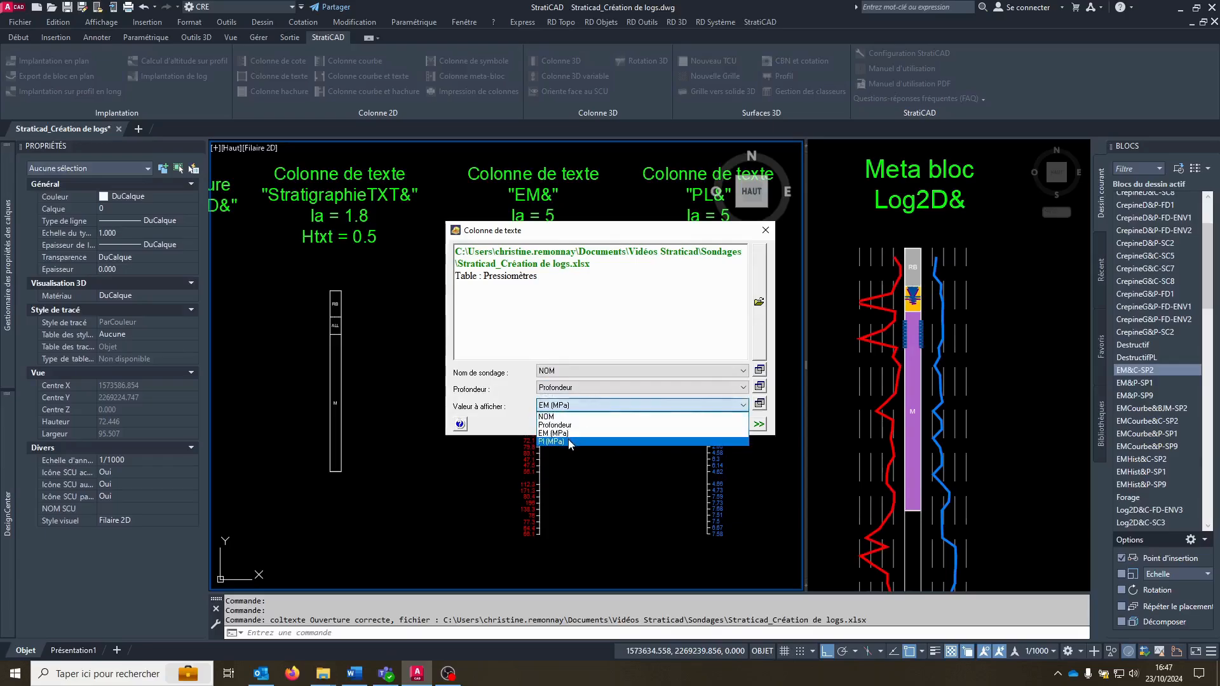
{"action": "left_click", "coordinate": [570, 433]}
{"action": "left_click", "coordinate": [759, 424]}
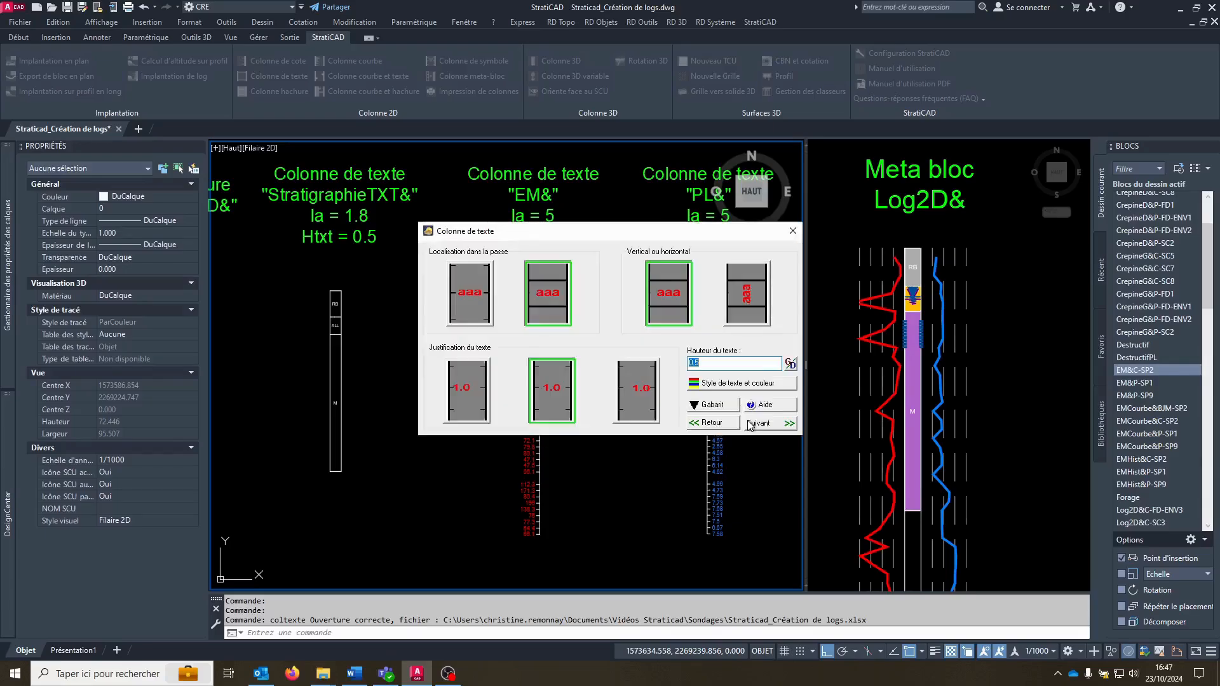
Load the EM.ctt text column template from the Sondages\Config strati folder and check its text style, layer and colour
{"action": "left_click", "coordinate": [713, 407]}
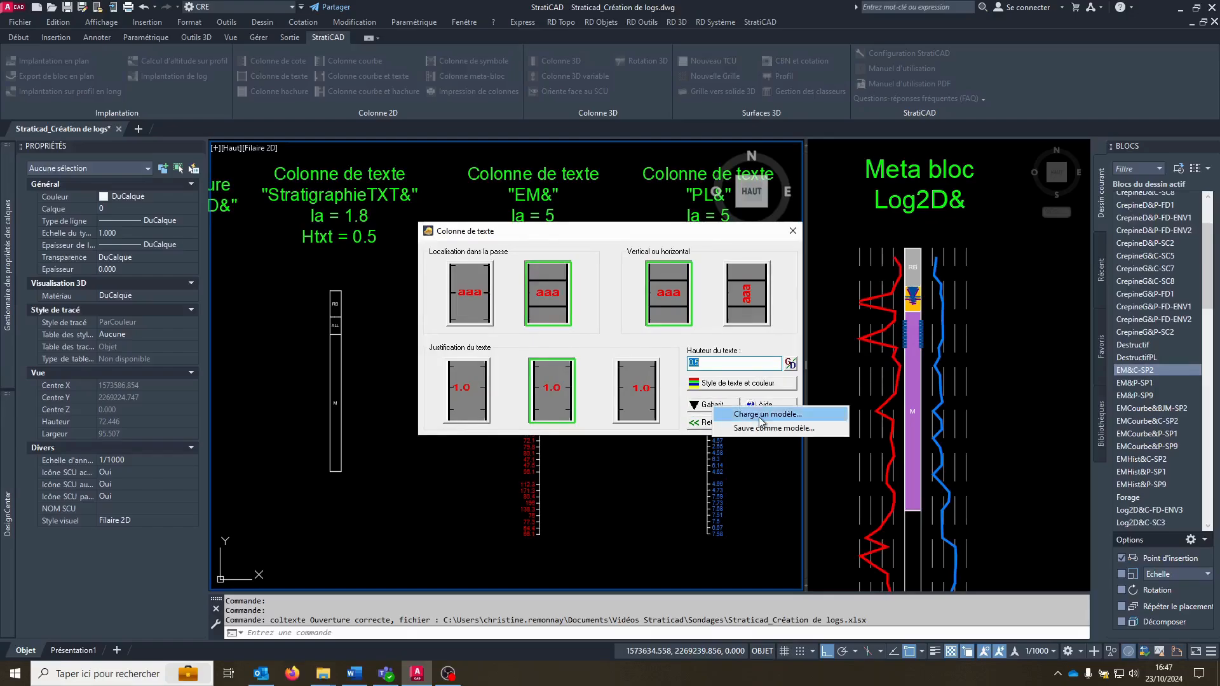
{"action": "left_click", "coordinate": [764, 422]}
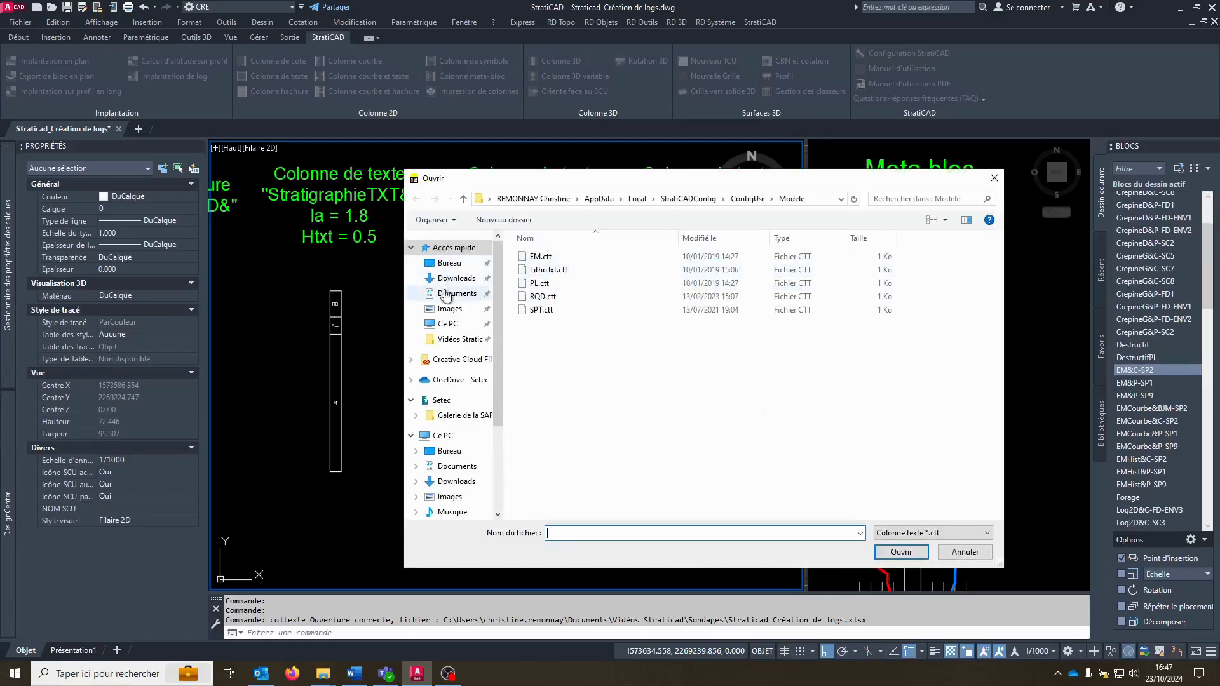
{"action": "left_click", "coordinate": [452, 343]}
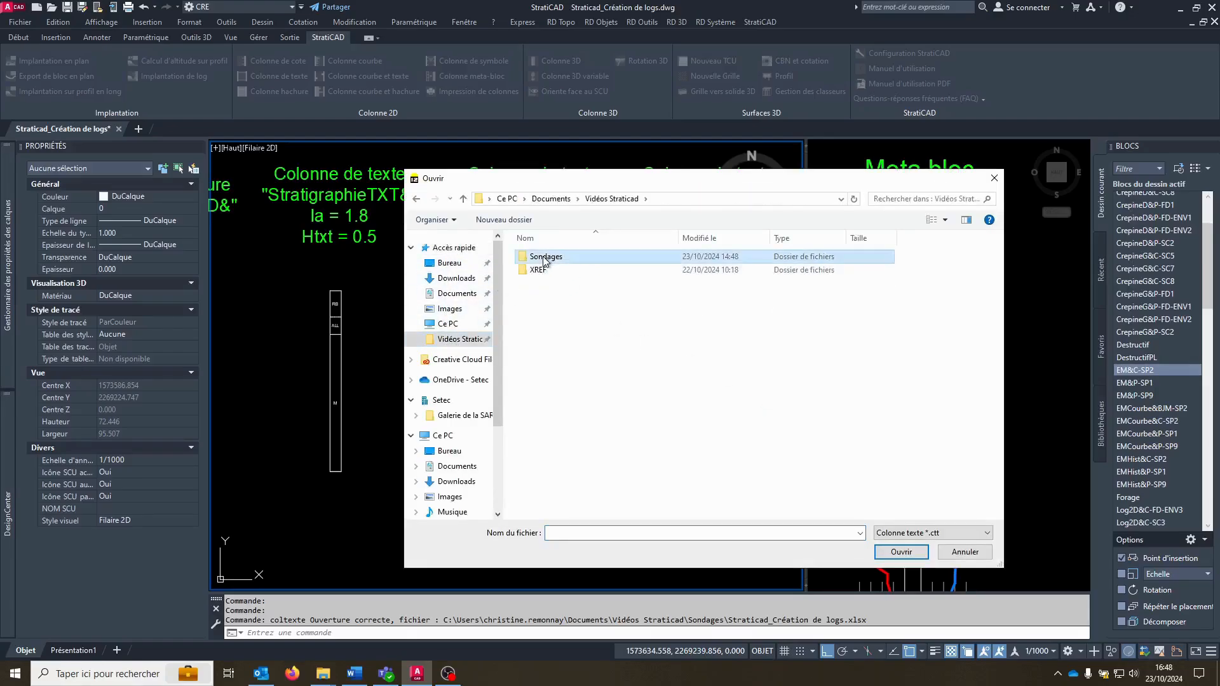
{"action": "double_click", "coordinate": [545, 257]}
{"action": "double_click", "coordinate": [545, 257]}
{"action": "left_click", "coordinate": [535, 258]}
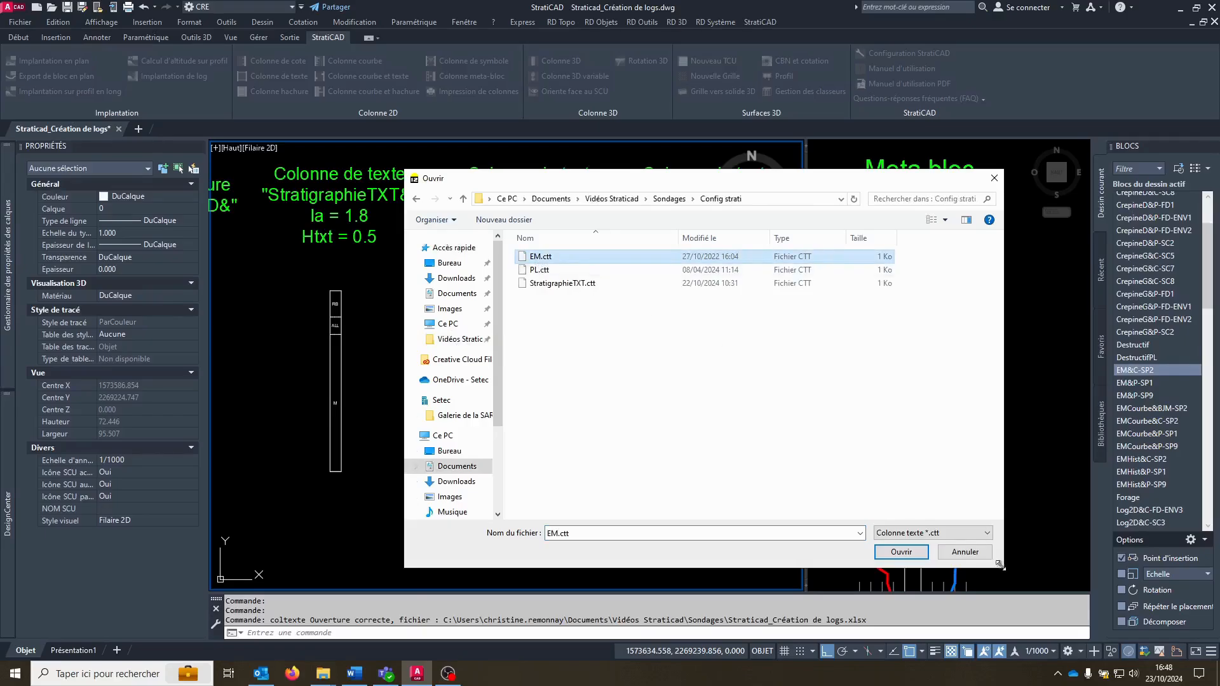
{"action": "left_click", "coordinate": [901, 552]}
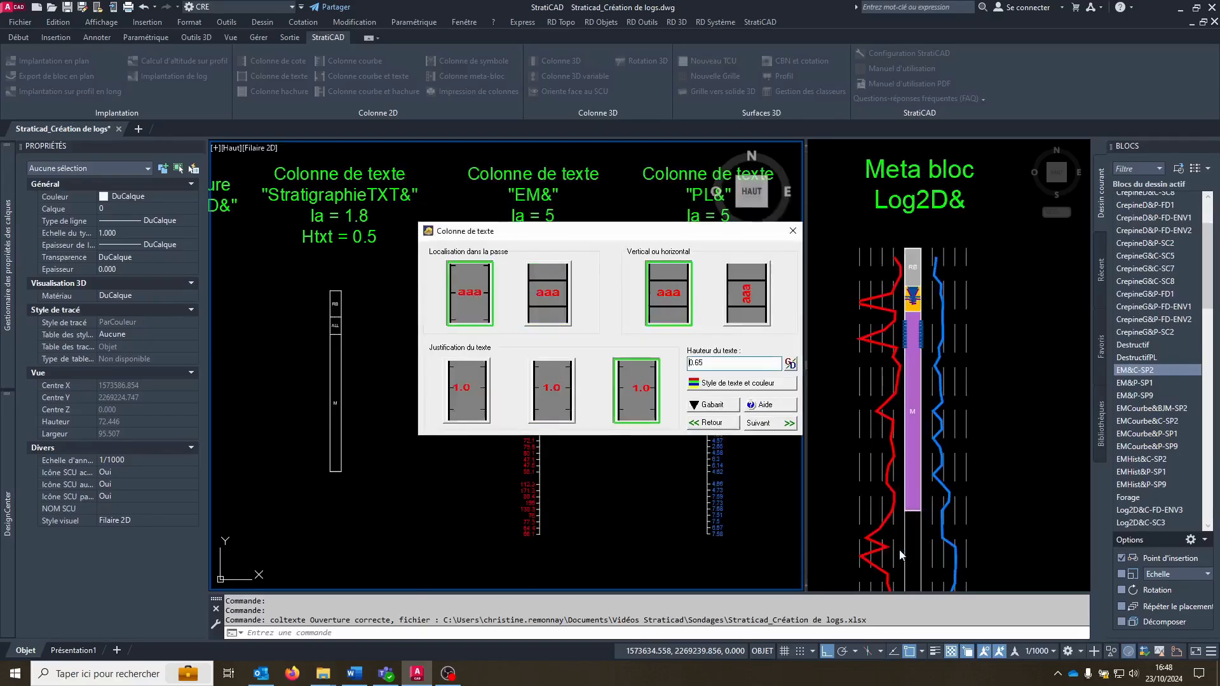
{"action": "left_click", "coordinate": [755, 384]}
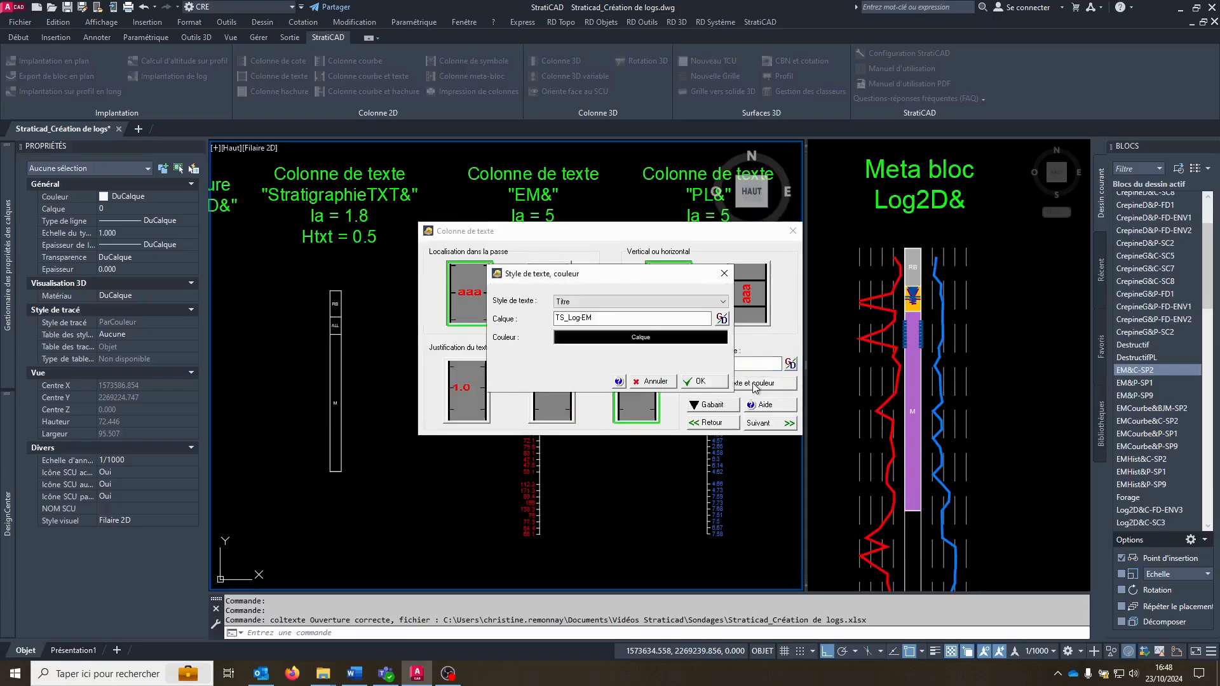
{"action": "left_click", "coordinate": [705, 383]}
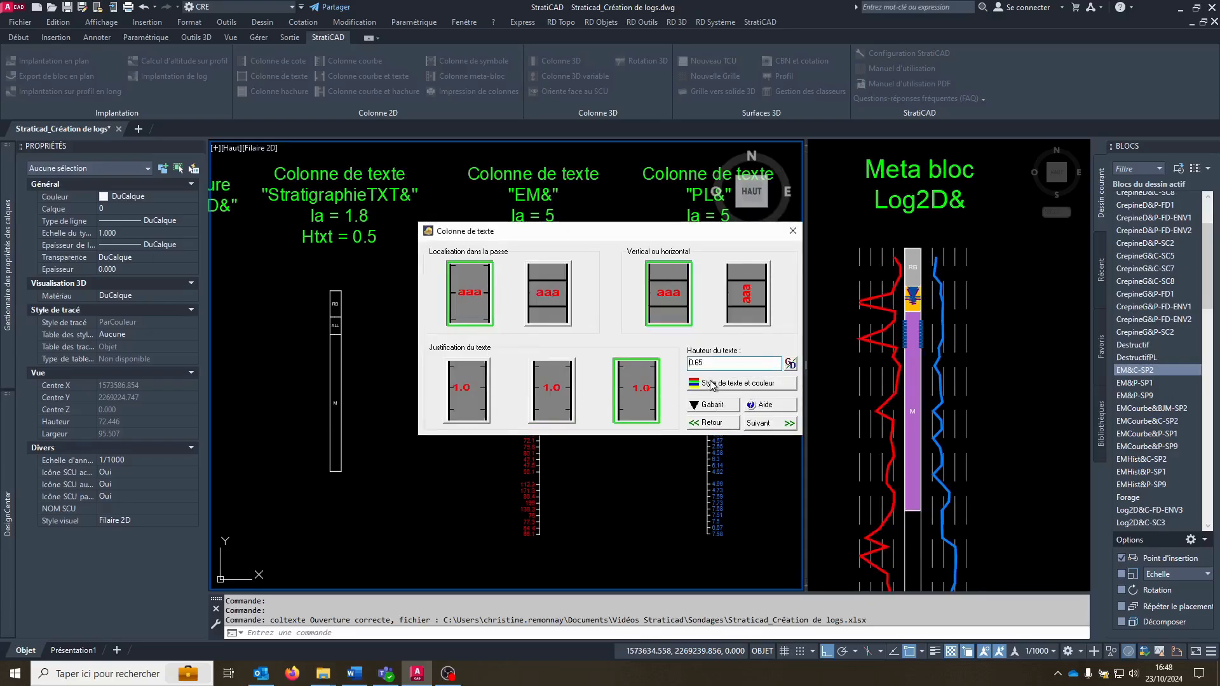
Continue to column creation, set the prefix to EM and the column width to 5, and disable the frame while previewing borehole P-SP1
{"action": "left_click", "coordinate": [781, 424]}
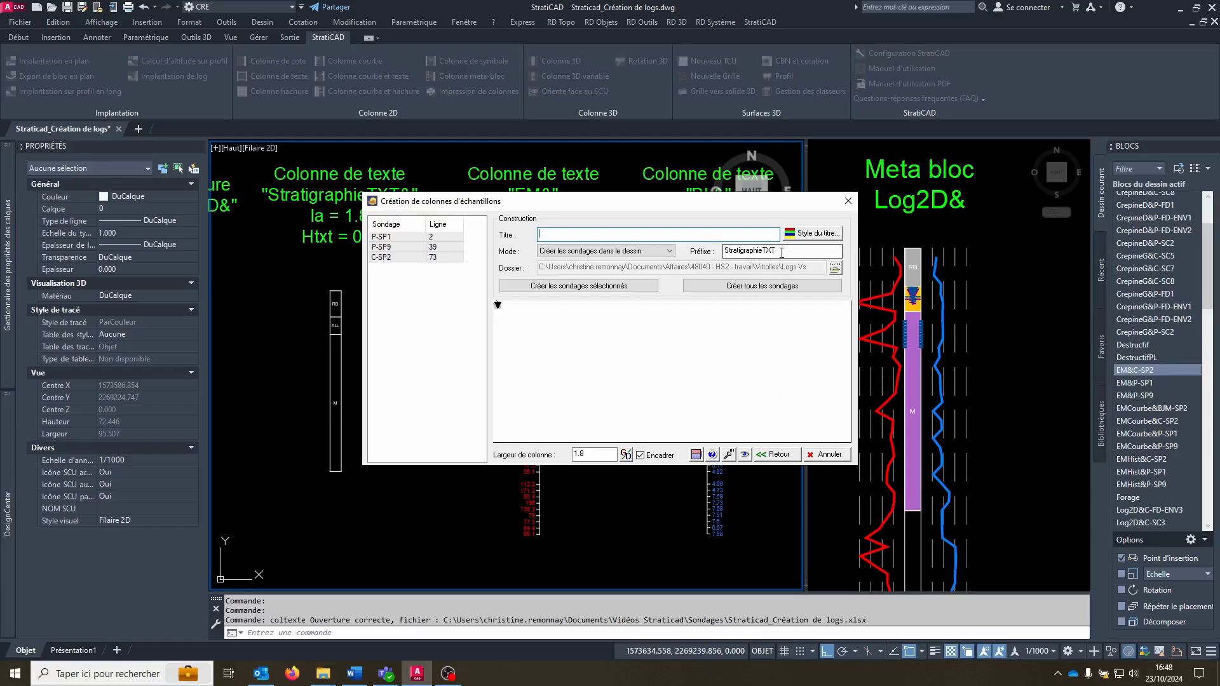
{"action": "left_click_drag", "start_coordinate": [782, 251], "coordinate": [721, 243]}
{"action": "type", "text": "EM"}
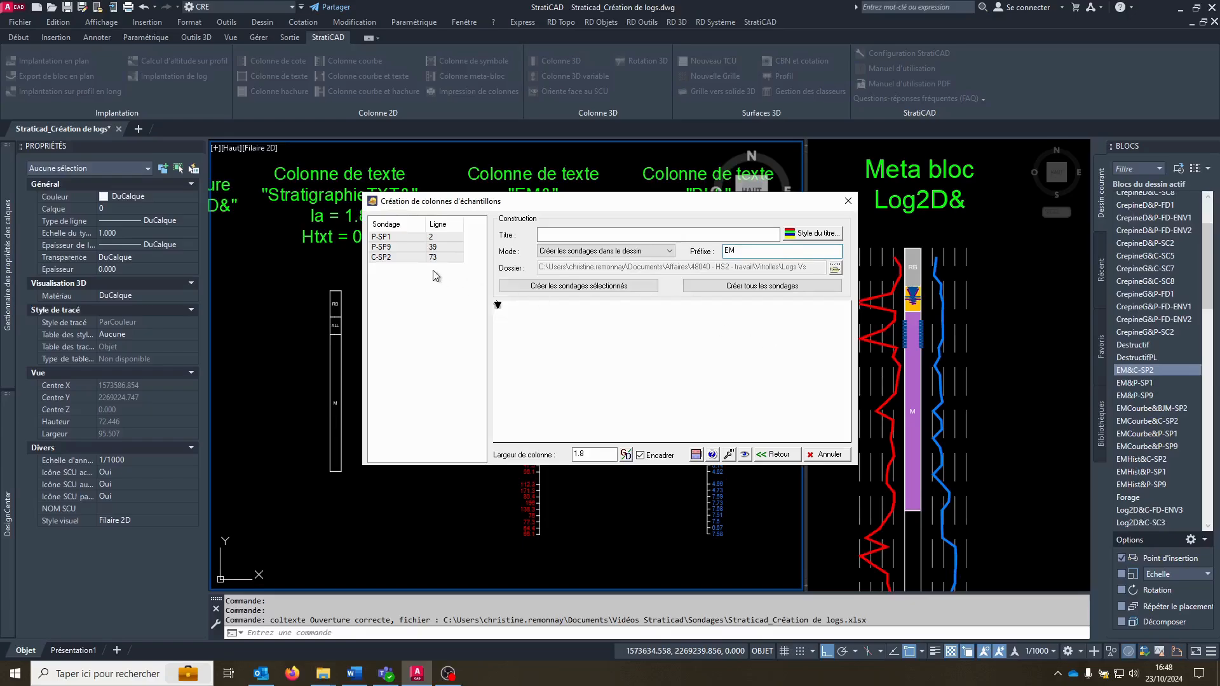
{"action": "left_click", "coordinate": [392, 238]}
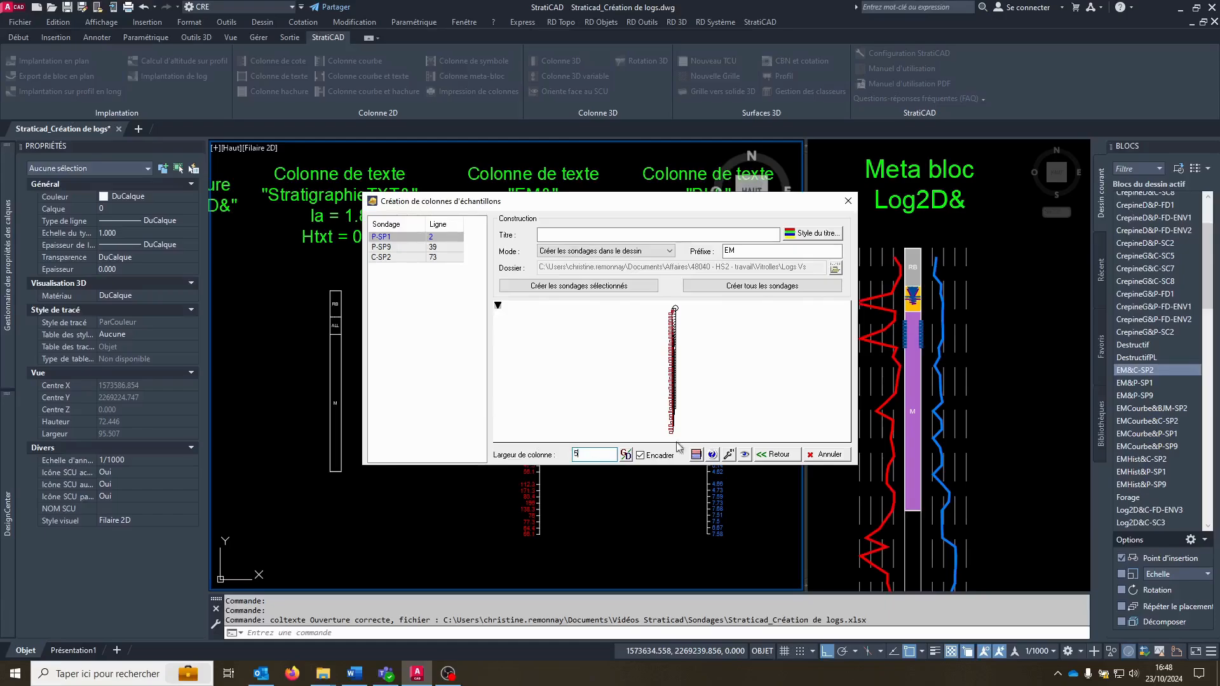
{"action": "left_click", "coordinate": [641, 456]}
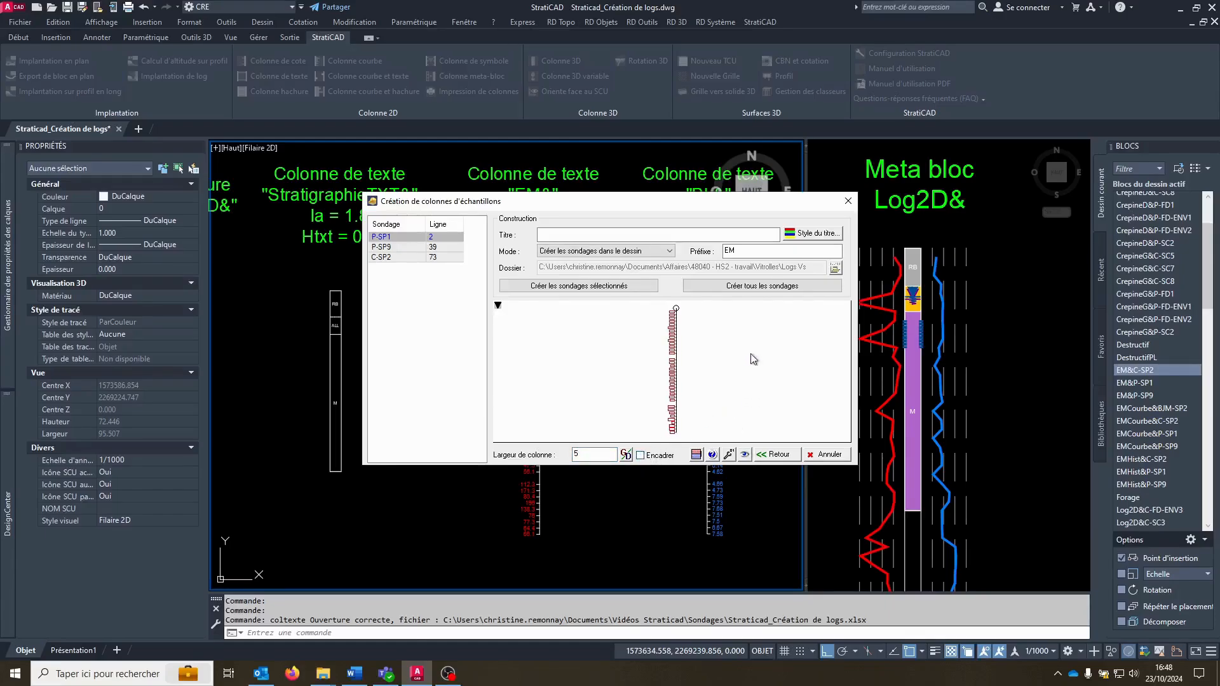
Create all EM borehole columns in the drawing, replacing the existing ones
{"action": "left_click", "coordinate": [767, 287]}
{"action": "left_click", "coordinate": [760, 383]}
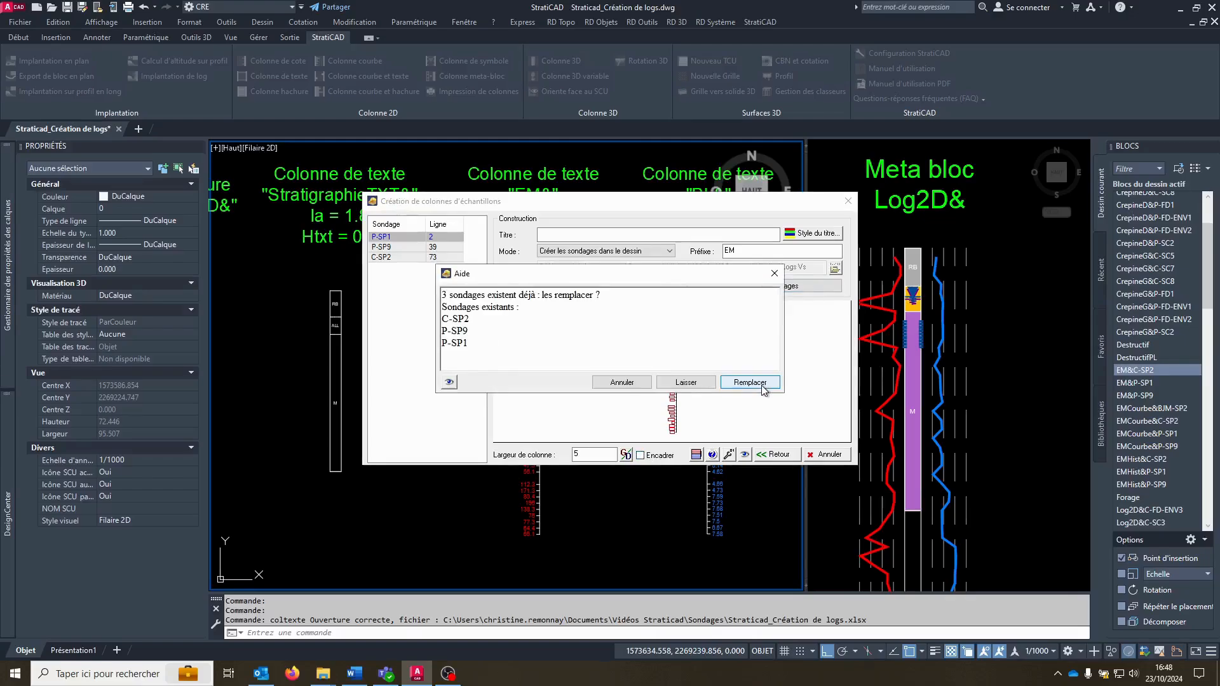
{"action": "left_click", "coordinate": [761, 385]}
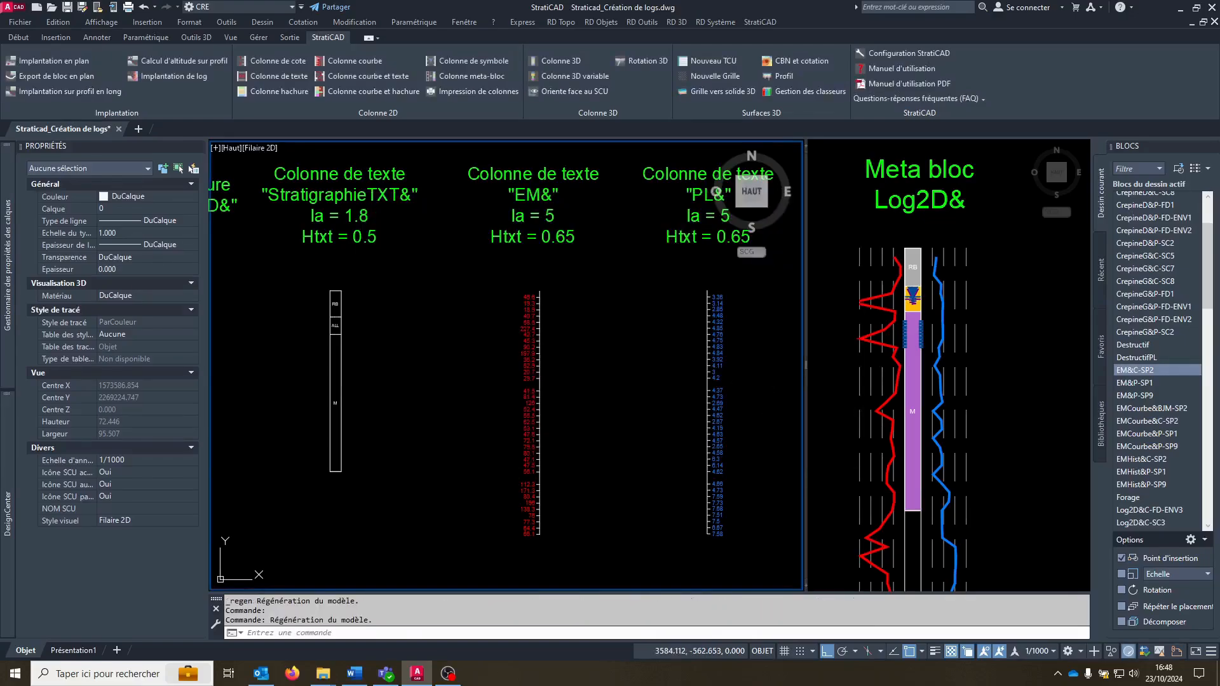
Insert the EM&C-SP2 block just to the right of the existing EM text column
{"action": "right_click", "coordinate": [1144, 371]}
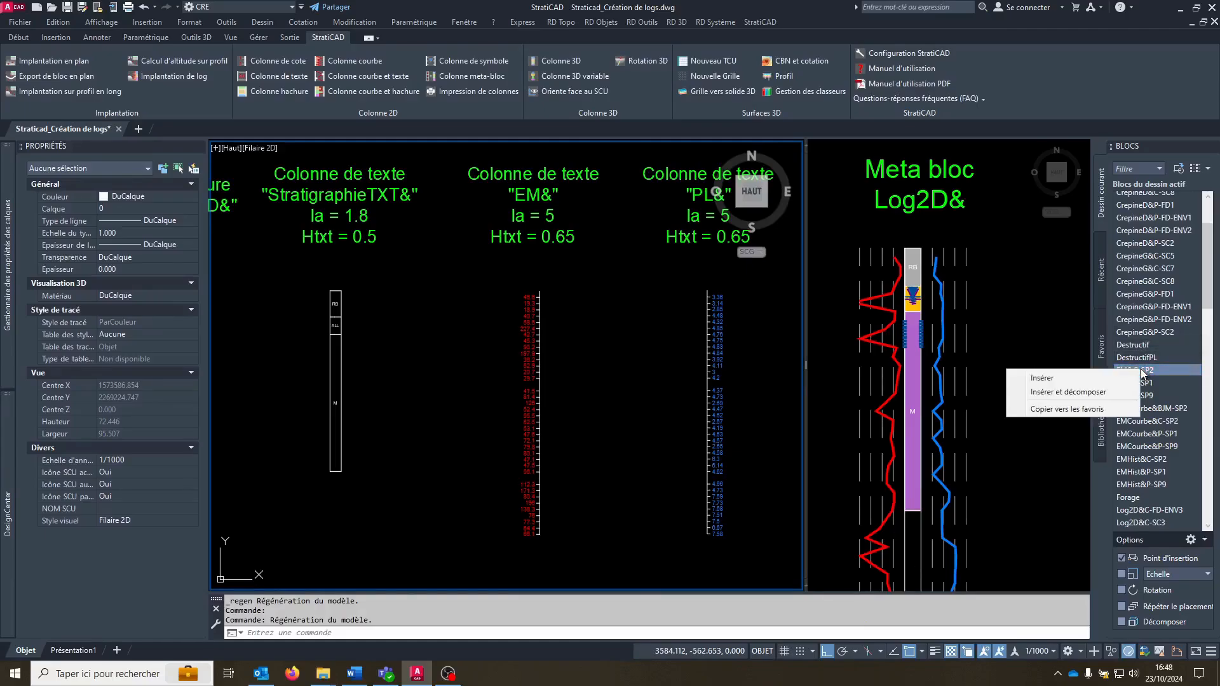
{"action": "left_click", "coordinate": [1083, 379]}
{"action": "left_click", "coordinate": [583, 289]}
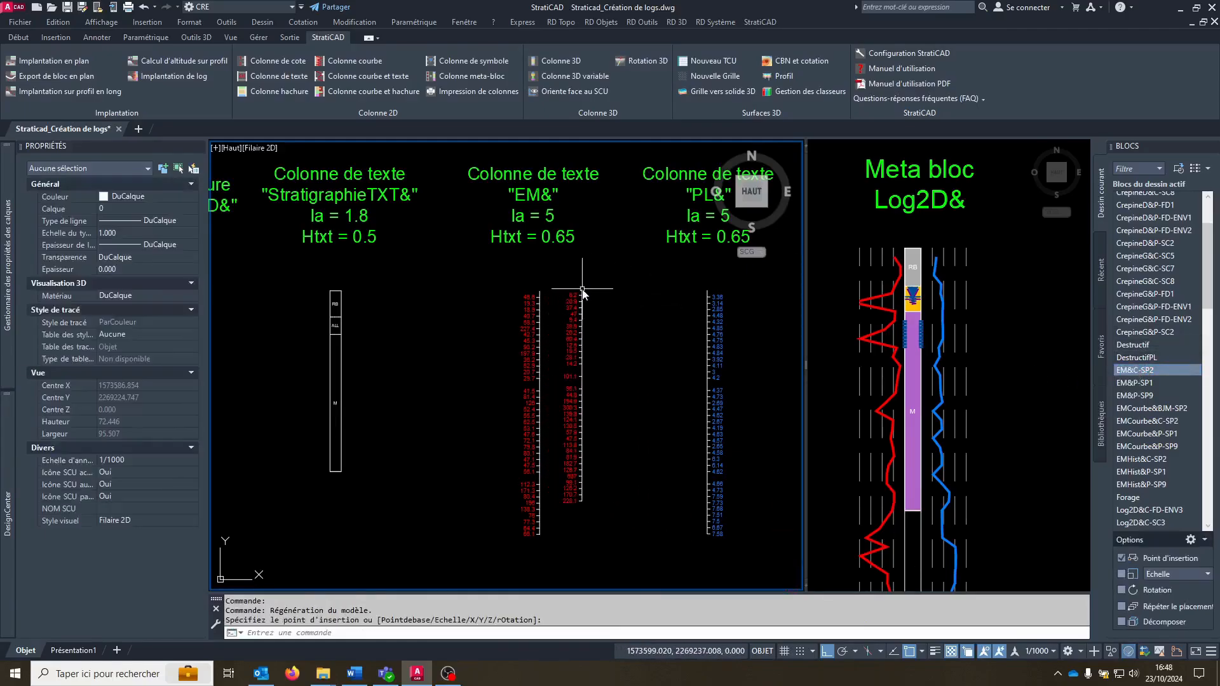